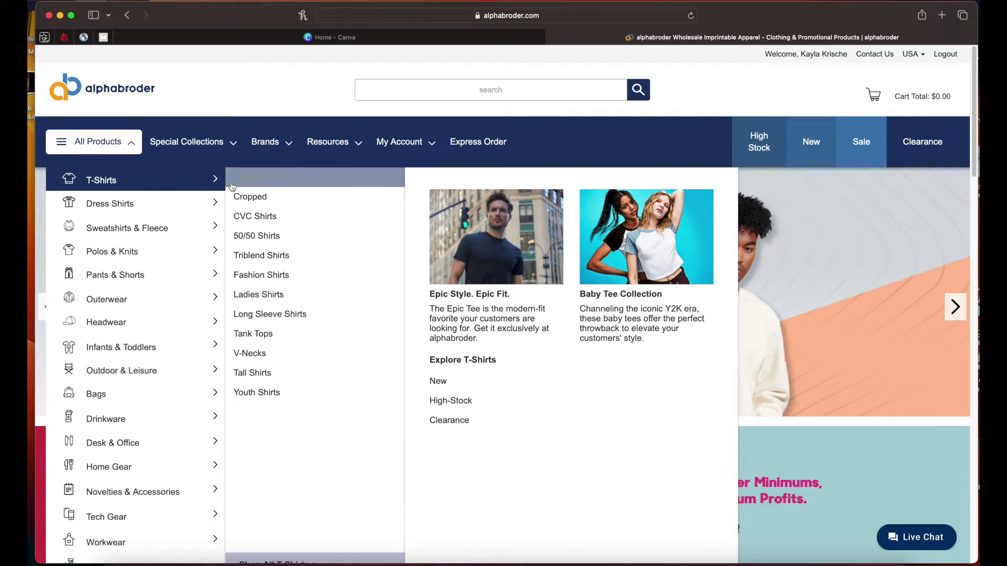
Browse the T-Shirts category and open the Gildan Adult Heavy Cotton T-Shirt (G500) product page
{"action": "left_click", "coordinate": [129, 180]}
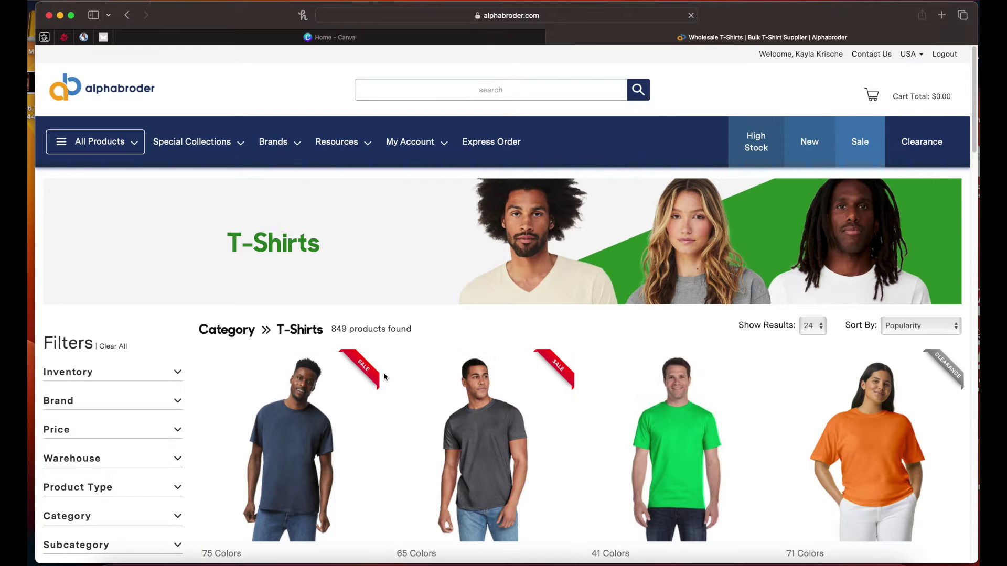
{"action": "scroll", "coordinate": [384, 376], "scroll_direction": "down", "scroll_amount": 2}
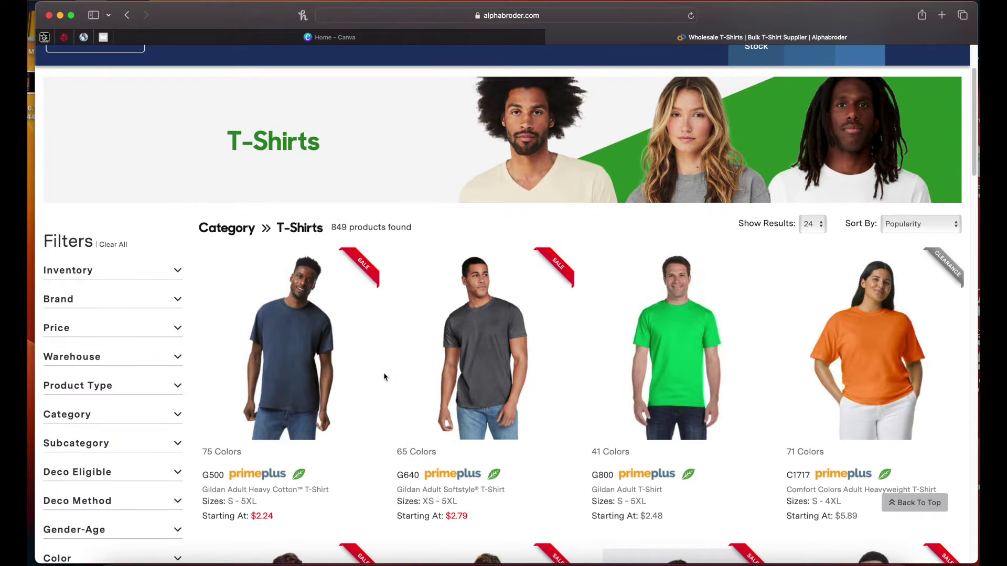
{"action": "scroll", "coordinate": [362, 438], "scroll_direction": "down", "scroll_amount": 1}
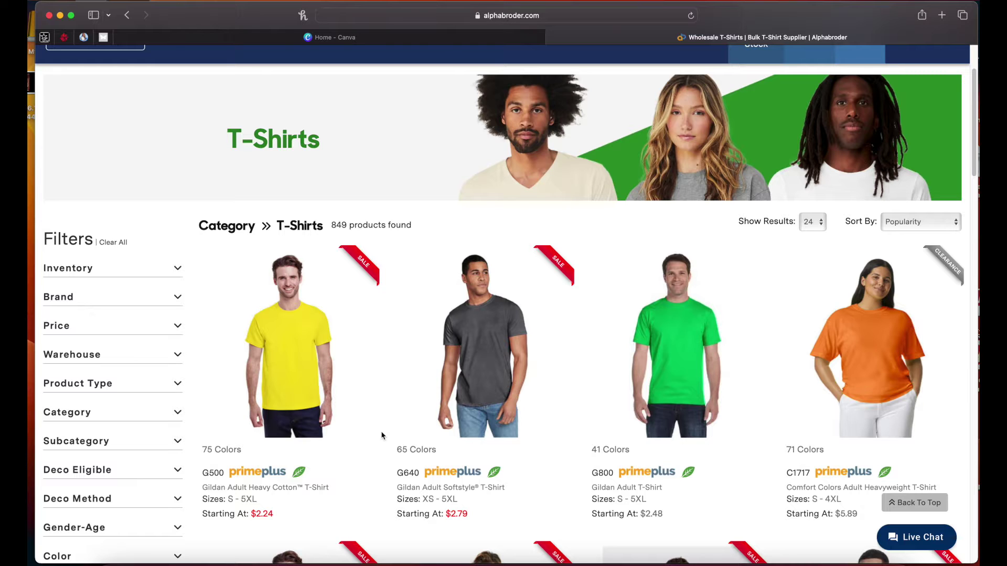
{"action": "scroll", "coordinate": [380, 435], "scroll_direction": "down", "scroll_amount": 3}
{"action": "left_click", "coordinate": [304, 264]}
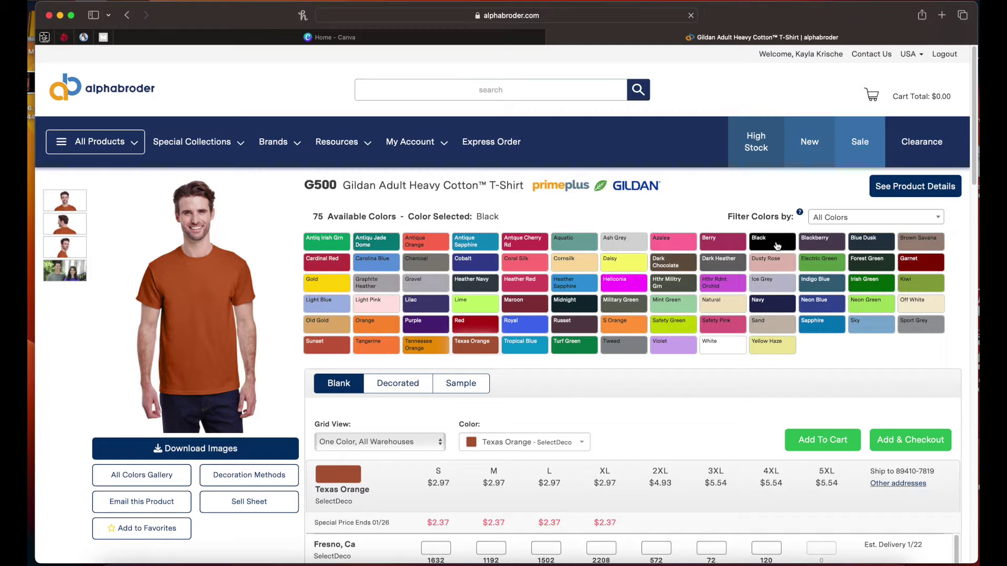
Compare the G500 shirt's prices and warehouse stock in Black, Orange, Russet and Heather Red
{"action": "left_click", "coordinate": [776, 246]}
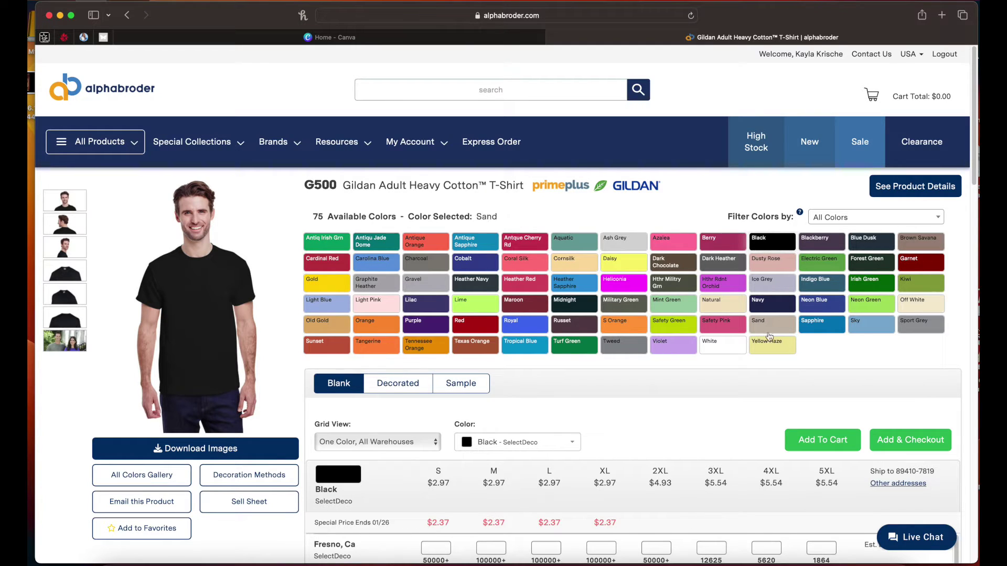
{"action": "scroll", "coordinate": [690, 390], "scroll_direction": "down", "scroll_amount": 1}
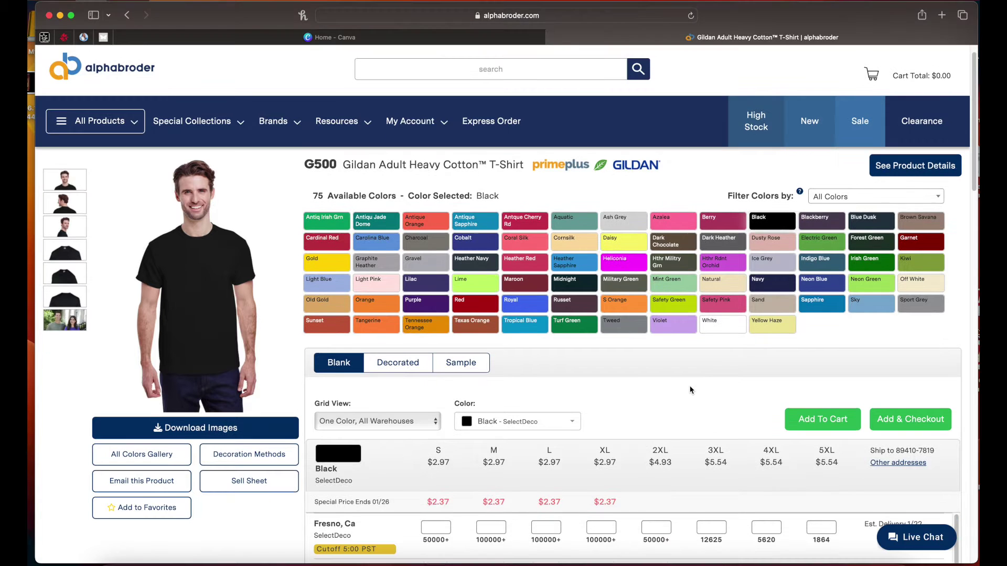
{"action": "scroll", "coordinate": [690, 390], "scroll_direction": "down", "scroll_amount": 5}
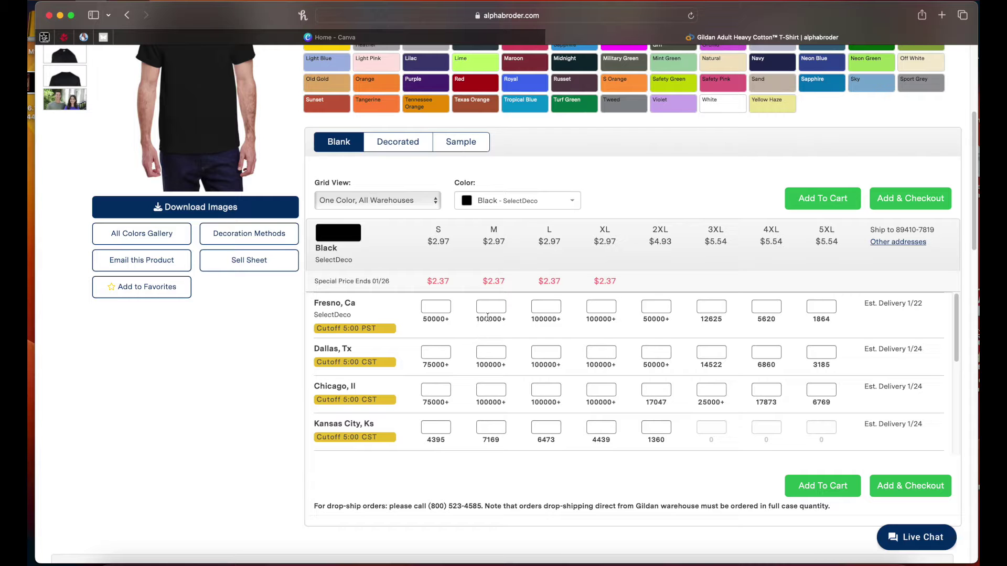
{"action": "scroll", "coordinate": [477, 321], "scroll_direction": "up", "scroll_amount": 4}
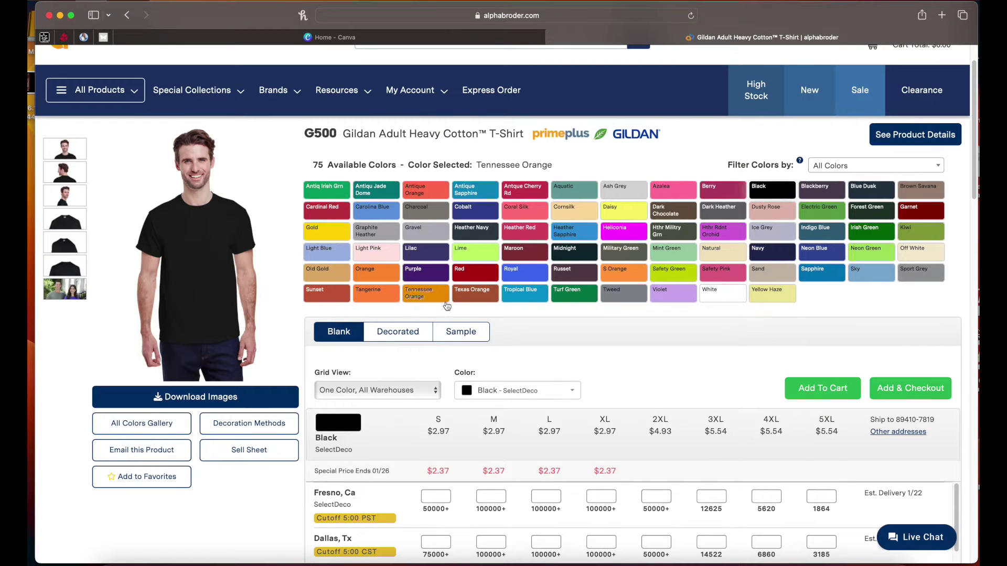
{"action": "scroll", "coordinate": [509, 328], "scroll_direction": "down", "scroll_amount": 3}
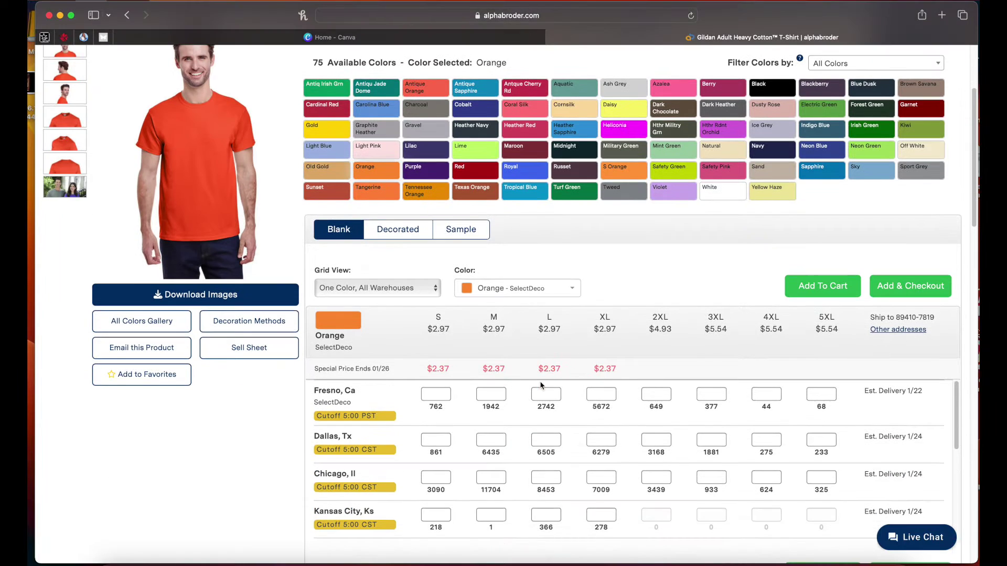
{"action": "left_click", "coordinate": [585, 174]}
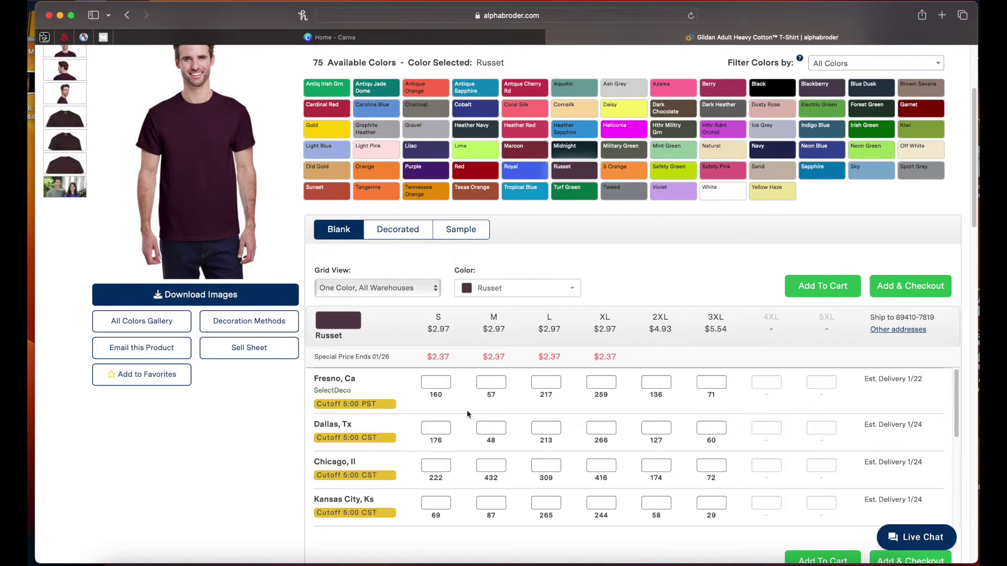
{"action": "left_click", "coordinate": [532, 139]}
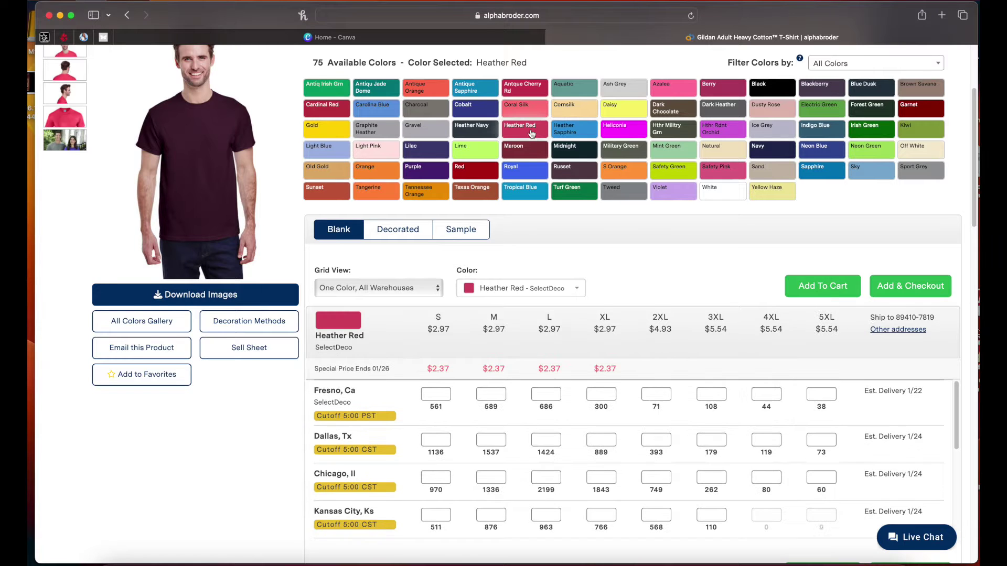
{"action": "scroll", "coordinate": [720, 298], "scroll_direction": "up", "scroll_amount": 3}
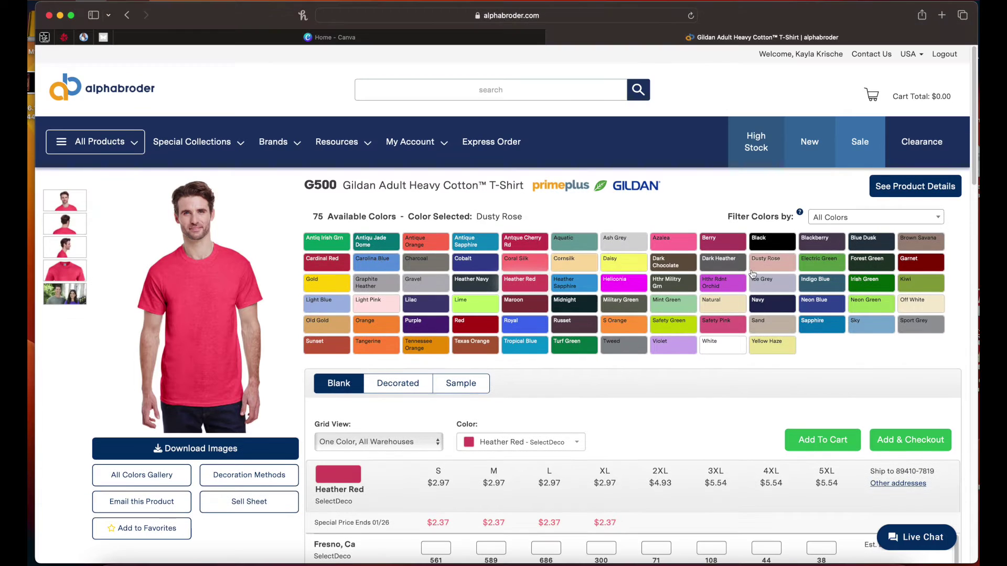
Select the Black color for the T-shirt and capture screenshots of its front and back product photos
{"action": "left_click", "coordinate": [762, 239]}
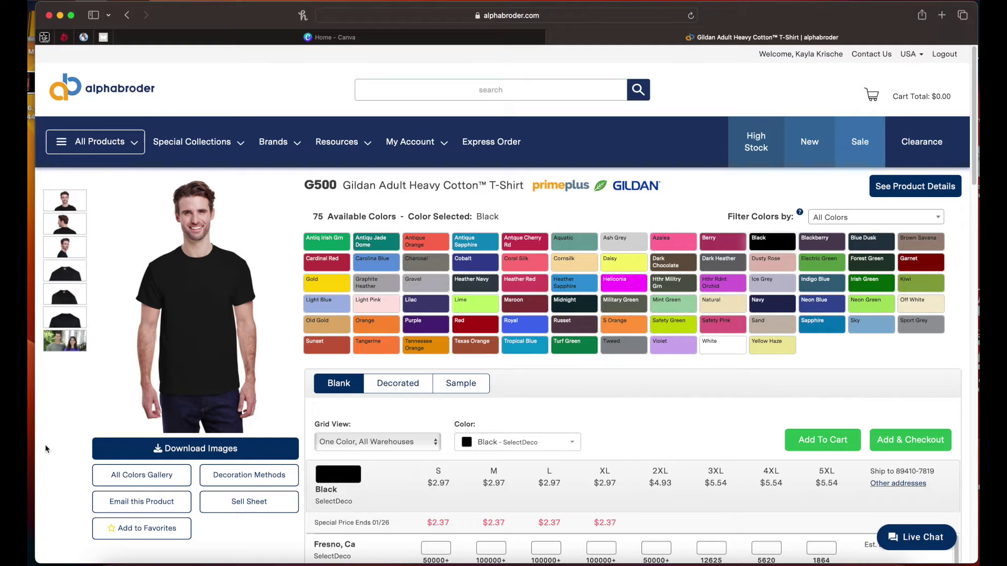
{"action": "key", "text": "super+shift+4"}
{"action": "left_click_drag", "start_coordinate": [107, 176], "coordinate": [284, 438]}
{"action": "left_click", "coordinate": [68, 230]}
{"action": "key", "text": "super+shift+4"}
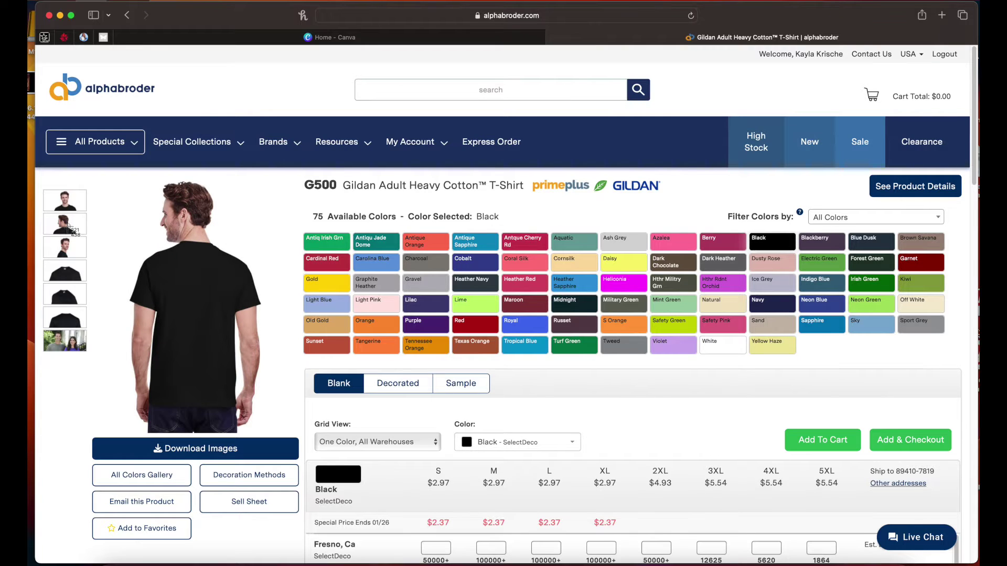
{"action": "left_click_drag", "start_coordinate": [105, 179], "coordinate": [280, 439]}
Capture a screenshot of the T-shirt's product details from the Material heading down to the Classic fit line
{"action": "scroll", "coordinate": [682, 444], "scroll_direction": "down", "scroll_amount": 10}
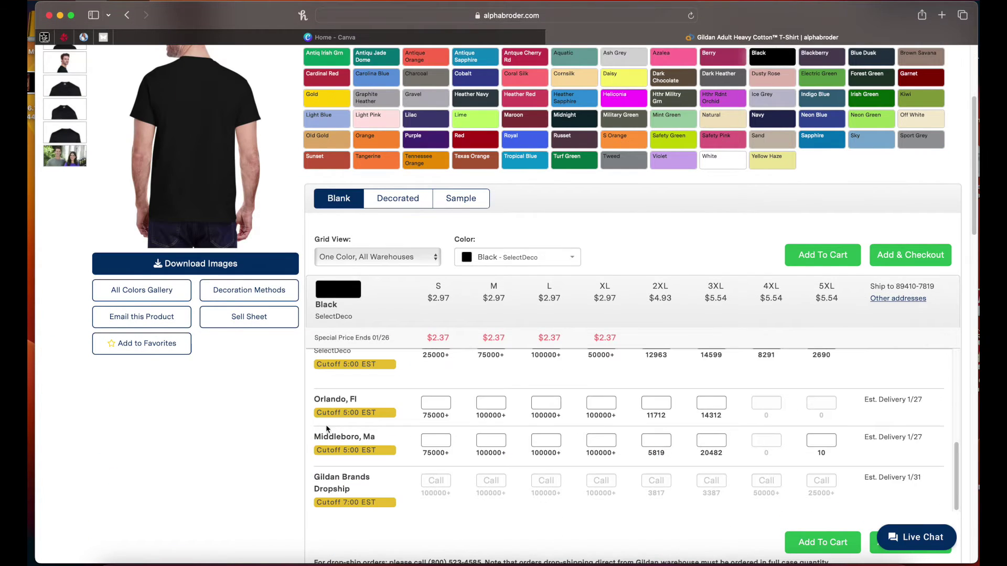
{"action": "scroll", "coordinate": [289, 423], "scroll_direction": "down", "scroll_amount": 2}
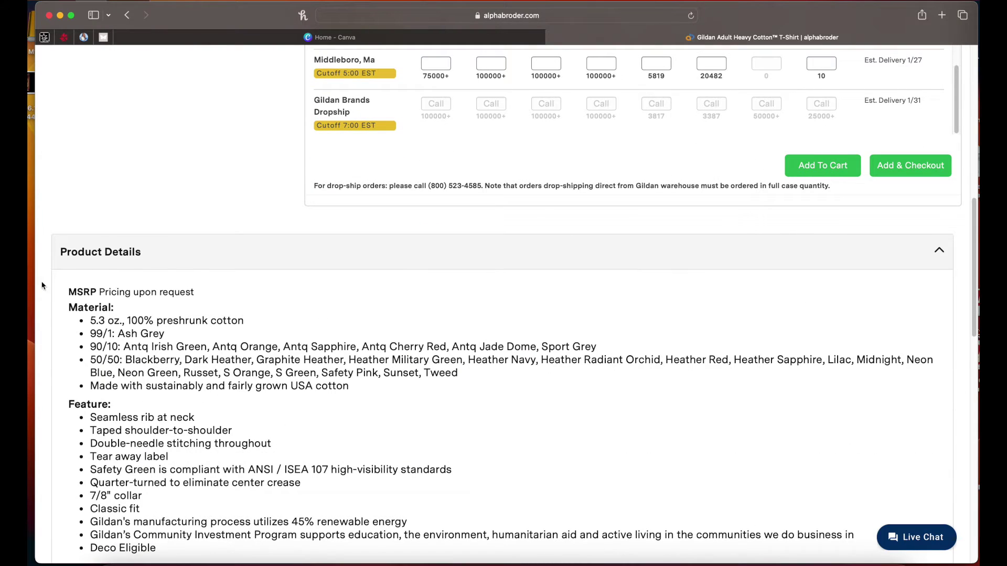
{"action": "key", "text": "super+shift+4"}
{"action": "left_click_drag", "start_coordinate": [65, 298], "coordinate": [941, 515]}
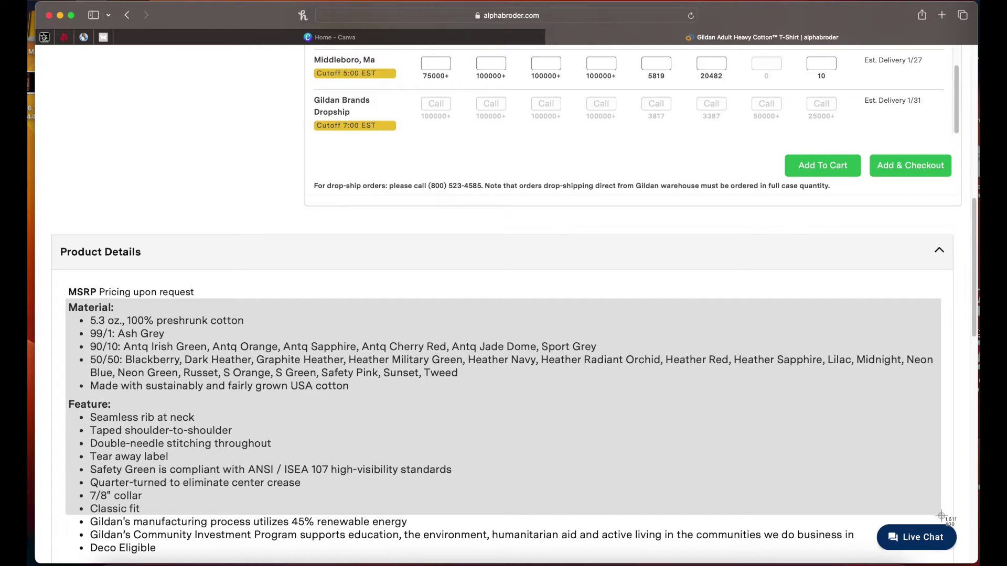
{"action": "left_click_drag", "start_coordinate": [941, 516], "coordinate": [942, 520]}
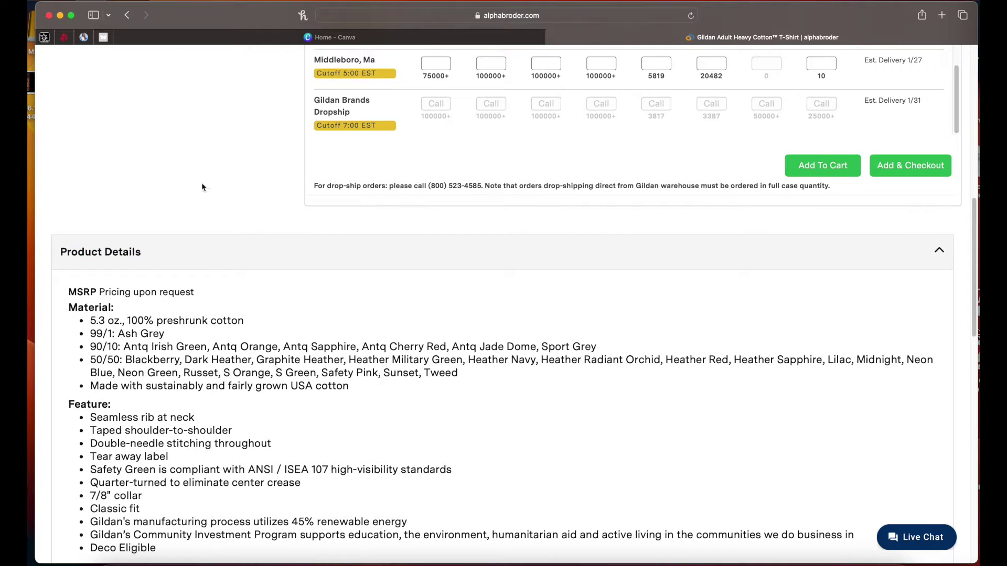
Gather the three new T-shirt screenshots in the empty area of the desktop and return to the browser window
{"action": "scroll", "coordinate": [313, 247], "scroll_direction": "up", "scroll_amount": 15}
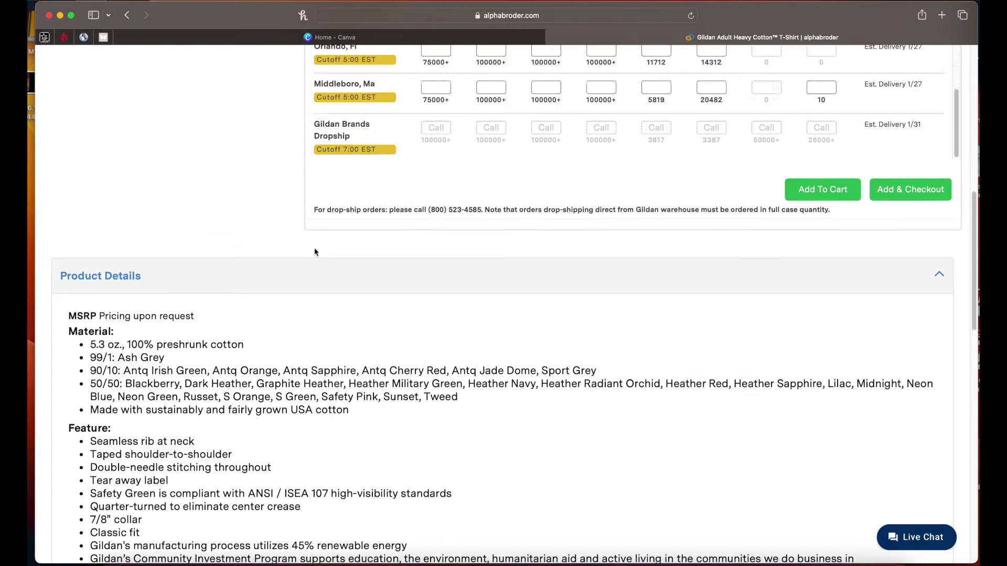
{"action": "key", "text": "F11"}
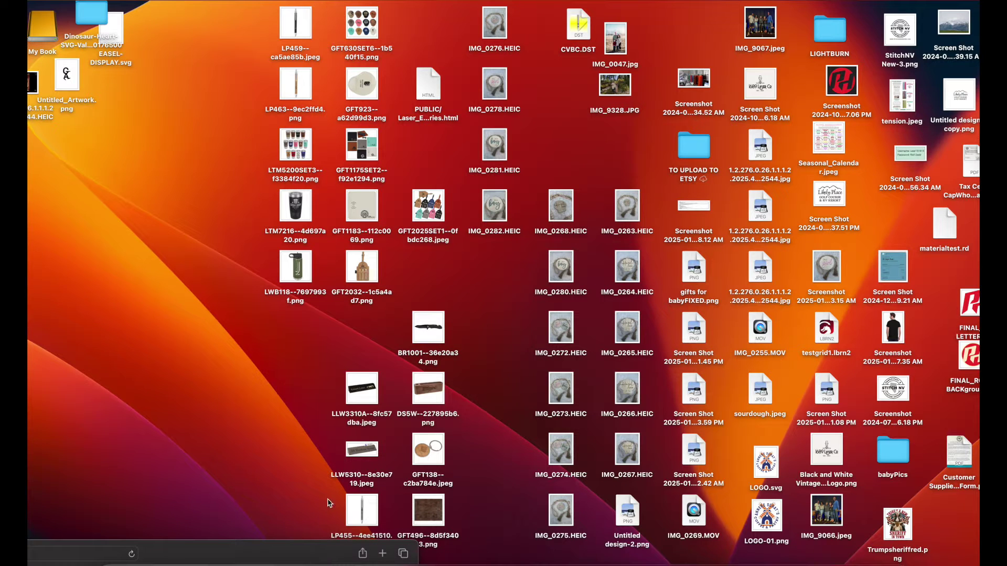
{"action": "left_click_drag", "start_coordinate": [887, 338], "coordinate": [151, 149]}
{"action": "mouse_move", "coordinate": [703, 362]}
{"action": "left_mouse_down"}
{"action": "mouse_move", "coordinate": [141, 153]}
{"action": "mouse_move", "coordinate": [183, 144]}
{"action": "mouse_move", "coordinate": [176, 142]}
{"action": "left_mouse_up"}
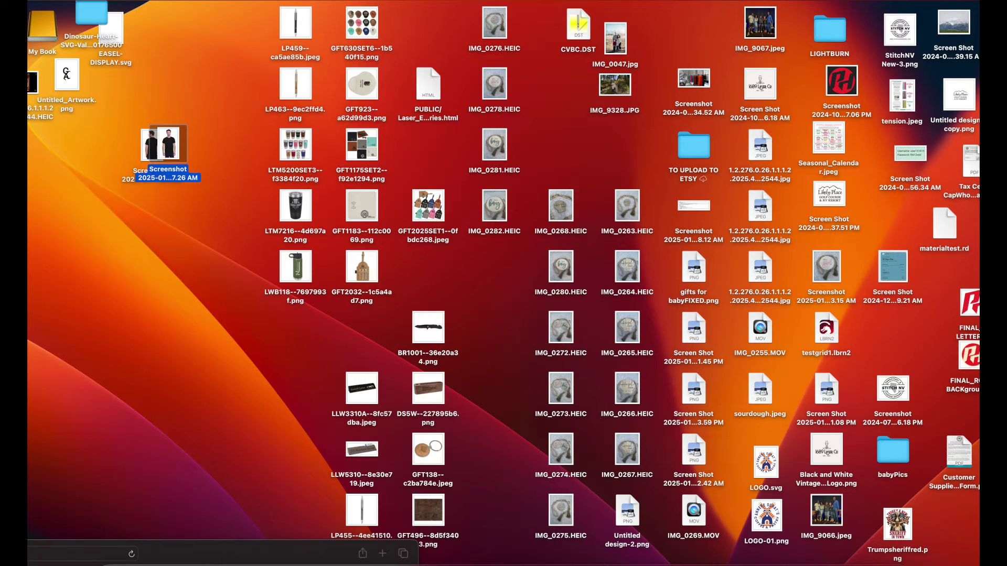
{"action": "left_click_drag", "start_coordinate": [688, 218], "coordinate": [168, 54]}
{"action": "double_click", "coordinate": [291, 555]}
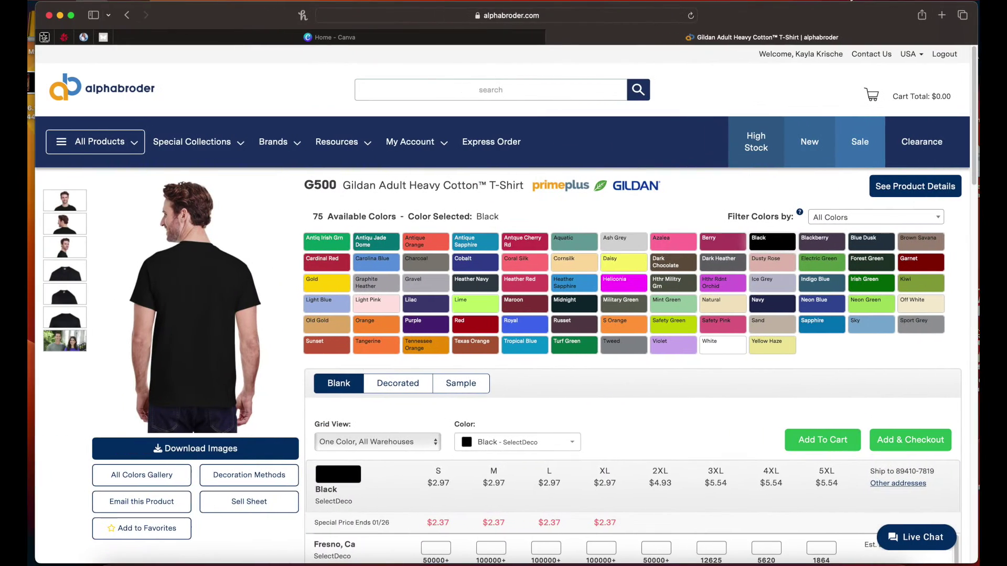
Browse the Pullover Hoodies under Sweatshirts & Fleece and open the Gildan Adult Heavy Blend Hooded Sweatshirt (G185) page
{"action": "left_click", "coordinate": [128, 145]}
{"action": "mouse_move", "coordinate": [129, 208]}
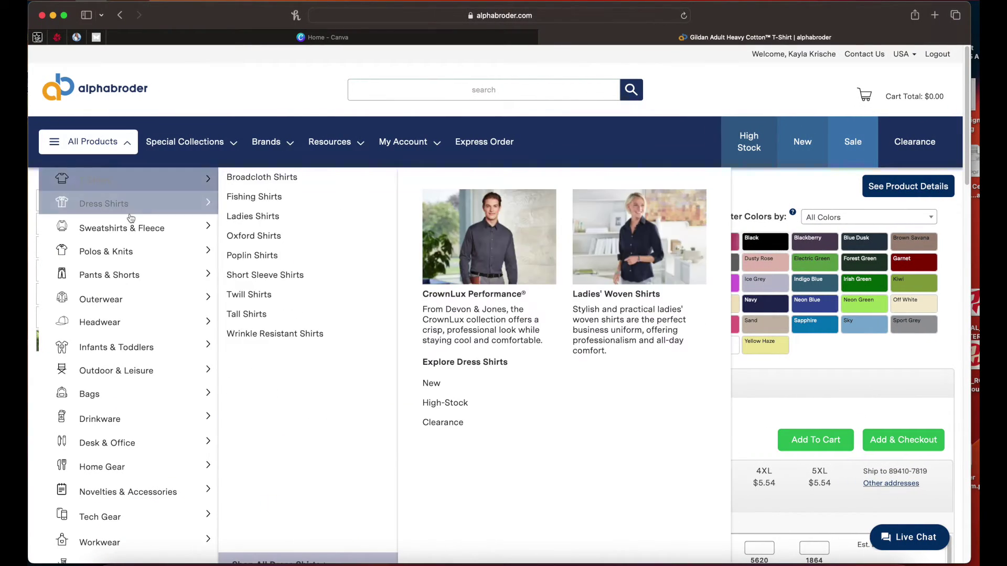
{"action": "mouse_move", "coordinate": [131, 230]}
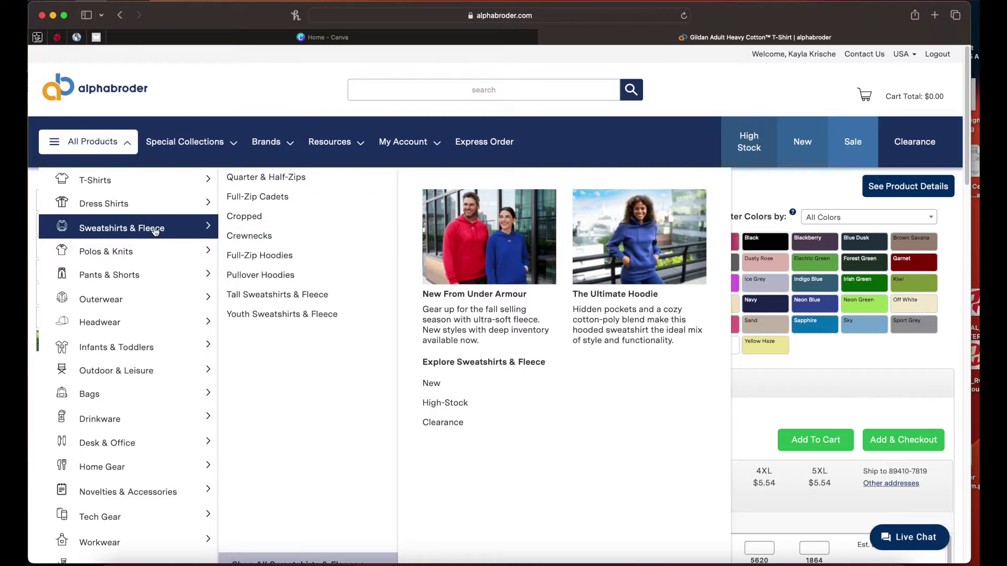
{"action": "left_click", "coordinate": [258, 280]}
{"action": "scroll", "coordinate": [258, 268], "scroll_direction": "down", "scroll_amount": 5}
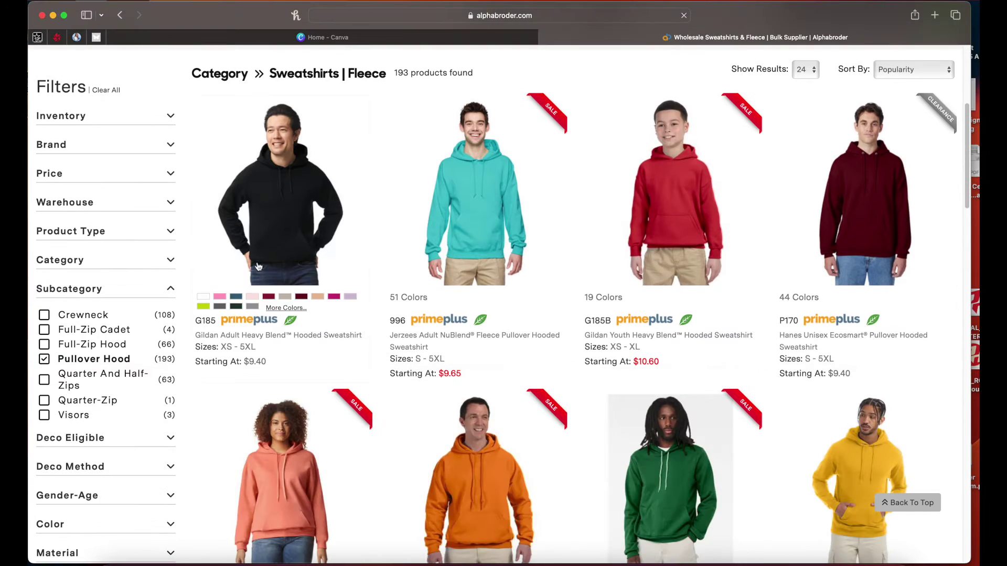
{"action": "left_click", "coordinate": [273, 196]}
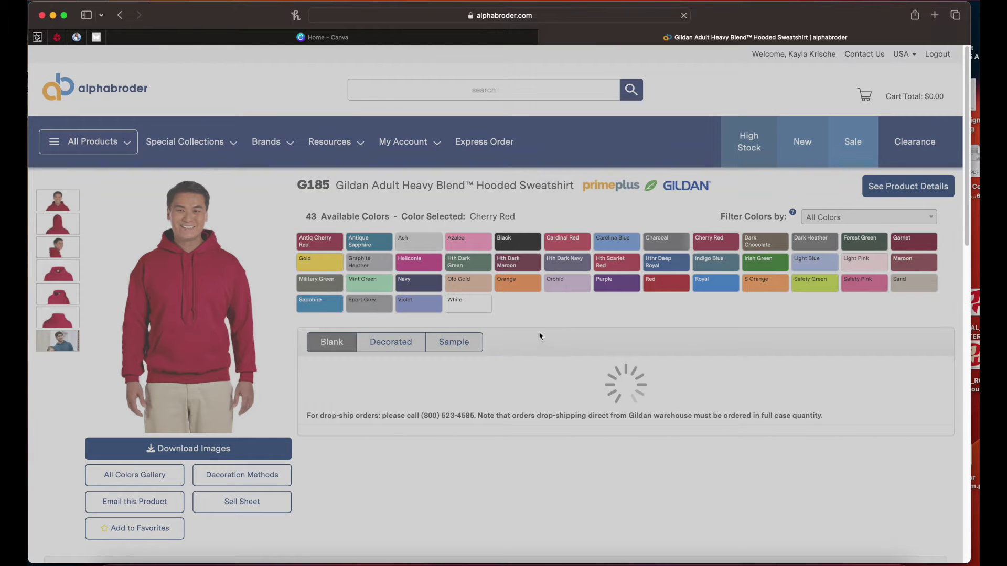
Select the Black color for the hooded sweatshirt and capture a screenshot of its front photo
{"action": "scroll", "coordinate": [547, 337], "scroll_direction": "down", "scroll_amount": 1}
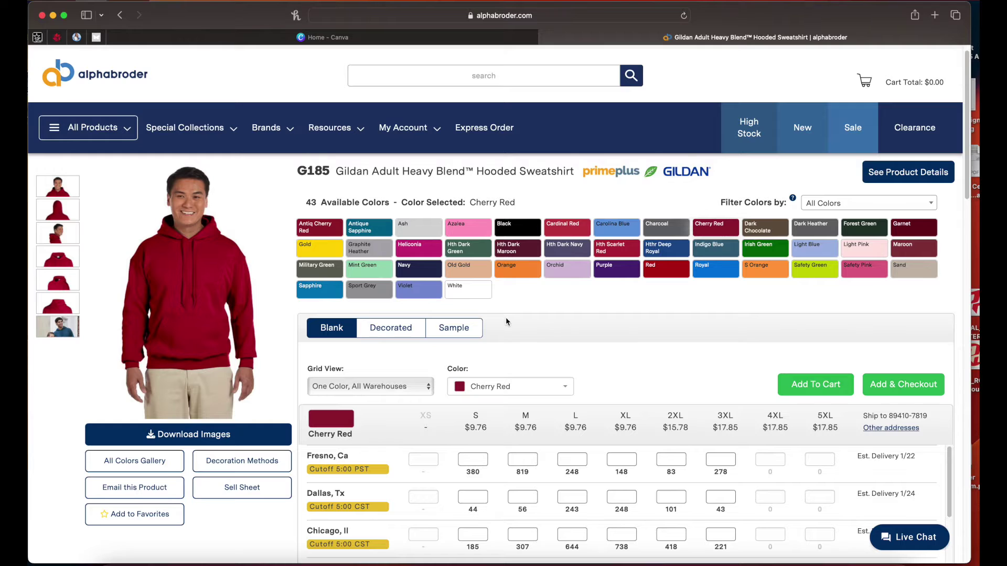
{"action": "left_click", "coordinate": [537, 234]}
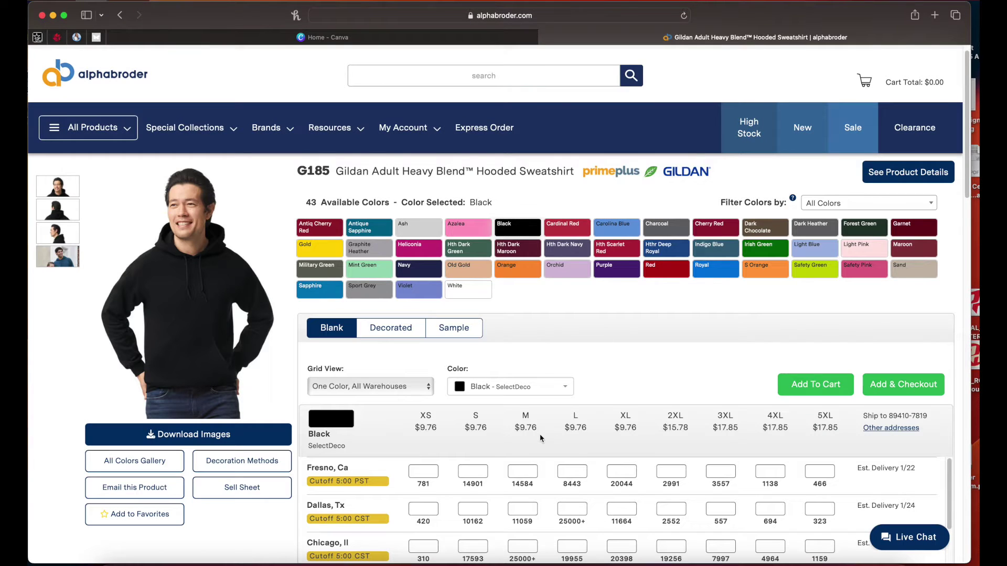
{"action": "key", "text": "super+shift+4"}
{"action": "left_click_drag", "start_coordinate": [87, 168], "coordinate": [290, 420]}
Switch the black hoodie to its back photo and capture a screenshot of it
{"action": "left_click", "coordinate": [59, 216]}
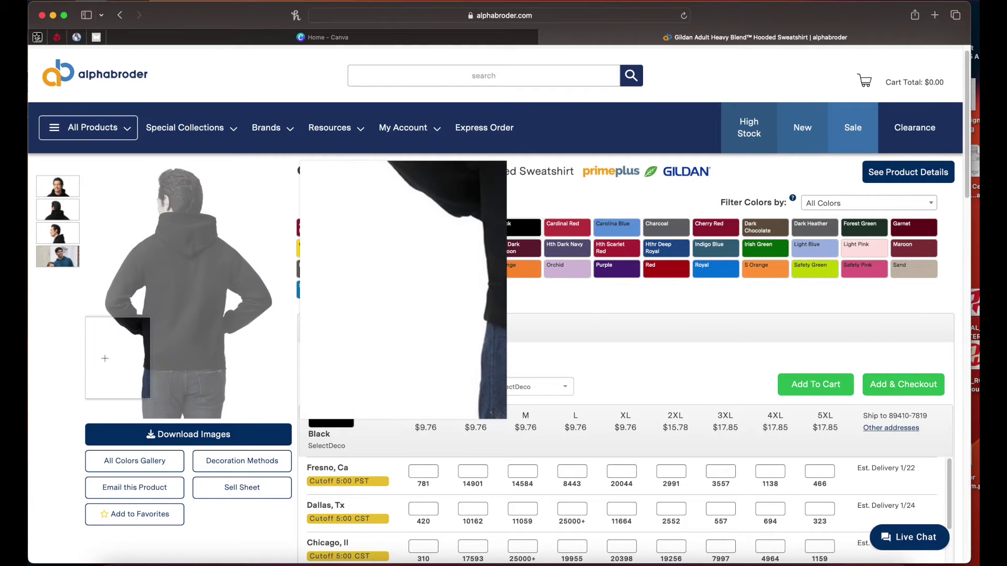
{"action": "key", "text": "super+shift+4"}
{"action": "key", "text": "Escape"}
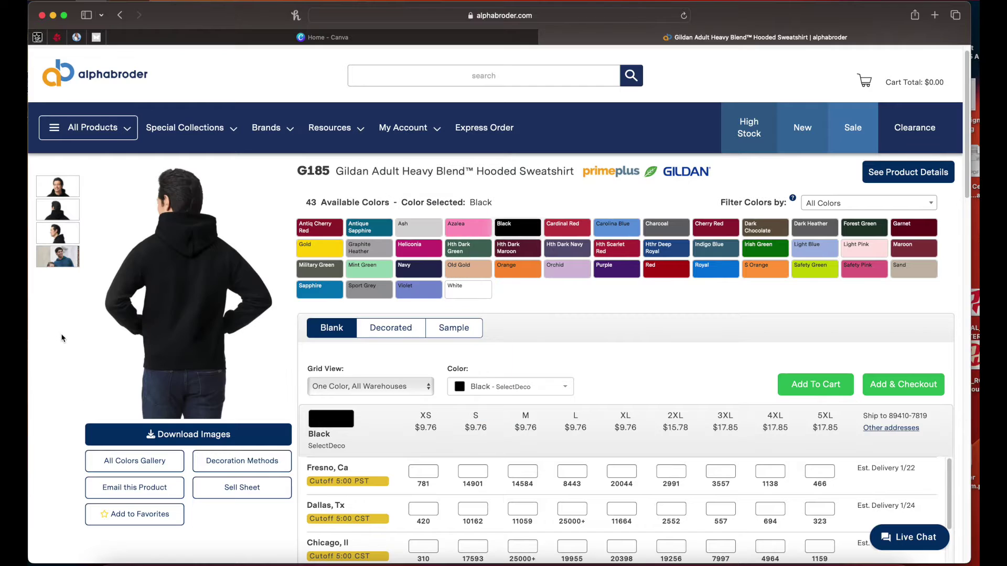
{"action": "key", "text": "super+shift+4"}
{"action": "left_click_drag", "start_coordinate": [88, 164], "coordinate": [292, 433]}
View the black hoodie's side, front and back photos
{"action": "left_click", "coordinate": [72, 235]}
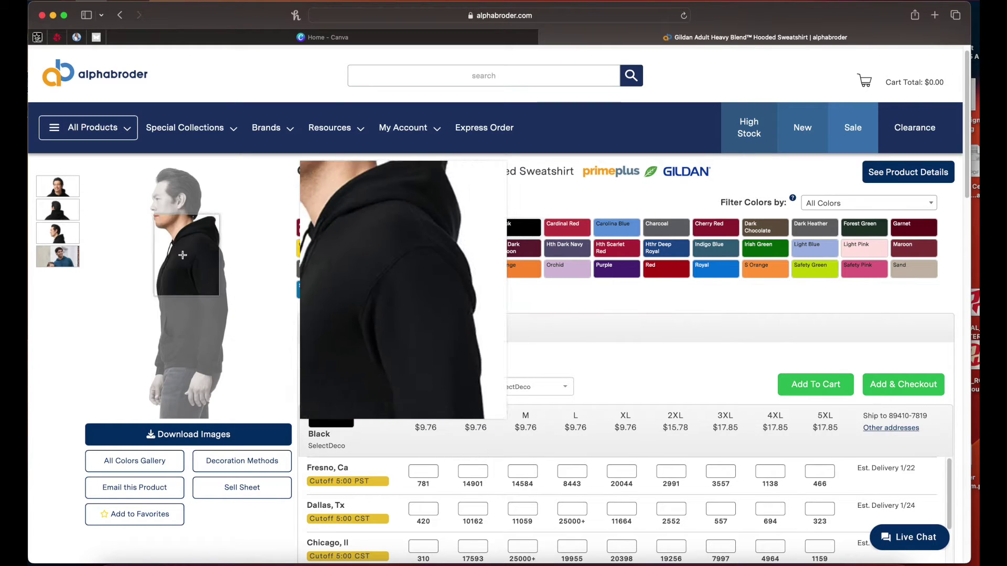
{"action": "left_click", "coordinate": [48, 197]}
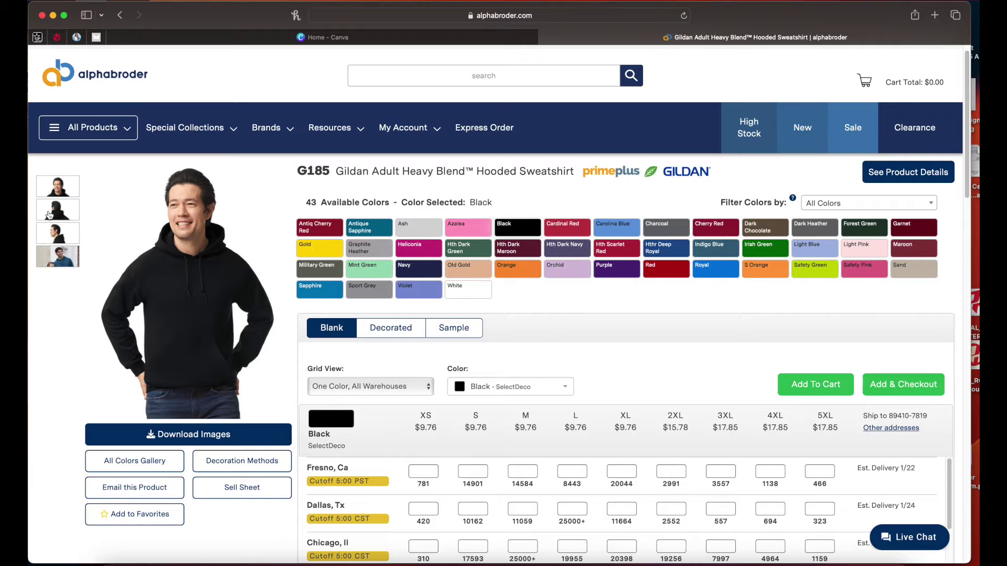
{"action": "left_click", "coordinate": [49, 214]}
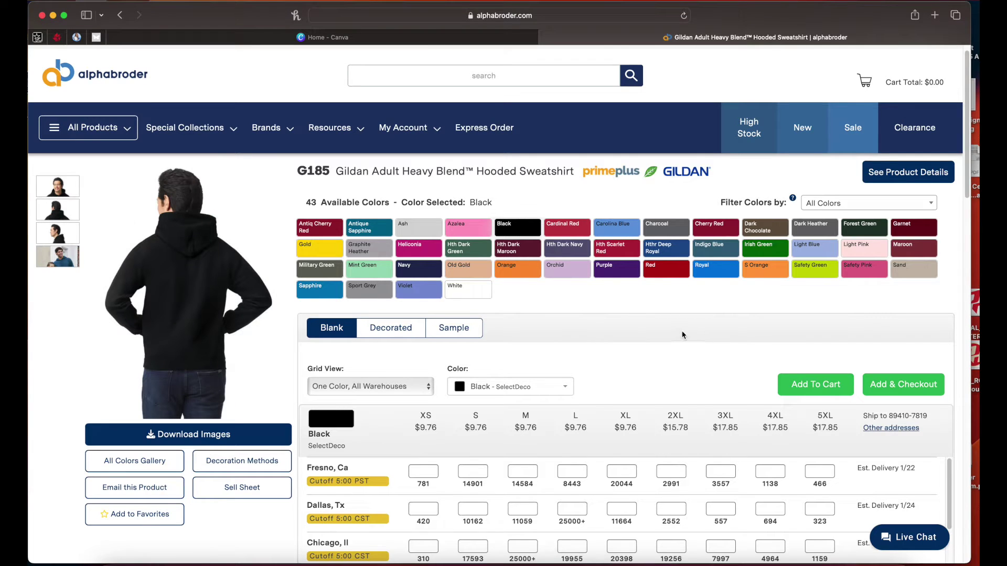
Capture a screenshot of the black hoodie's Material and Feature lists in the Product Details, ending at "Tear away label"
{"action": "scroll", "coordinate": [472, 430], "scroll_direction": "down", "scroll_amount": 6}
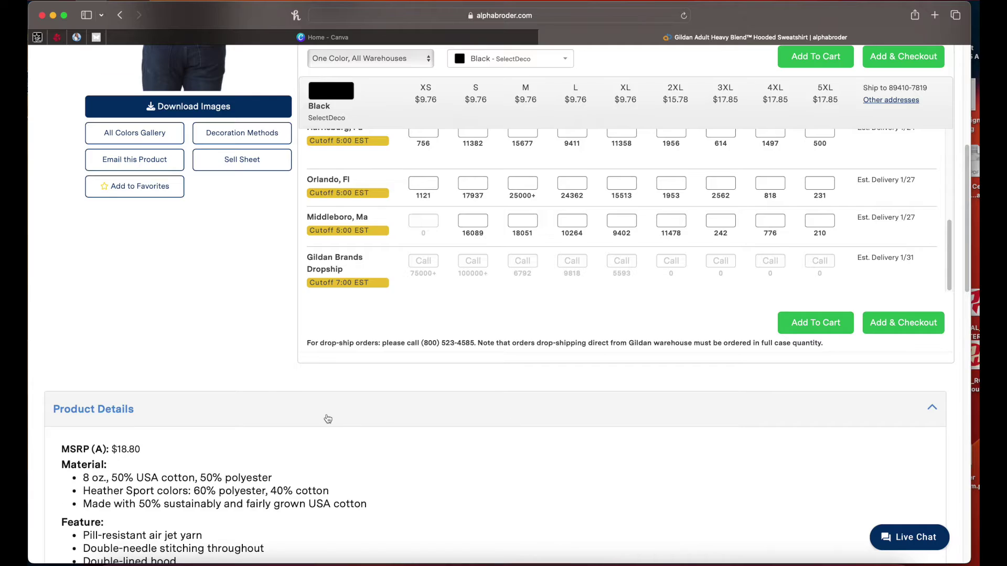
{"action": "scroll", "coordinate": [328, 419], "scroll_direction": "down", "scroll_amount": 6}
{"action": "scroll", "coordinate": [307, 418], "scroll_direction": "up", "scroll_amount": 1}
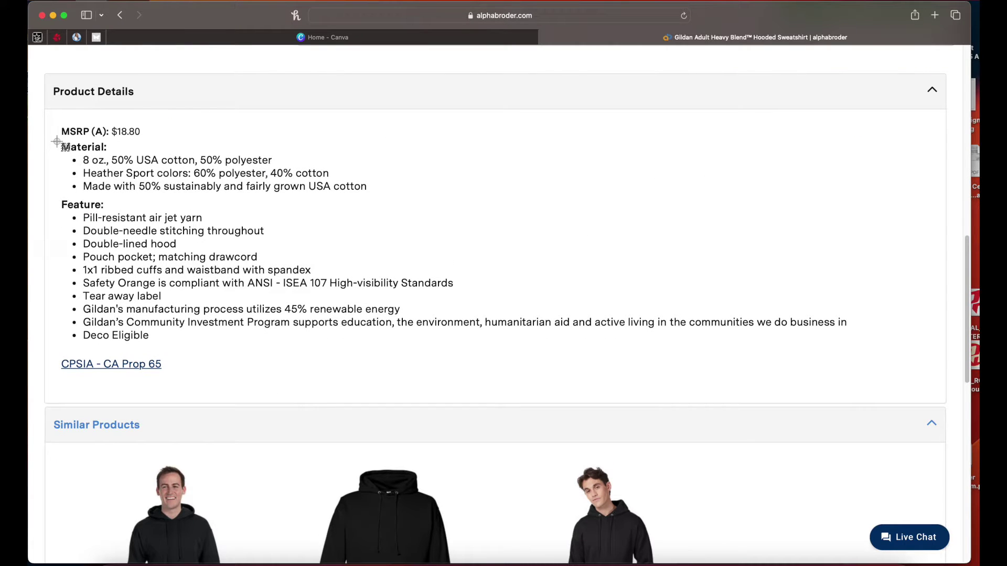
{"action": "left_click_drag", "start_coordinate": [61, 139], "coordinate": [457, 304]}
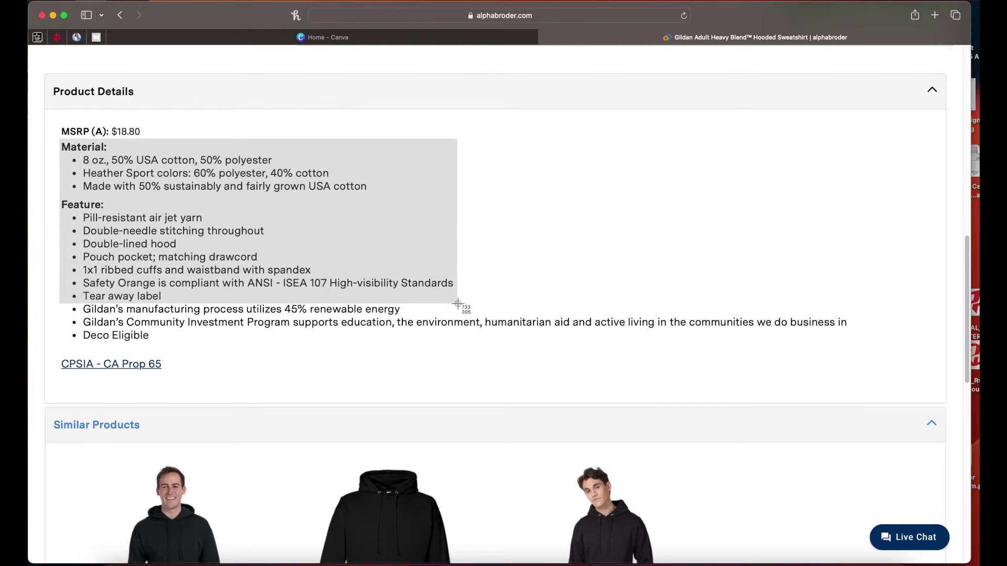
{"action": "left_click_drag", "start_coordinate": [458, 304], "coordinate": [458, 304]}
Gather the hoodie's front photo, back photo and details screenshots into one pile in a clear area of the desktop
{"action": "key", "text": "F11"}
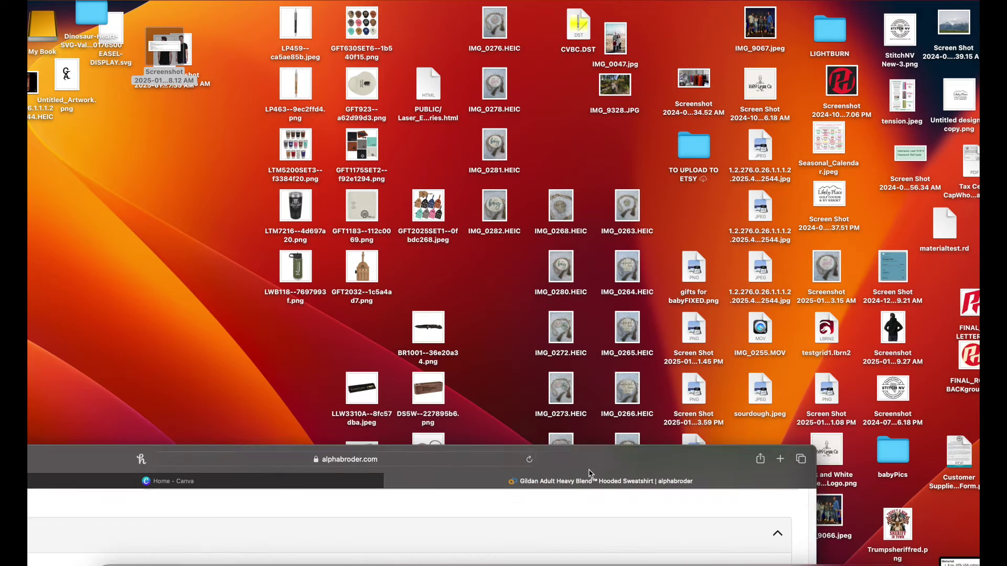
{"action": "left_click_drag", "start_coordinate": [905, 333], "coordinate": [107, 174]}
{"action": "left_click_drag", "start_coordinate": [645, 315], "coordinate": [113, 177]}
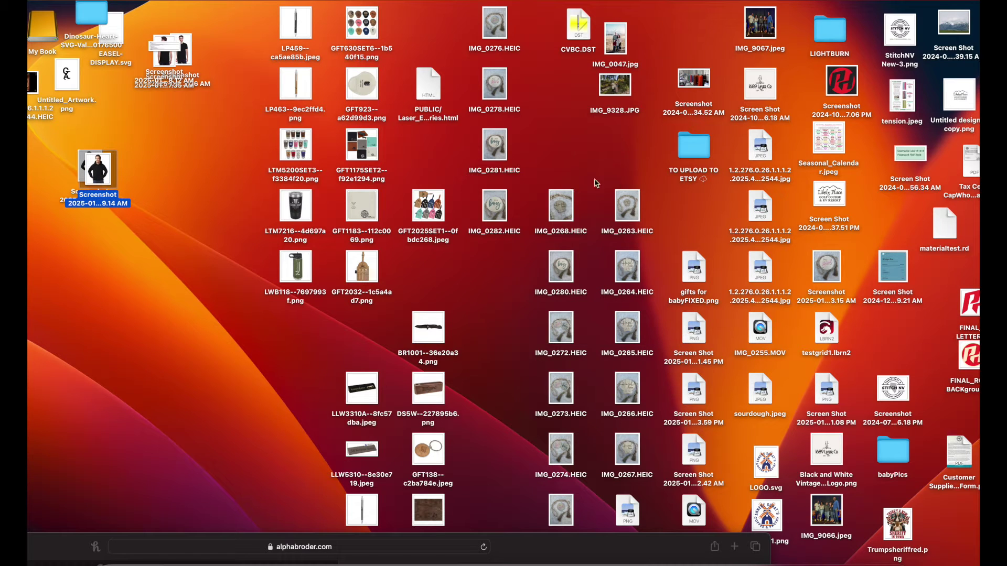
{"action": "left_click", "coordinate": [610, 163]}
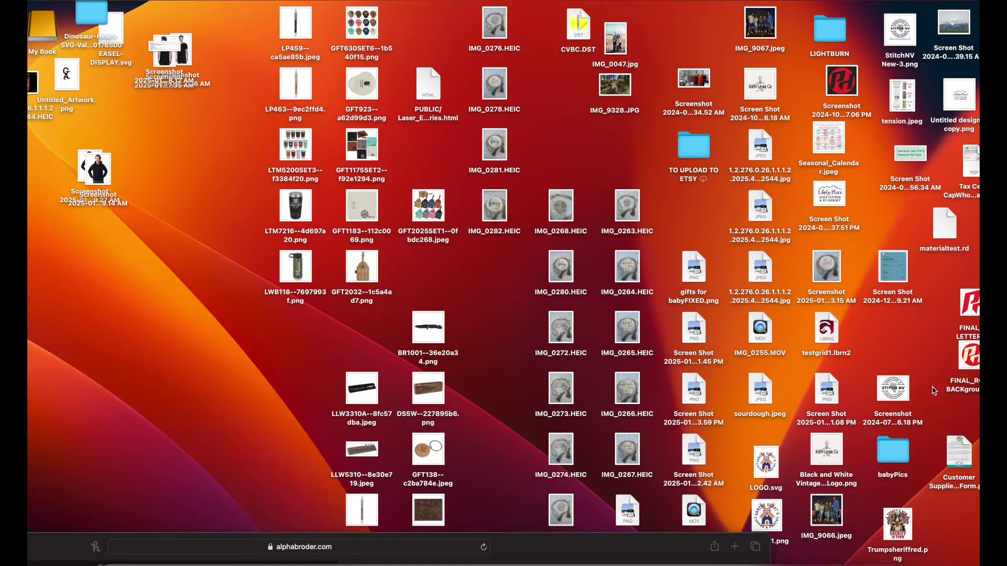
{"action": "left_click_drag", "start_coordinate": [917, 445], "coordinate": [68, 157]}
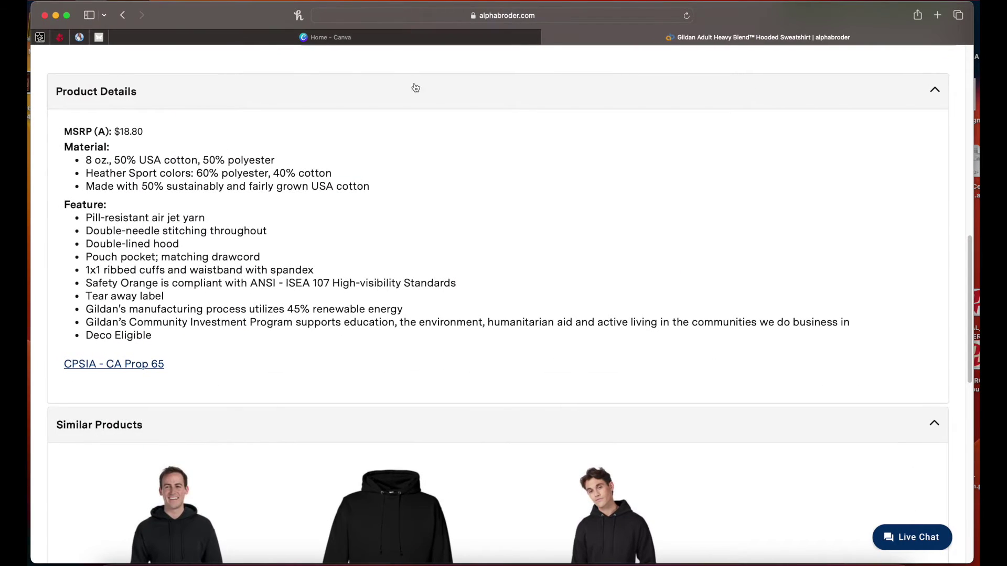
Browse the Stretch | Flexfit products under Headwear and open the Flexfit Adult Wooly Cap (6277) page
{"action": "scroll", "coordinate": [411, 72], "scroll_direction": "up", "scroll_amount": 15}
{"action": "mouse_move", "coordinate": [212, 152]}
{"action": "left_click", "coordinate": [138, 150]}
{"action": "mouse_move", "coordinate": [120, 328]}
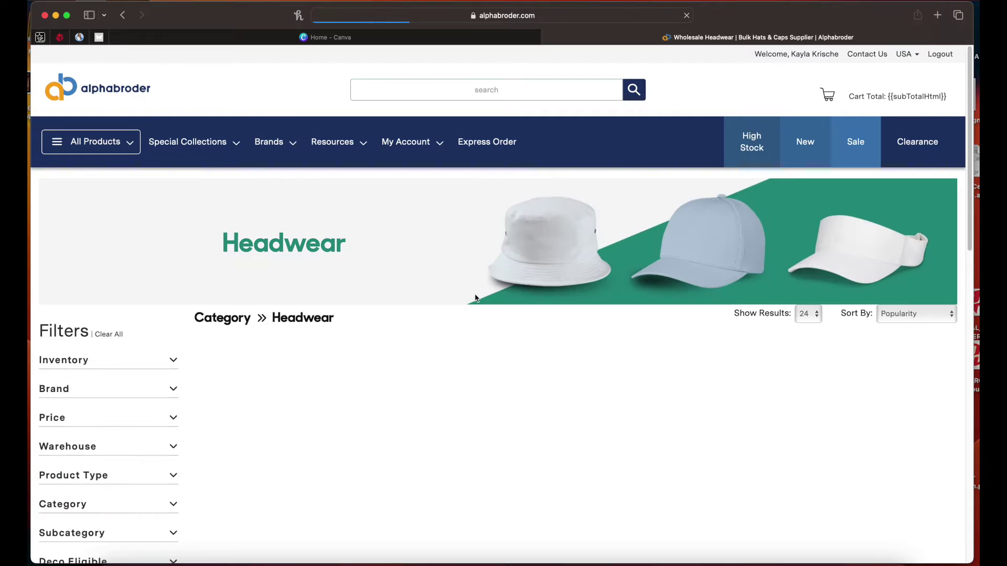
{"action": "scroll", "coordinate": [475, 298], "scroll_direction": "down", "scroll_amount": 5}
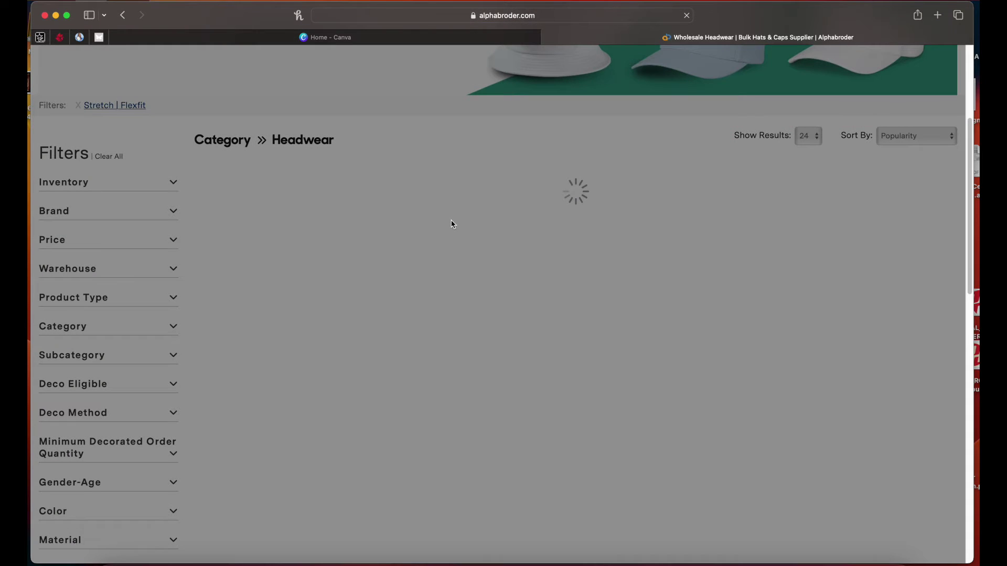
{"action": "scroll", "coordinate": [450, 225], "scroll_direction": "down", "scroll_amount": 7}
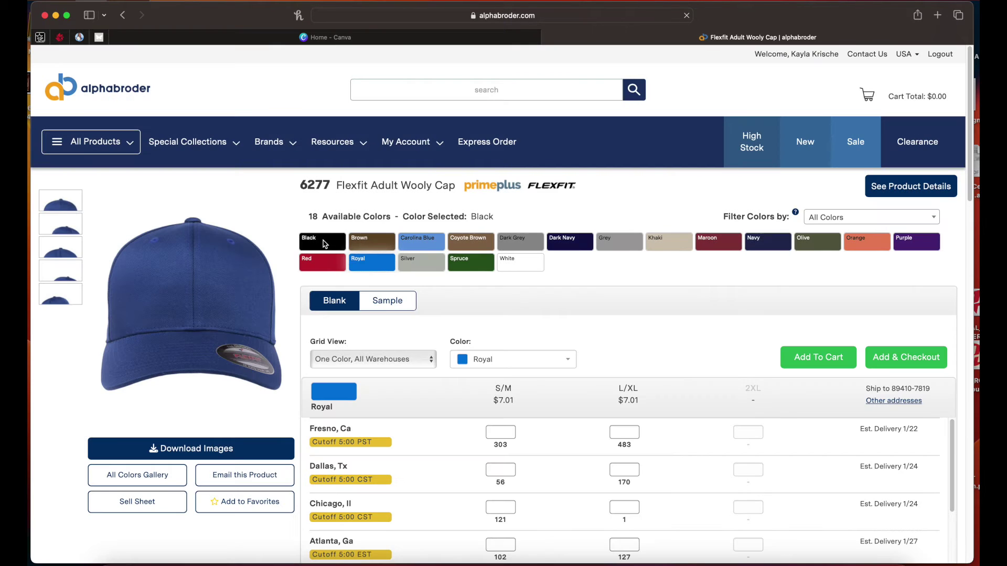
Select the Black color for the Flexfit cap and capture screenshots of its front and back photos
{"action": "left_click", "coordinate": [325, 244]}
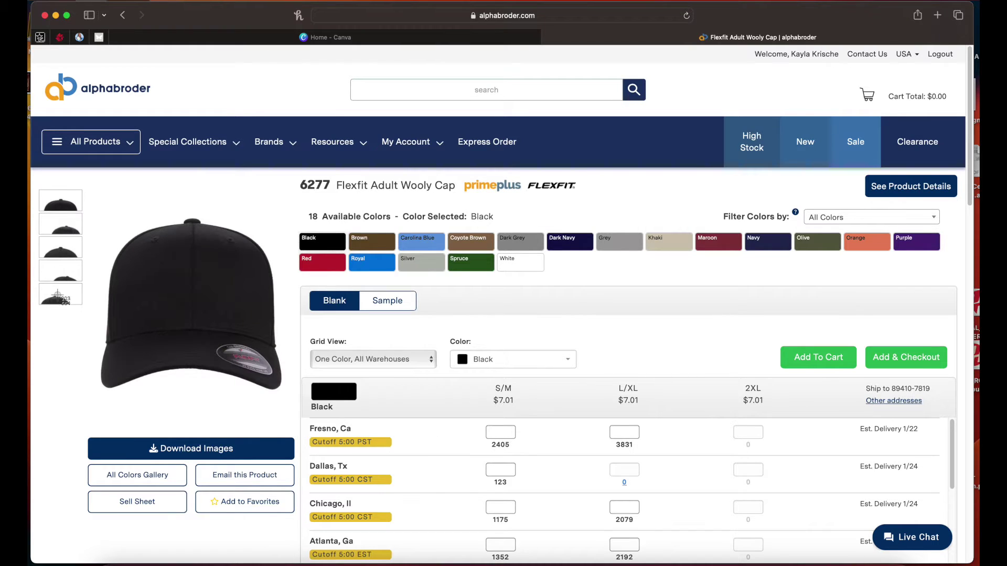
{"action": "left_click_drag", "start_coordinate": [94, 203], "coordinate": [289, 406]}
{"action": "mouse_move", "coordinate": [62, 231]}
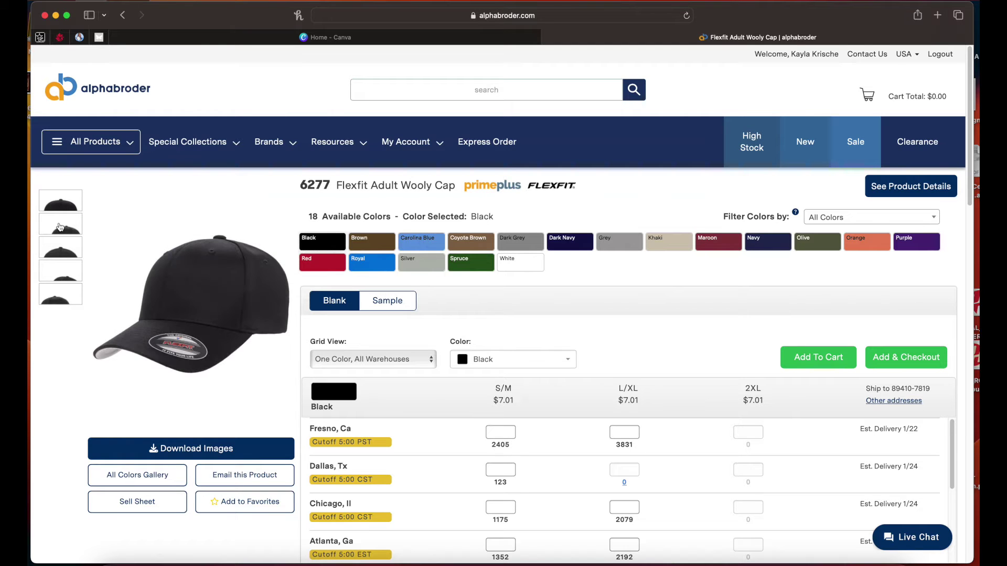
{"action": "mouse_move", "coordinate": [215, 274]}
{"action": "left_click", "coordinate": [56, 273]}
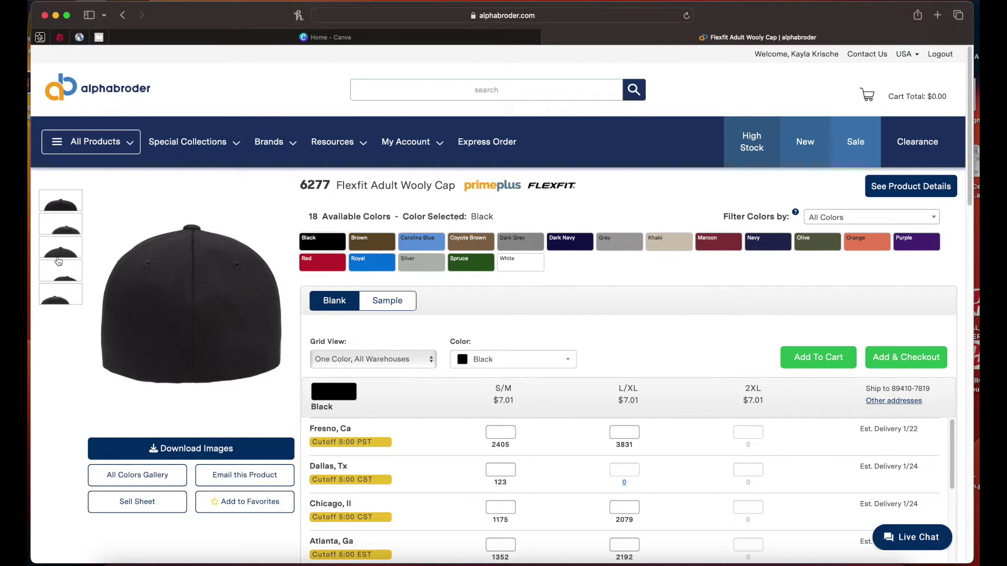
{"action": "mouse_move", "coordinate": [158, 355]}
{"action": "left_click_drag", "start_coordinate": [92, 212], "coordinate": [294, 400]}
Capture a screenshot of the Flexfit cap's Material and Feature lists in the Product Details
{"action": "scroll", "coordinate": [115, 436], "scroll_direction": "down", "scroll_amount": 10}
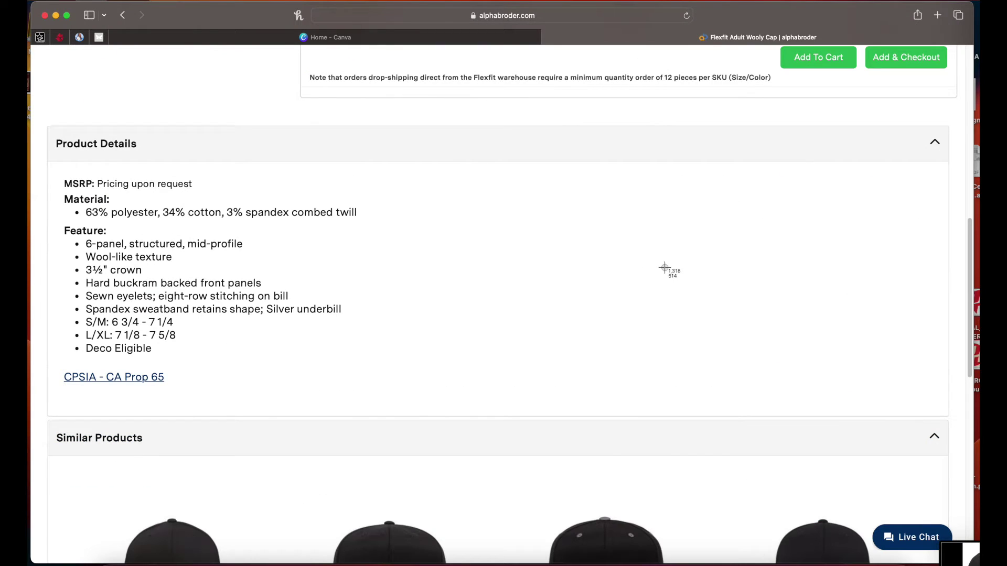
{"action": "left_click_drag", "start_coordinate": [64, 193], "coordinate": [361, 342]}
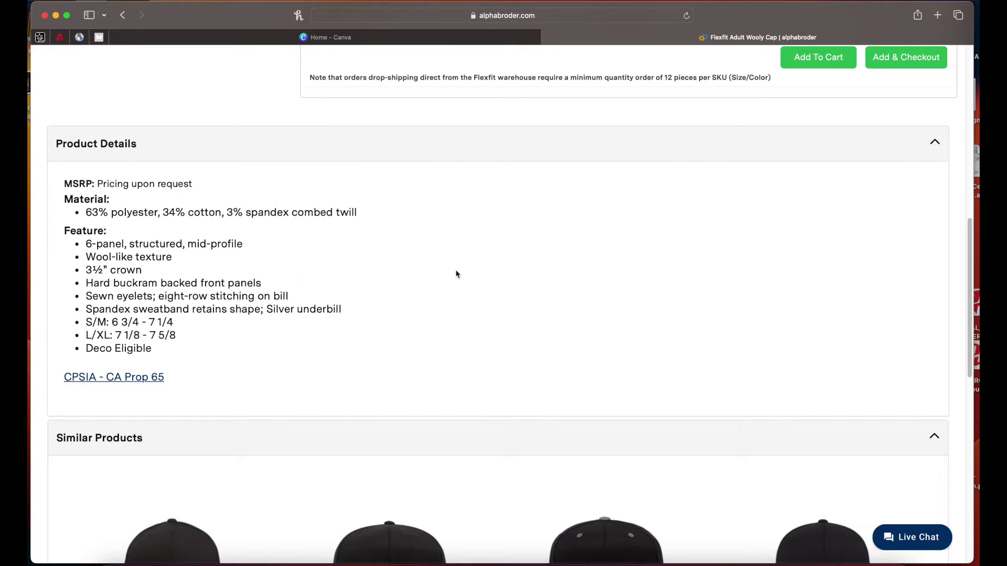
Gather the Flexfit cap screenshots into their own desktop pile below the hoodie screenshots and bring the browser back
{"action": "left_click_drag", "start_coordinate": [723, 19], "coordinate": [336, 507]}
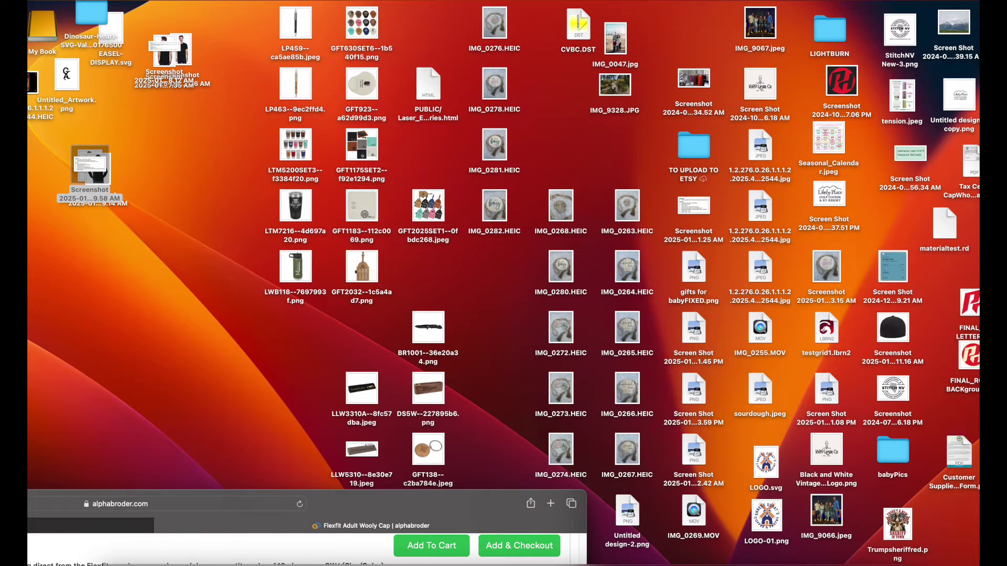
{"action": "left_click_drag", "start_coordinate": [890, 330], "coordinate": [79, 260]}
{"action": "left_click_drag", "start_coordinate": [676, 211], "coordinate": [63, 262]}
{"action": "left_click_drag", "start_coordinate": [398, 502], "coordinate": [625, 0]}
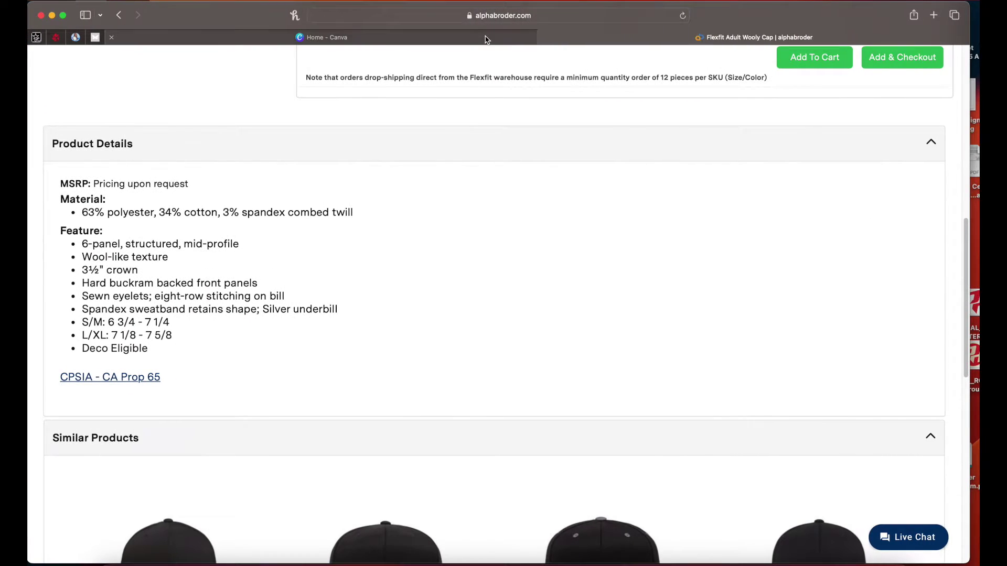
Switch to Canva and create a new custom-size design of 11 × 8.5 in
{"action": "left_click", "coordinate": [325, 37]}
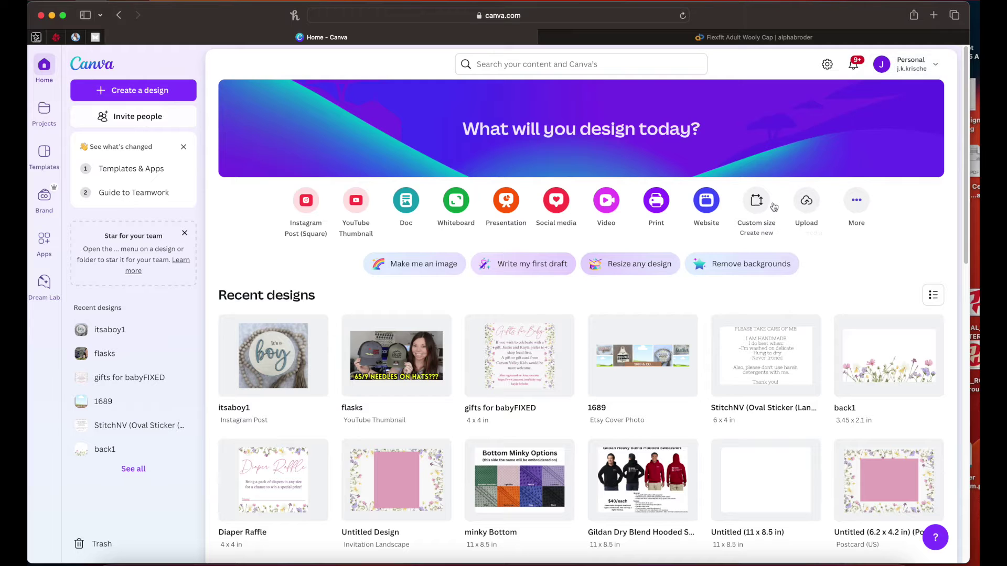
{"action": "left_click", "coordinate": [756, 200]}
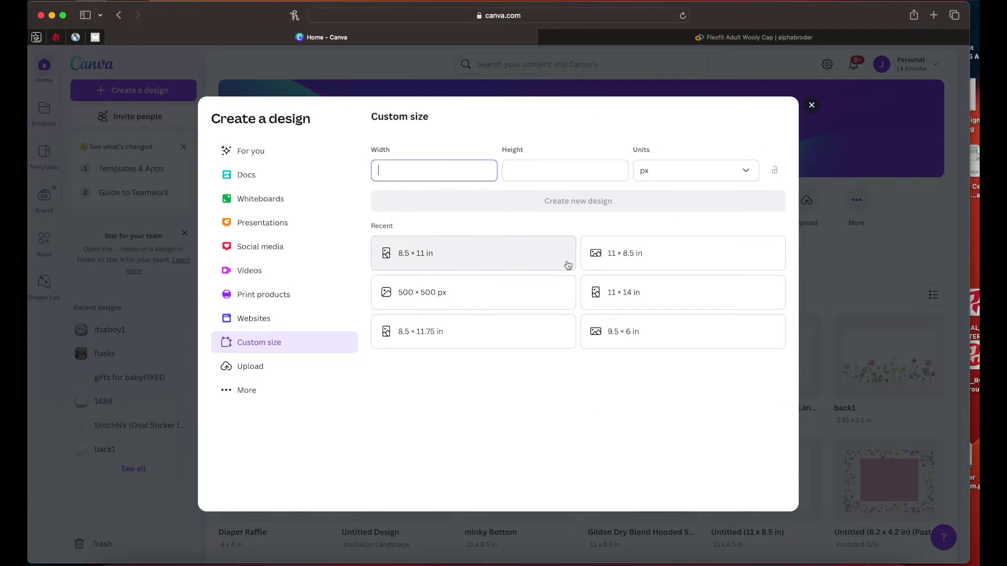
{"action": "left_click", "coordinate": [620, 263]}
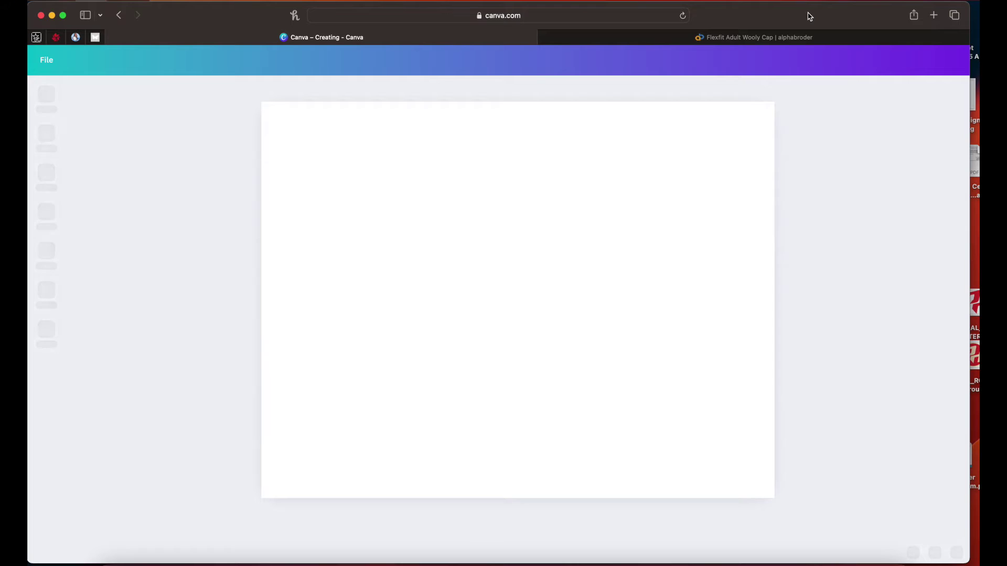
Upload the pile of three hoodie screenshots from the desktop into the Canva design and show the uploaded images
{"action": "left_click_drag", "start_coordinate": [233, 20], "coordinate": [332, 17]}
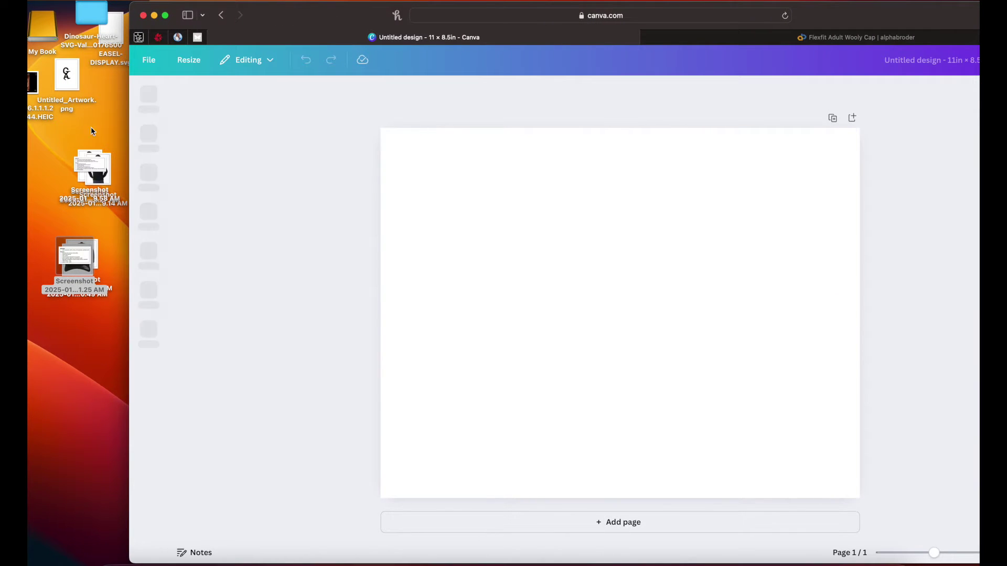
{"action": "left_click_drag", "start_coordinate": [64, 139], "coordinate": [65, 164]}
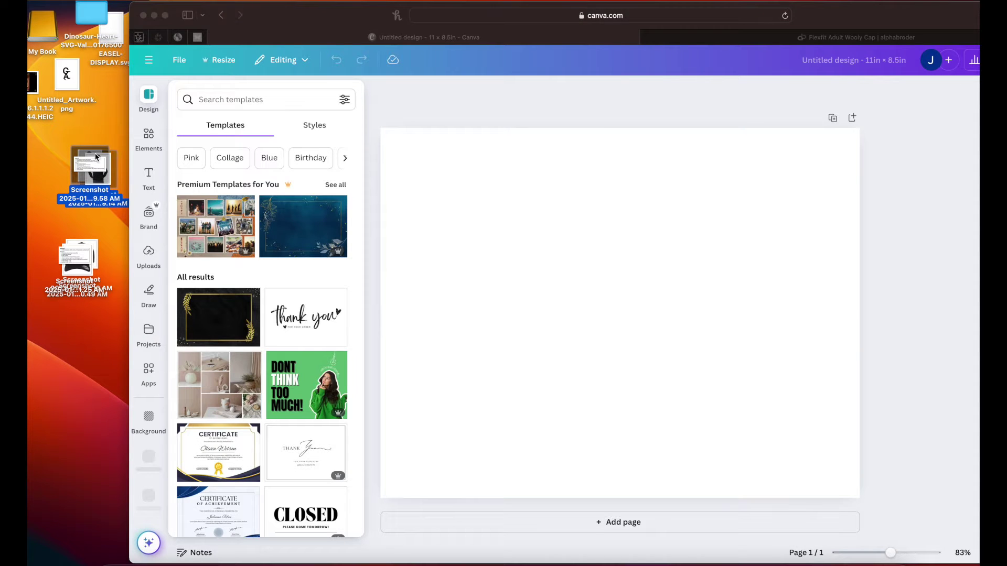
{"action": "left_click_drag", "start_coordinate": [97, 157], "coordinate": [268, 259]}
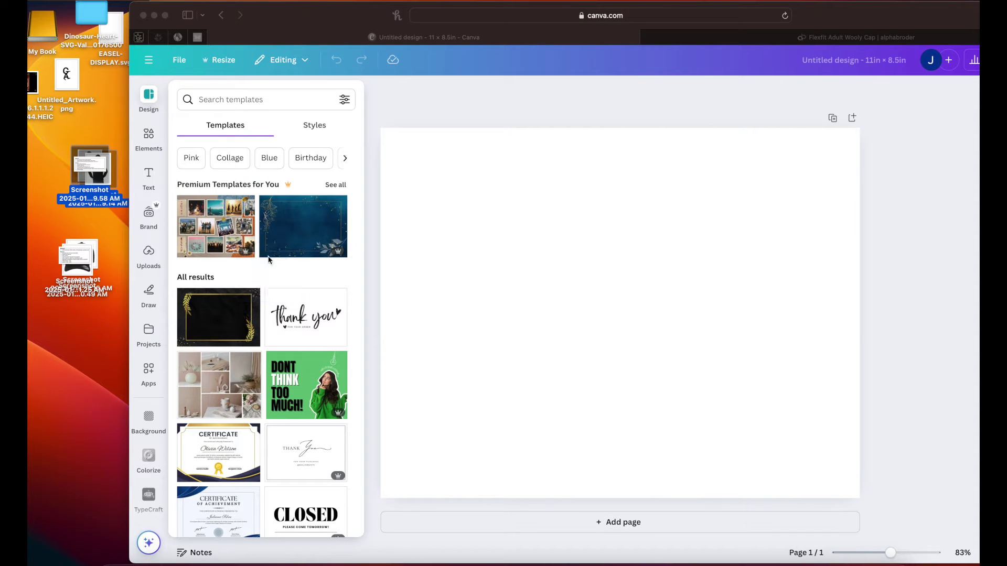
{"action": "left_click_drag", "start_coordinate": [298, 15], "coordinate": [201, 2]}
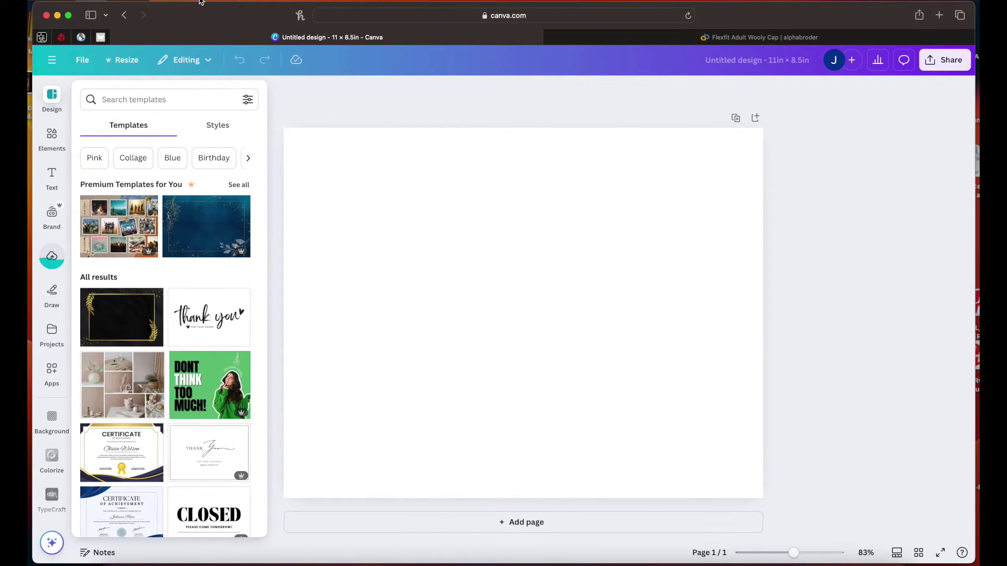
{"action": "left_click", "coordinate": [52, 256]}
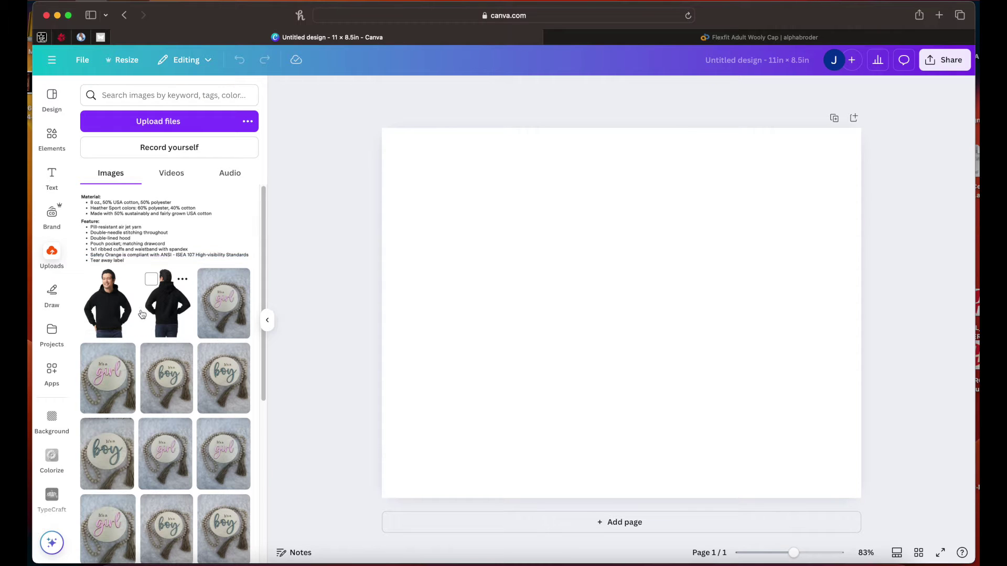
Add the hoodie front photo, back photo and details image to the page, with the details in the lower-right corner
{"action": "left_click", "coordinate": [107, 309]}
{"action": "left_click", "coordinate": [165, 228]}
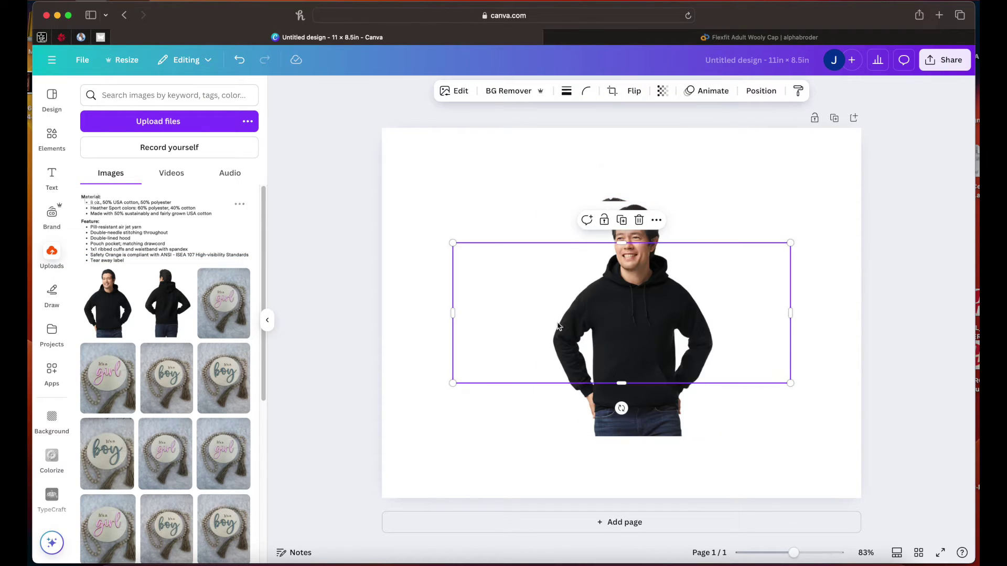
{"action": "left_click_drag", "start_coordinate": [567, 316], "coordinate": [637, 431]}
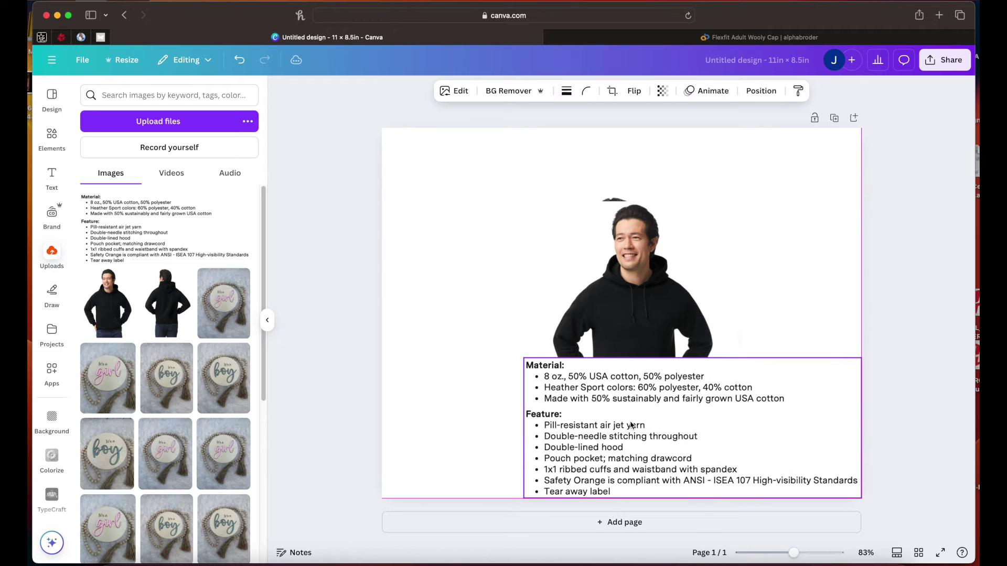
Shrink the details image in its corner and place the front and back hoodie photos side by side above it
{"action": "left_click_drag", "start_coordinate": [650, 292], "coordinate": [462, 230]}
{"action": "left_click", "coordinate": [536, 386]}
{"action": "left_click_drag", "start_coordinate": [524, 362], "coordinate": [590, 388]}
{"action": "left_click", "coordinate": [622, 316]}
{"action": "left_click_drag", "start_coordinate": [622, 316], "coordinate": [643, 262]}
Trim the facing white margins of both hoodie photos, cropping the back photo to about 3.8 in wide, and close their gap
{"action": "left_click", "coordinate": [564, 264]}
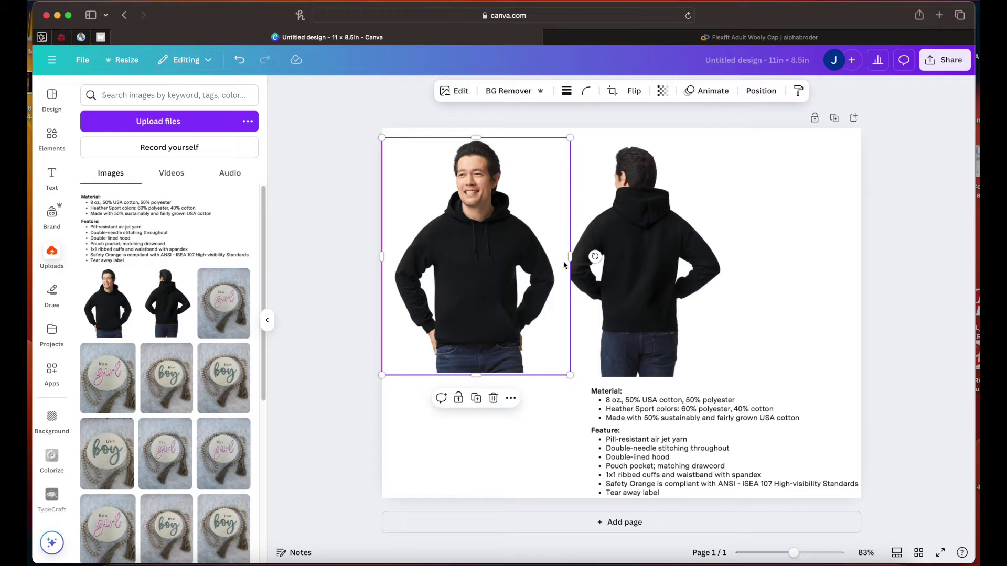
{"action": "mouse_move", "coordinate": [569, 257]}
{"action": "left_mouse_down"}
{"action": "mouse_move", "coordinate": [553, 257]}
{"action": "mouse_move", "coordinate": [563, 260]}
{"action": "left_mouse_up"}
{"action": "left_click", "coordinate": [591, 259]}
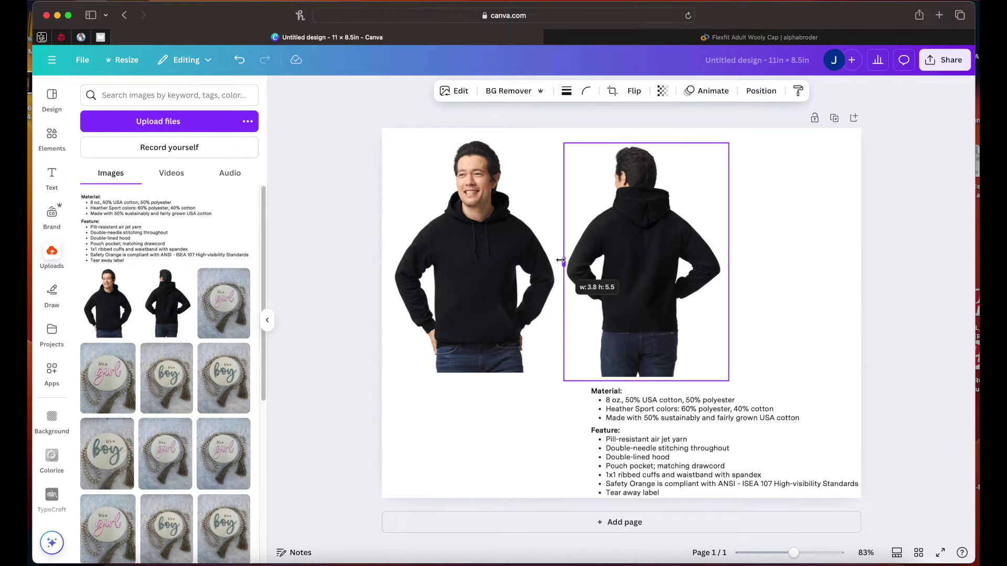
{"action": "left_click_drag", "start_coordinate": [645, 265], "coordinate": [635, 265]}
Center the two hoodie photos on the page, align their tops and scale them down together slightly
{"action": "left_click_drag", "start_coordinate": [331, 255], "coordinate": [694, 268]}
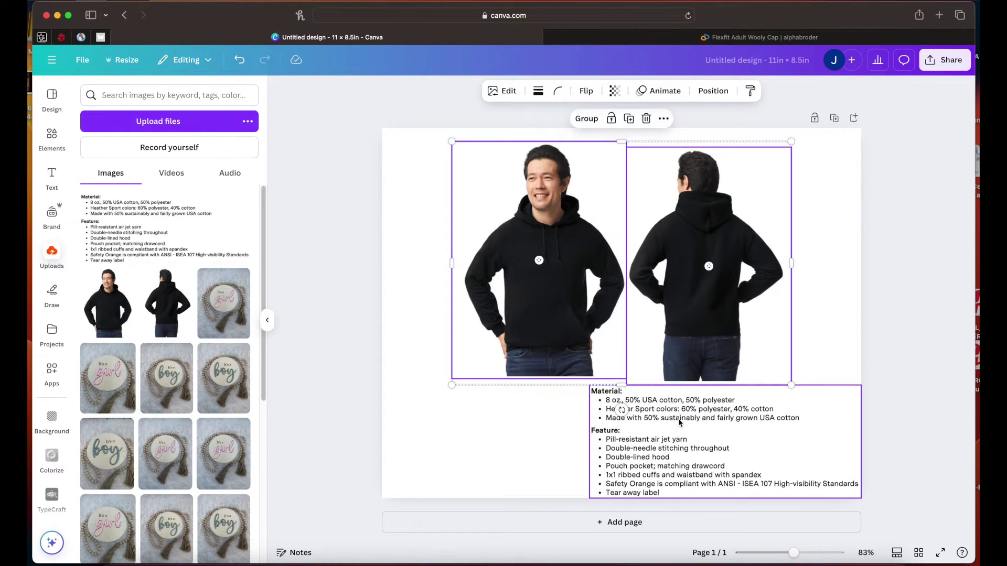
{"action": "left_click", "coordinate": [825, 227]}
{"action": "left_click", "coordinate": [709, 278]}
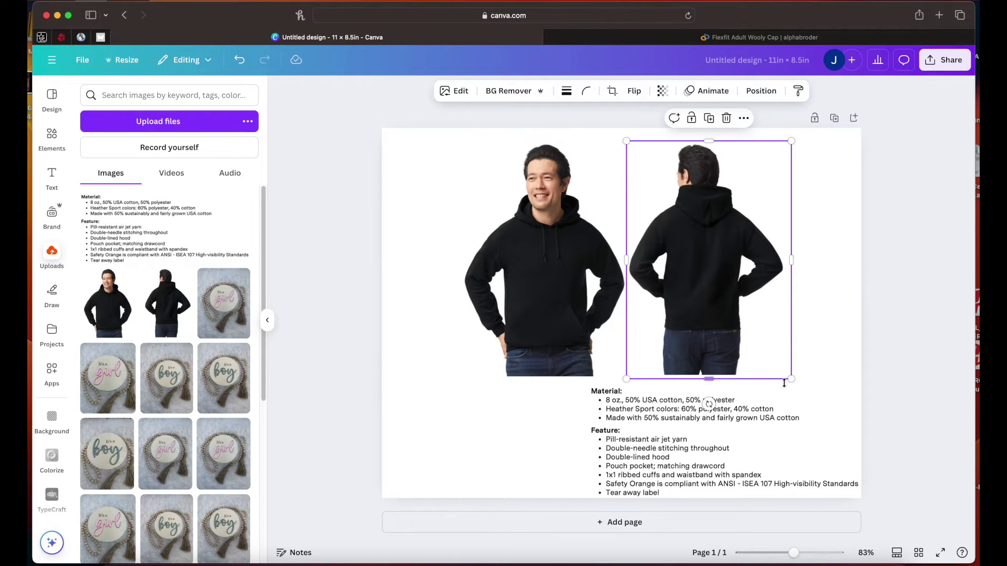
{"action": "left_click_drag", "start_coordinate": [372, 256], "coordinate": [768, 365]}
{"action": "left_click_drag", "start_coordinate": [722, 317], "coordinate": [727, 334]}
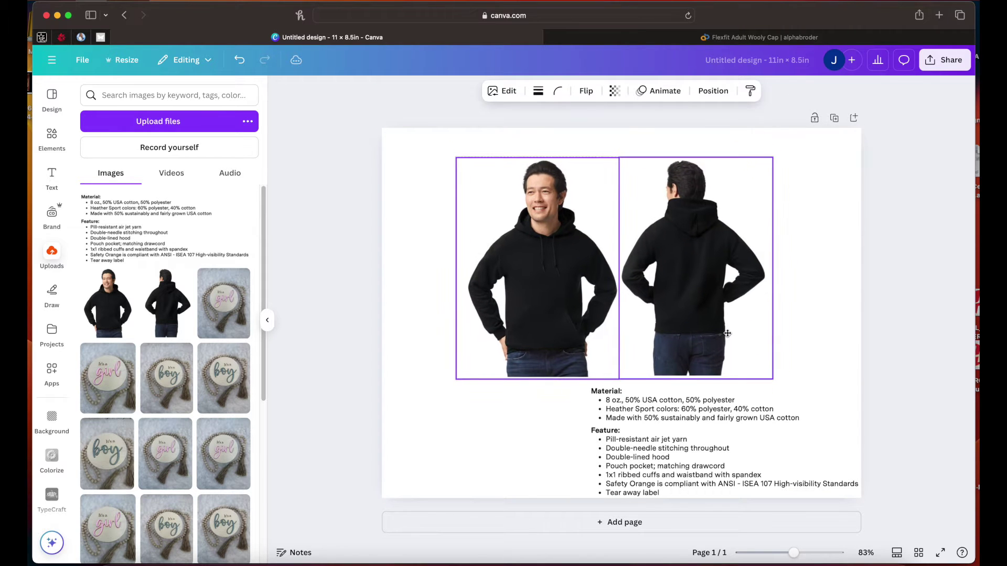
Add a subheading text box to the page and enter "Gildan" as its text
{"action": "left_click", "coordinate": [683, 418]}
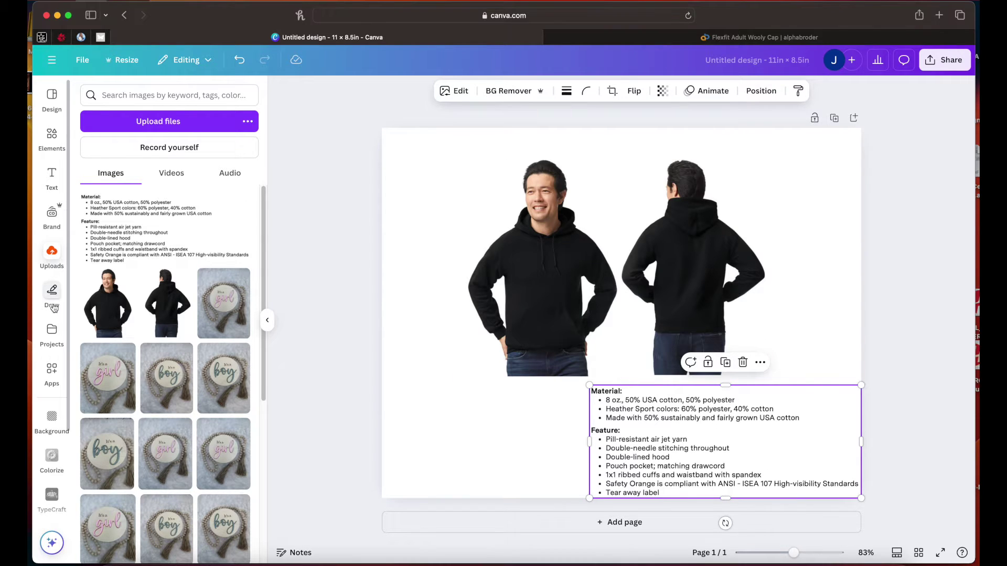
{"action": "left_click", "coordinate": [47, 184]}
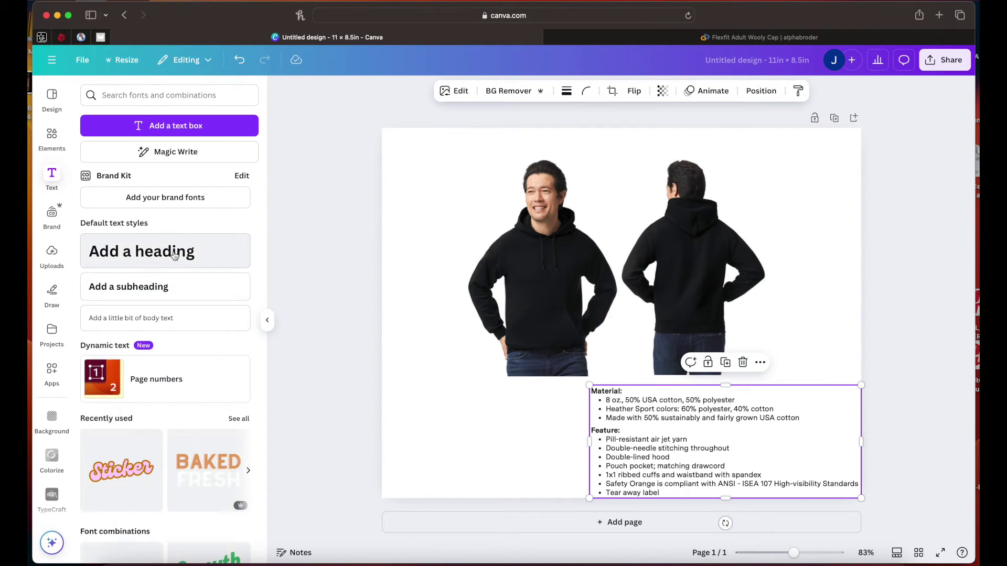
{"action": "left_click", "coordinate": [171, 284]}
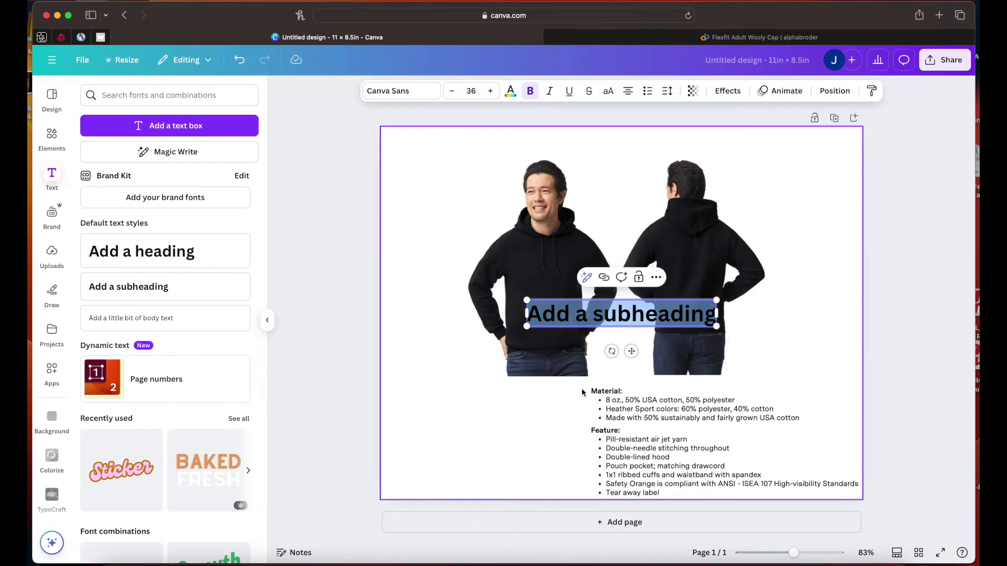
{"action": "type", "text": "Gildan"}
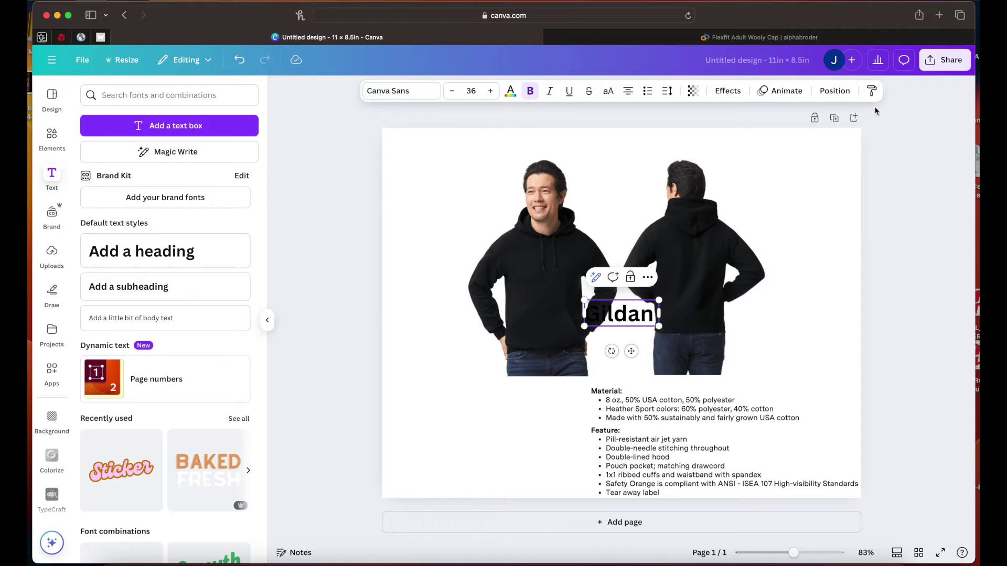
Check the hoodie's product name on its alphabroder page and complete the Canva subheading as "Gildan Heavy Blend Sweatshirt"
{"action": "left_click", "coordinate": [795, 42]}
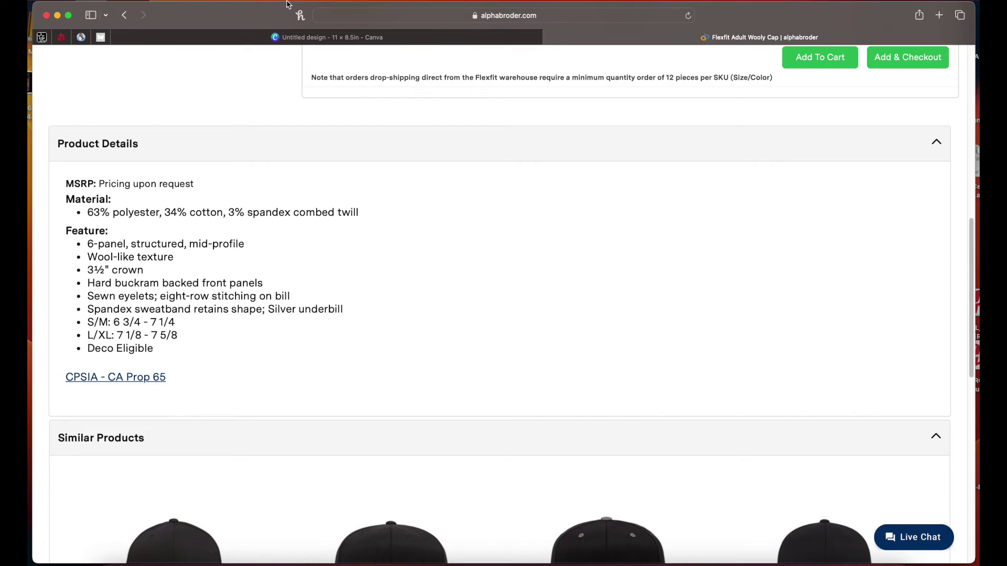
{"action": "left_click", "coordinate": [125, 16]}
{"action": "left_click", "coordinate": [125, 17]}
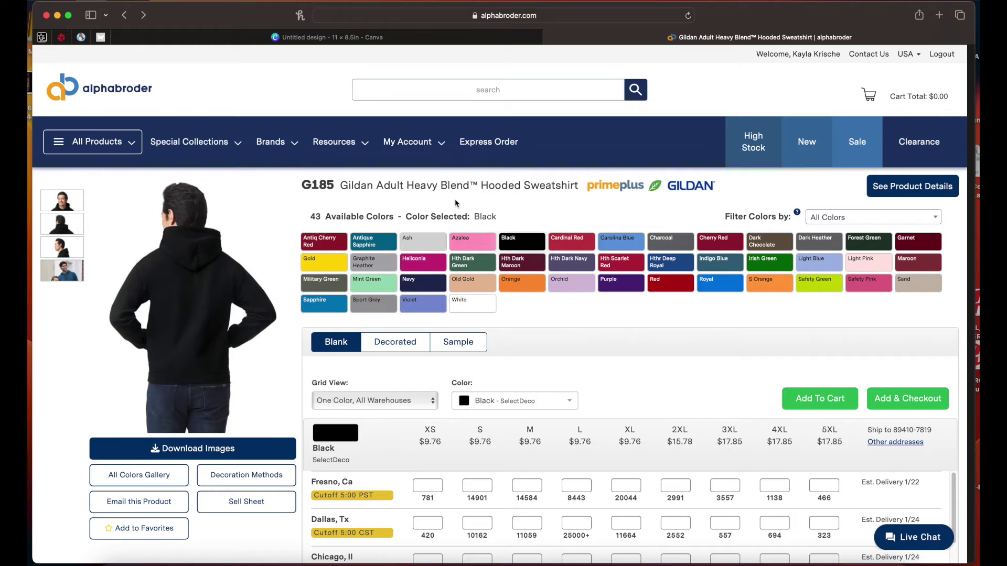
{"action": "left_click", "coordinate": [449, 37]}
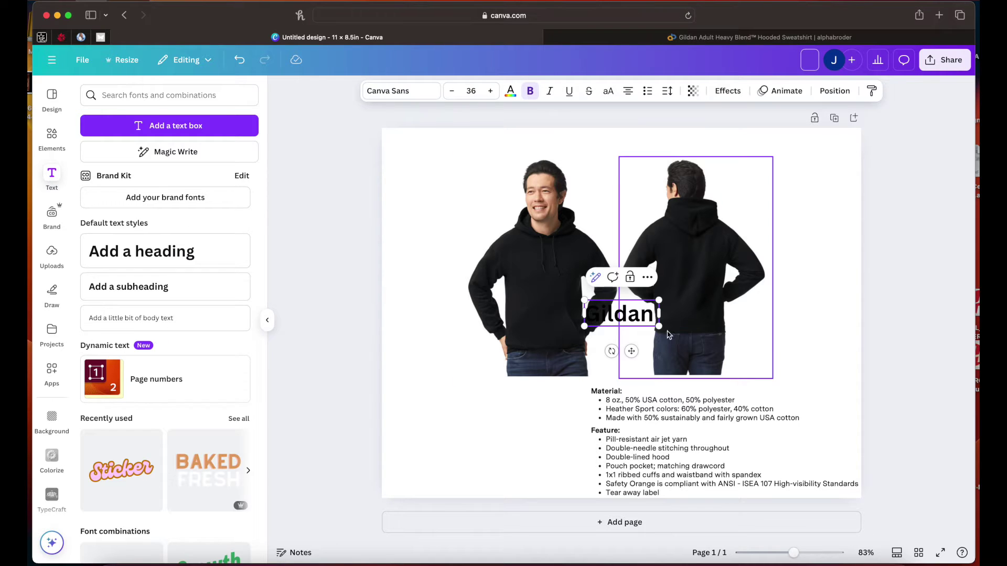
{"action": "type", "text": "H"}
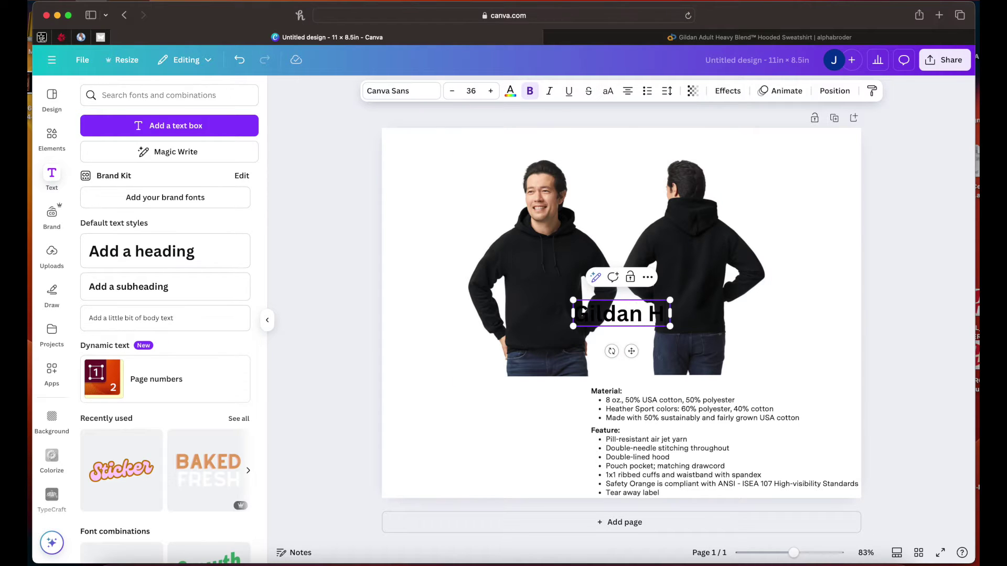
{"action": "type", "text": "eavy Blend Sweatshirt"}
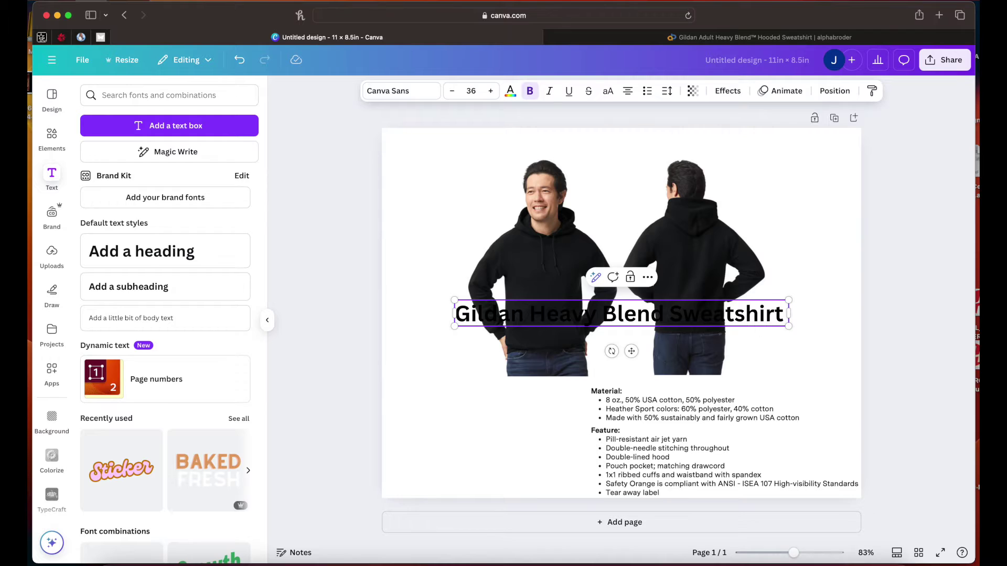
Place the title at the top of the page and shift both hoodie photos down slightly beneath it
{"action": "left_click_drag", "start_coordinate": [578, 319], "coordinate": [577, 149]}
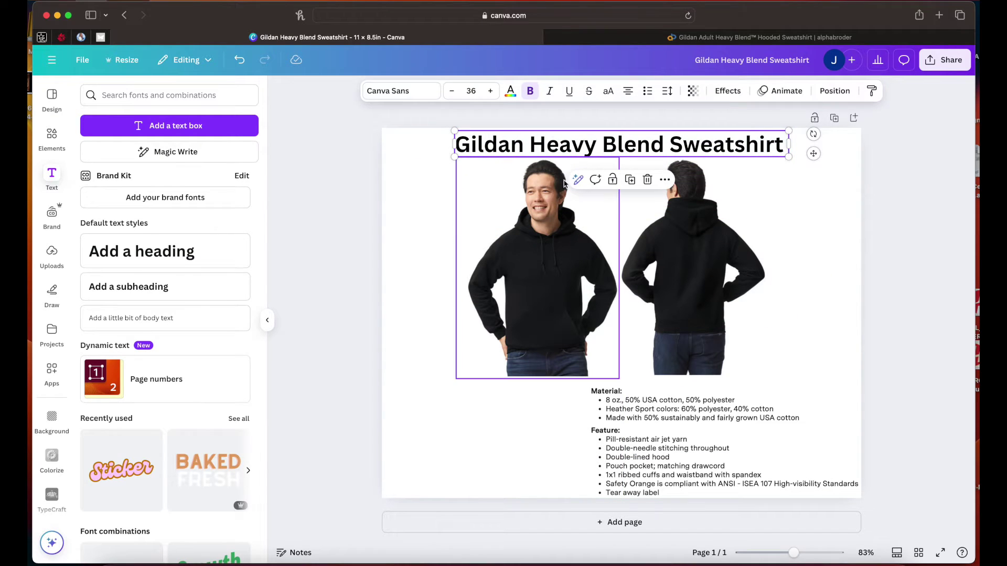
{"action": "left_click_drag", "start_coordinate": [413, 242], "coordinate": [708, 249]}
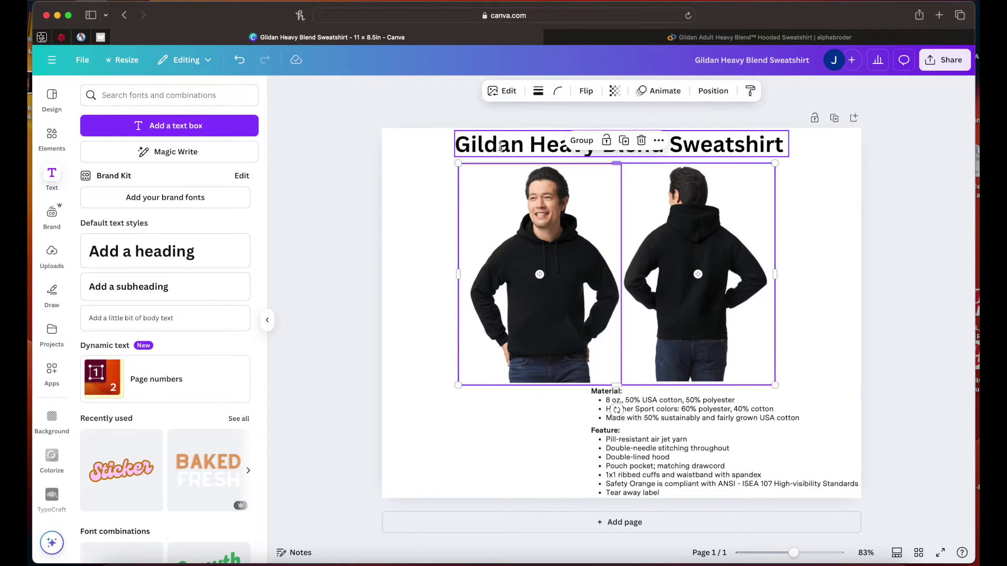
{"action": "left_click", "coordinate": [454, 152]}
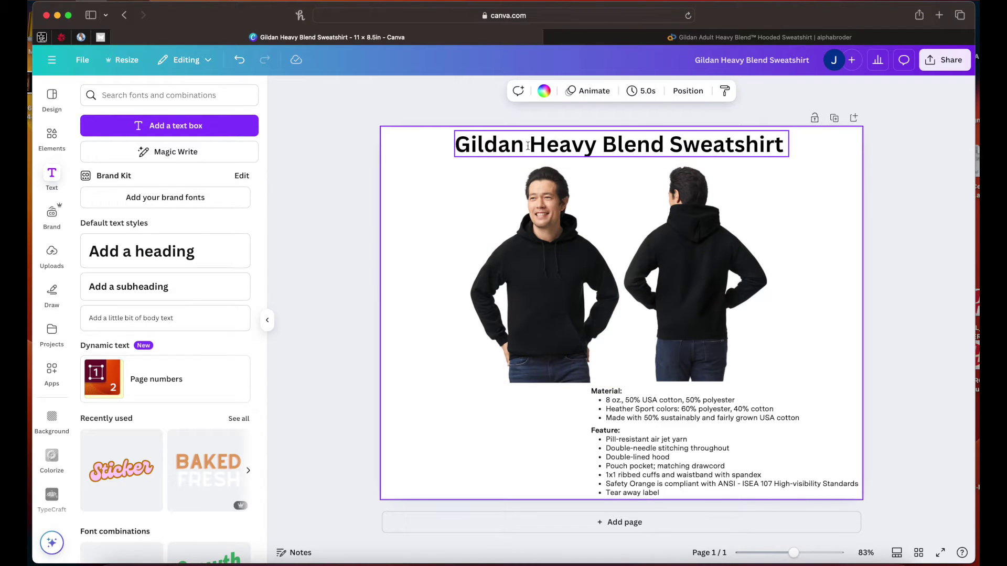
Duplicate the title, place the copy below the front photo and select its text for replacement
{"action": "left_click", "coordinate": [696, 146]}
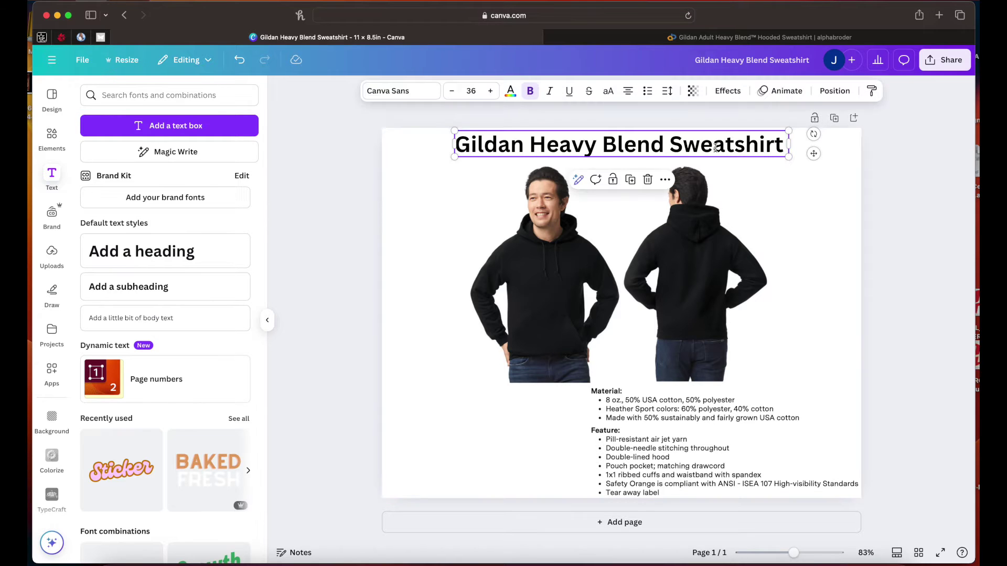
{"action": "left_click", "coordinate": [632, 181]}
{"action": "left_click_drag", "start_coordinate": [632, 151], "coordinate": [567, 430]}
{"action": "double_click", "coordinate": [568, 431]}
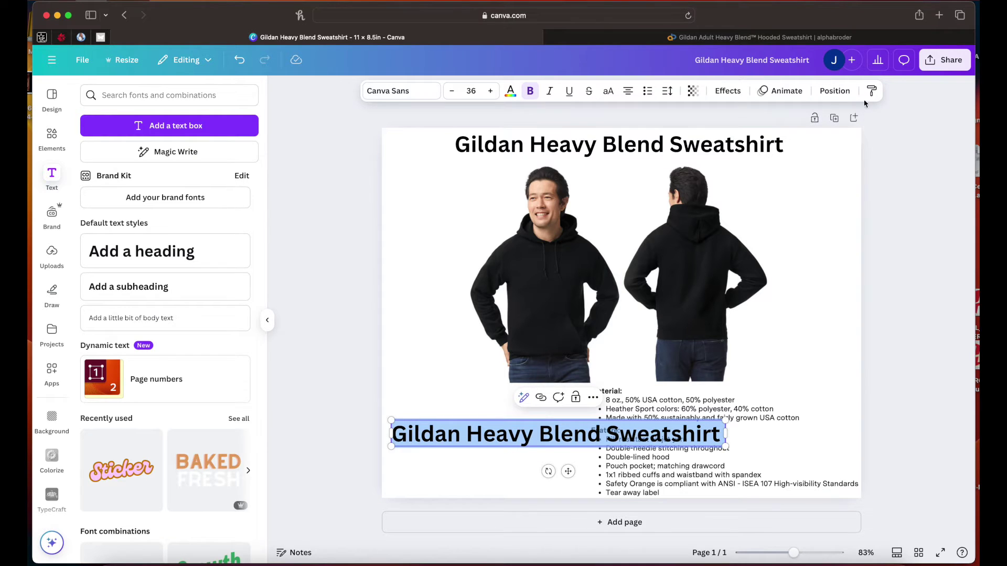
Switch to alphabroder and examine the black Gildan hoodie's prices by size, particularly XL, 2XL and 3XL
{"action": "left_click", "coordinate": [853, 45]}
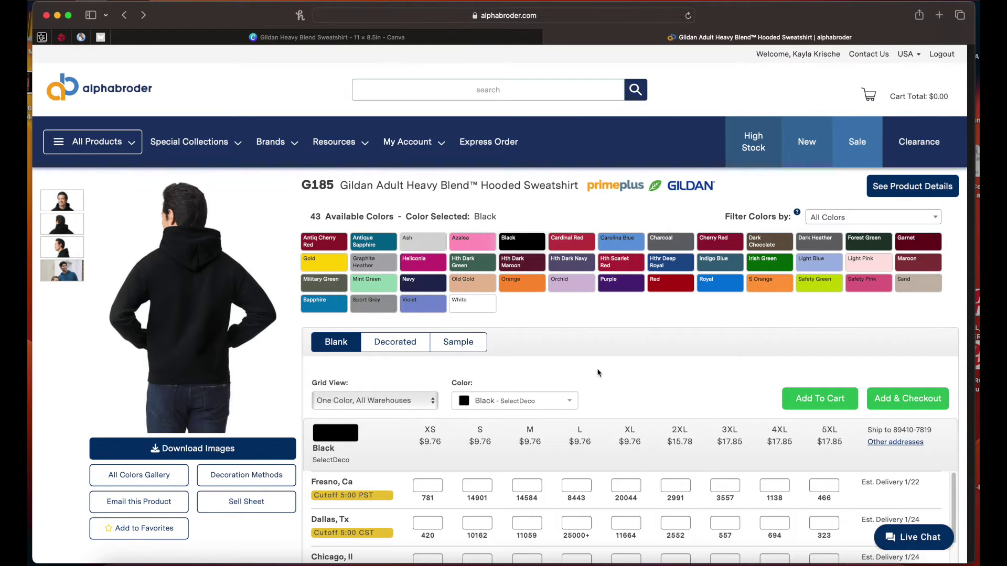
{"action": "scroll", "coordinate": [599, 374], "scroll_direction": "down", "scroll_amount": 2}
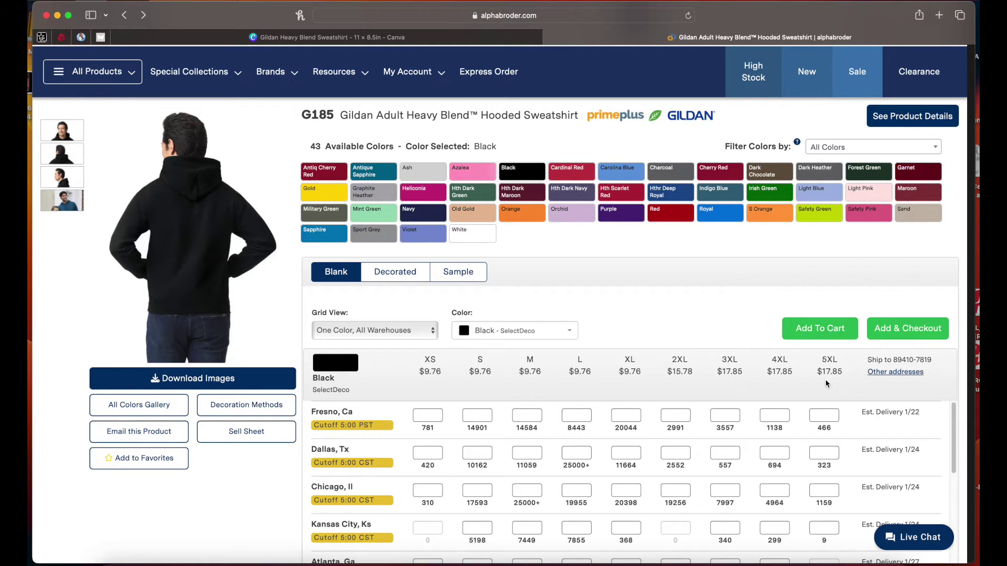
{"action": "double_click", "coordinate": [679, 362]}
{"action": "left_click", "coordinate": [704, 383]}
{"action": "double_click", "coordinate": [629, 371]}
{"action": "left_click", "coordinate": [718, 370]}
{"action": "double_click", "coordinate": [719, 369]}
{"action": "left_click", "coordinate": [664, 372]}
{"action": "left_click_drag", "start_coordinate": [624, 371], "coordinate": [644, 370]}
{"action": "left_click_drag", "start_coordinate": [619, 371], "coordinate": [641, 372]}
{"action": "mouse_move", "coordinate": [209, 37]}
{"action": "mouse_move", "coordinate": [183, 219]}
{"action": "left_click", "coordinate": [651, 372]}
{"action": "mouse_move", "coordinate": [180, 287]}
Back in Canva, replace the copied title's text with "$35/Sweater" and place it to the left of the details image
{"action": "left_click", "coordinate": [497, 36]}
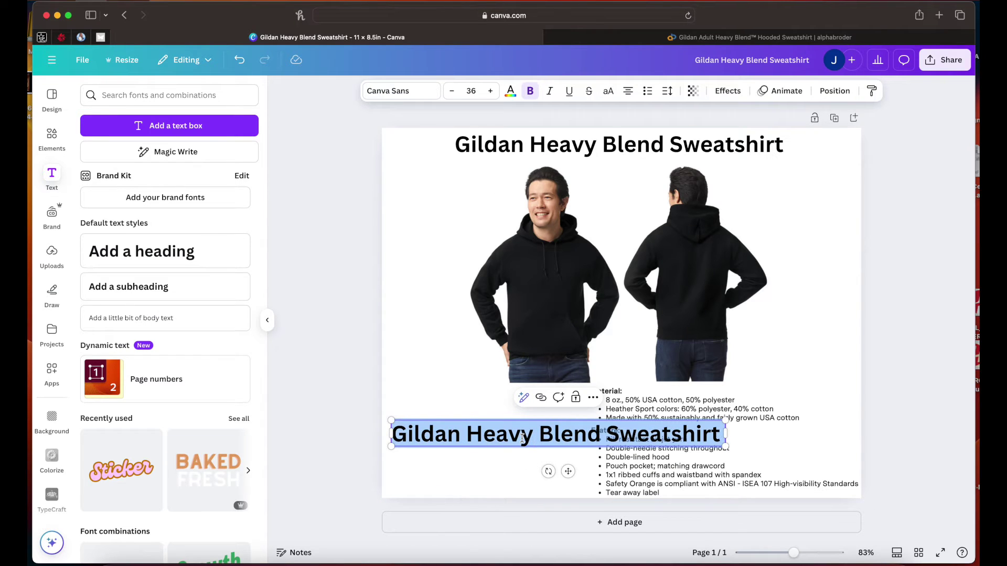
{"action": "type", "text": "$35/"}
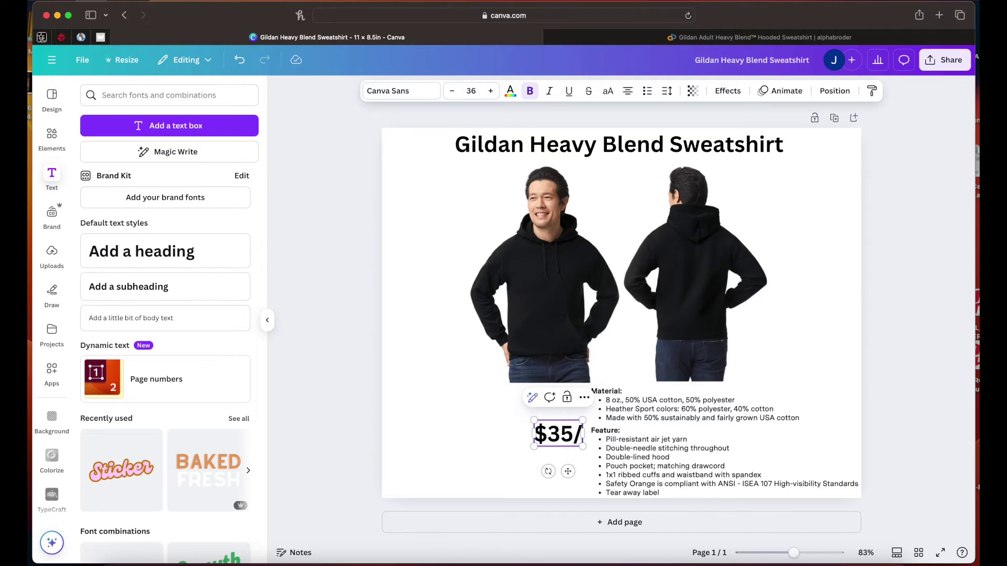
{"action": "type", "text": "Swetater"}
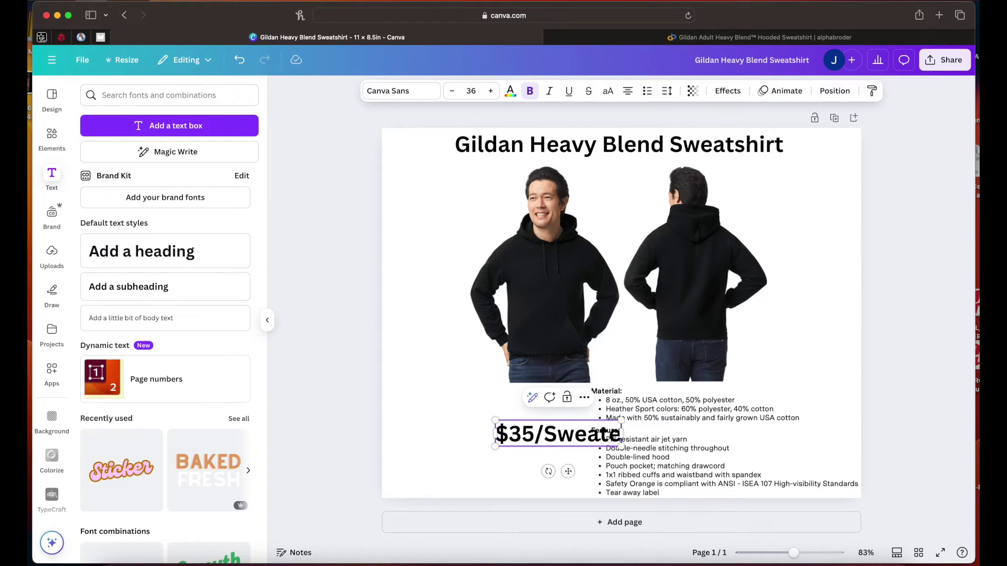
{"action": "left_click_drag", "start_coordinate": [538, 430], "coordinate": [449, 432]}
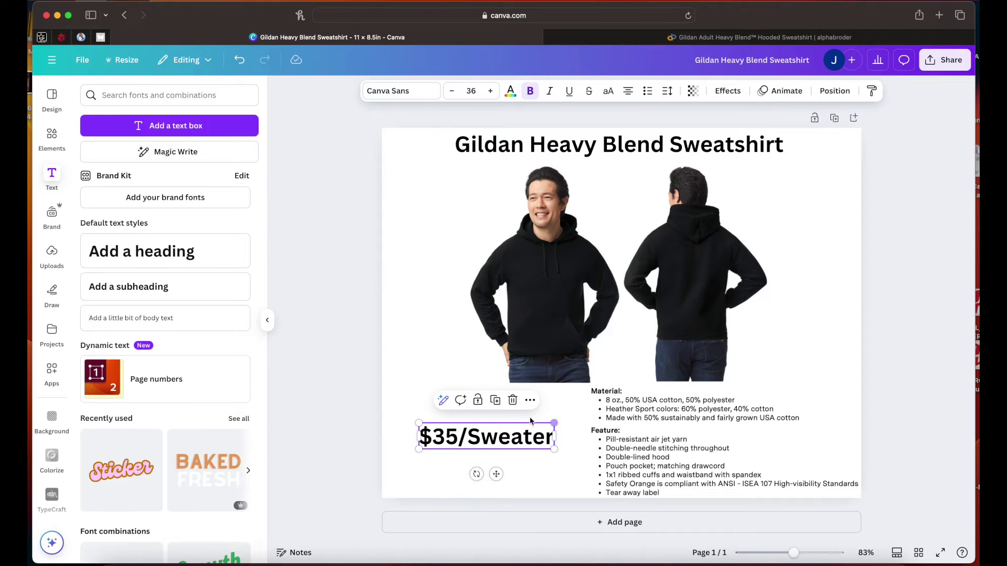
Browse alphabroder's pullover hoodies, compare their styles and starting prices, and return to the Canva design
{"action": "left_click", "coordinate": [760, 36]}
{"action": "mouse_move", "coordinate": [260, 77]}
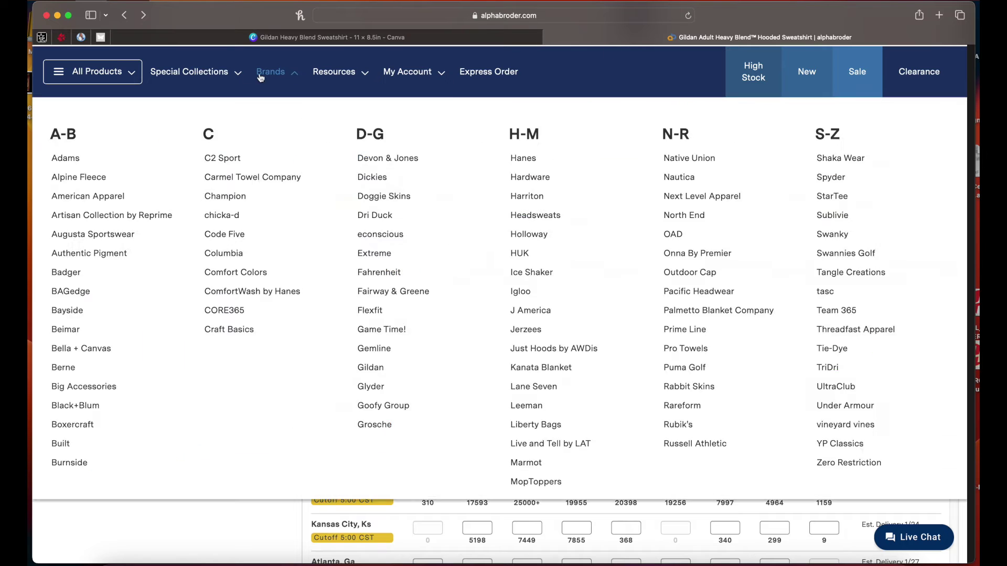
{"action": "mouse_move", "coordinate": [97, 71]}
{"action": "mouse_move", "coordinate": [134, 192]}
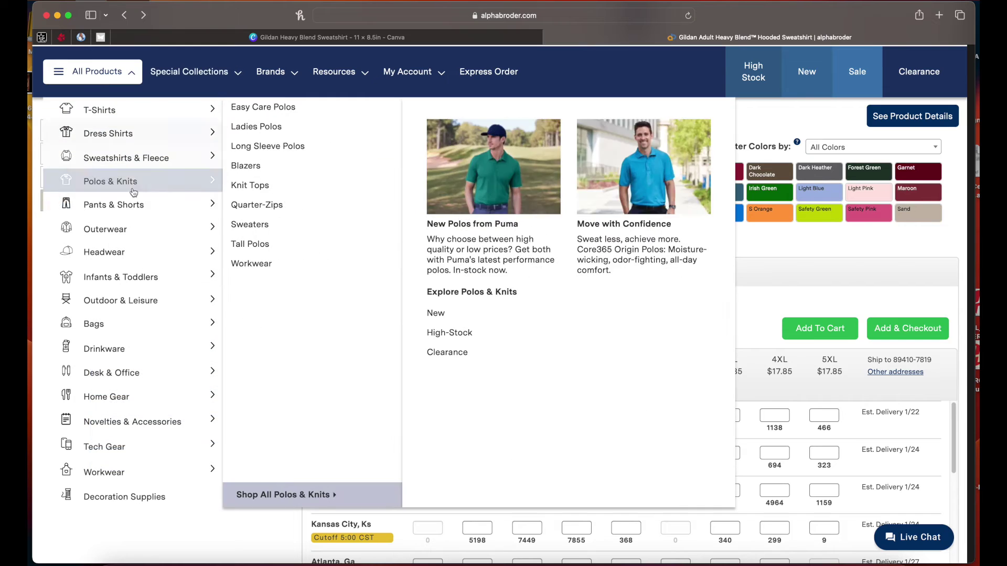
{"action": "mouse_move", "coordinate": [134, 157]}
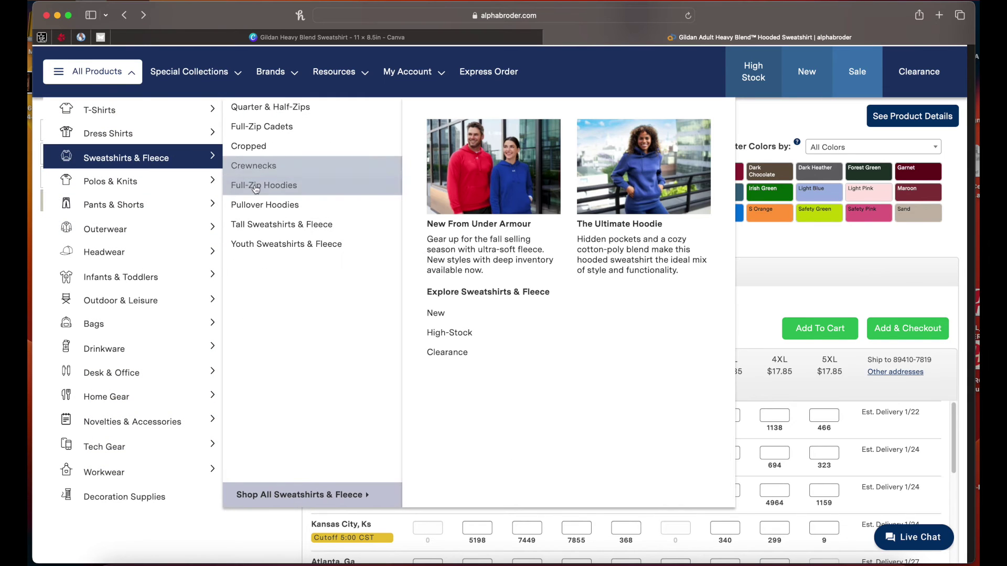
{"action": "left_click", "coordinate": [260, 205]}
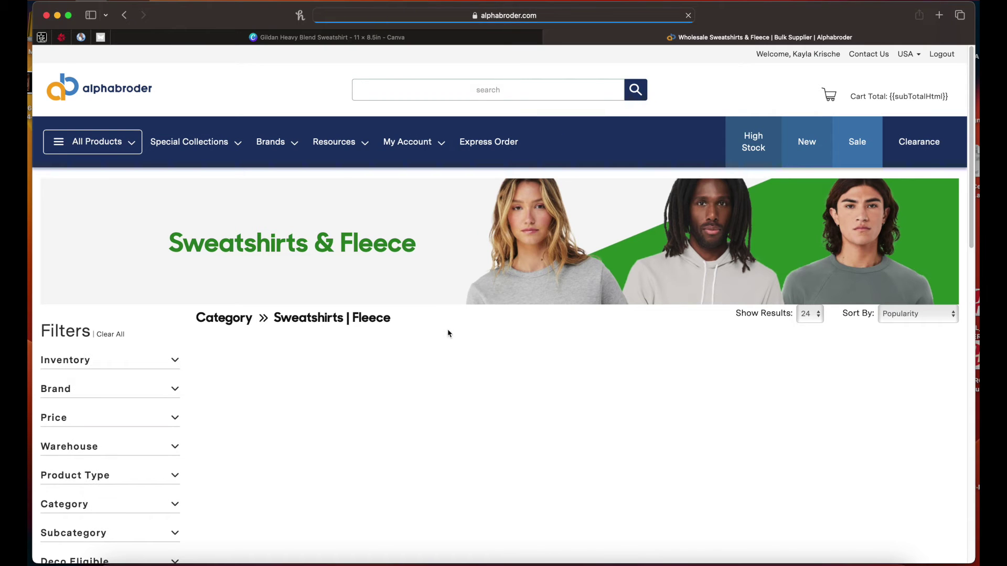
{"action": "scroll", "coordinate": [461, 336], "scroll_direction": "down", "scroll_amount": 2}
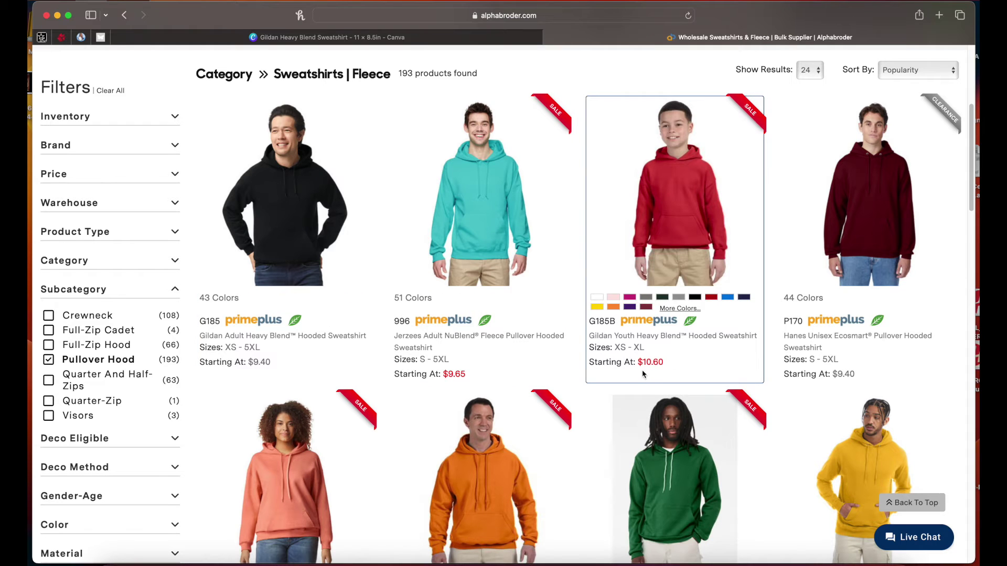
{"action": "scroll", "coordinate": [685, 405], "scroll_direction": "down", "scroll_amount": 4}
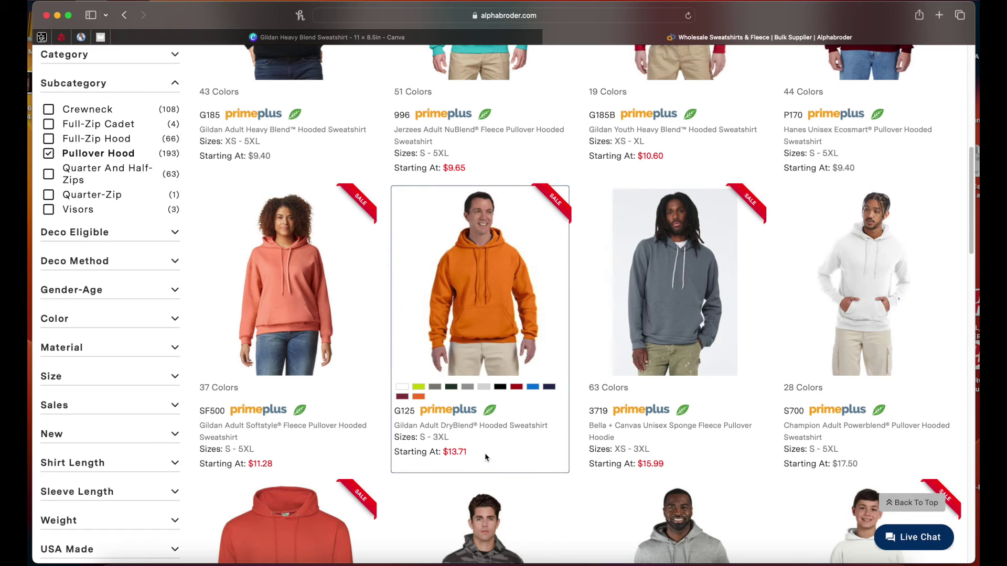
{"action": "scroll", "coordinate": [645, 428], "scroll_direction": "down", "scroll_amount": 1}
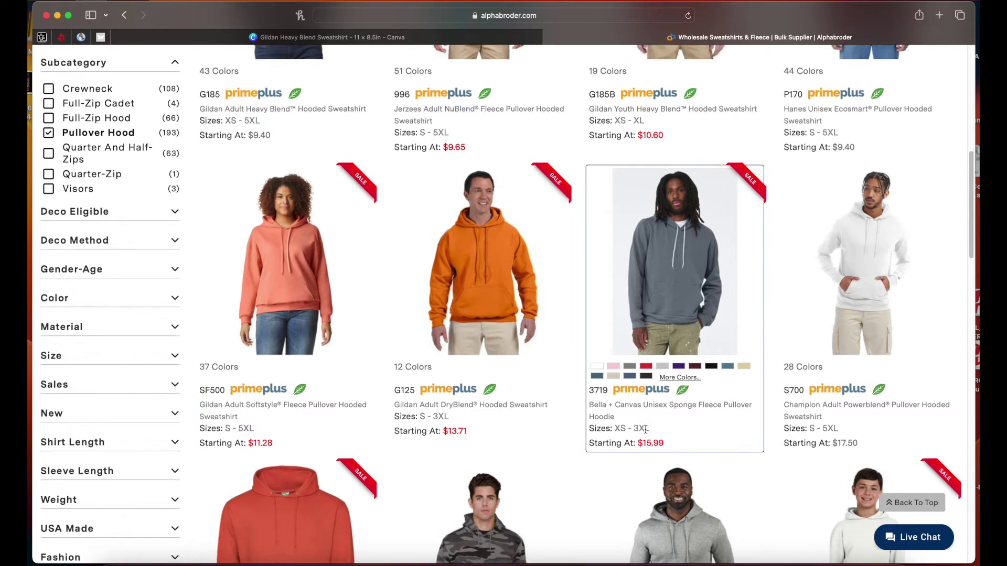
{"action": "scroll", "coordinate": [644, 428], "scroll_direction": "down", "scroll_amount": 5}
{"action": "scroll", "coordinate": [646, 431], "scroll_direction": "down", "scroll_amount": 5}
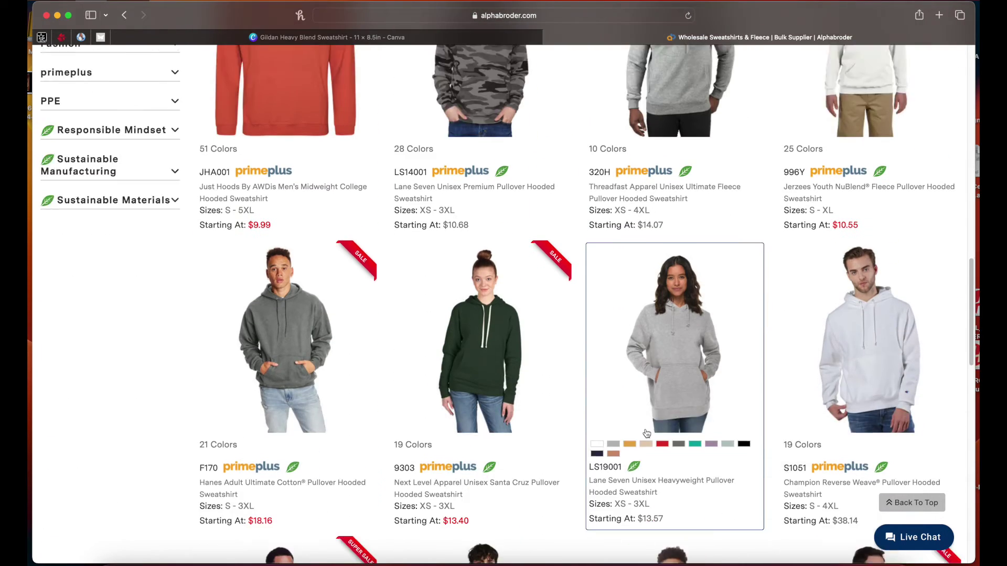
{"action": "scroll", "coordinate": [647, 434], "scroll_direction": "down", "scroll_amount": 2}
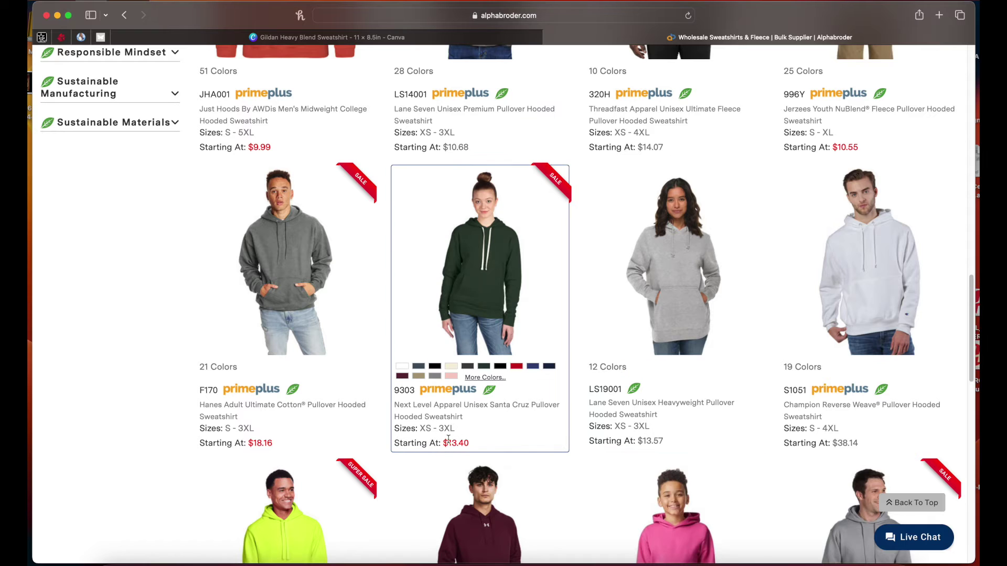
{"action": "scroll", "coordinate": [528, 428], "scroll_direction": "down", "scroll_amount": 5}
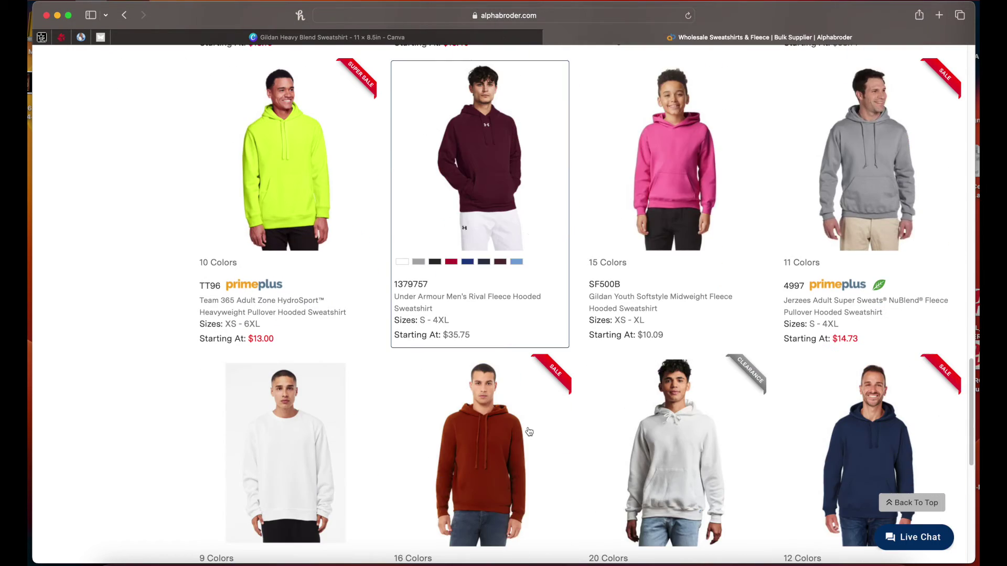
{"action": "scroll", "coordinate": [529, 431], "scroll_direction": "down", "scroll_amount": 5}
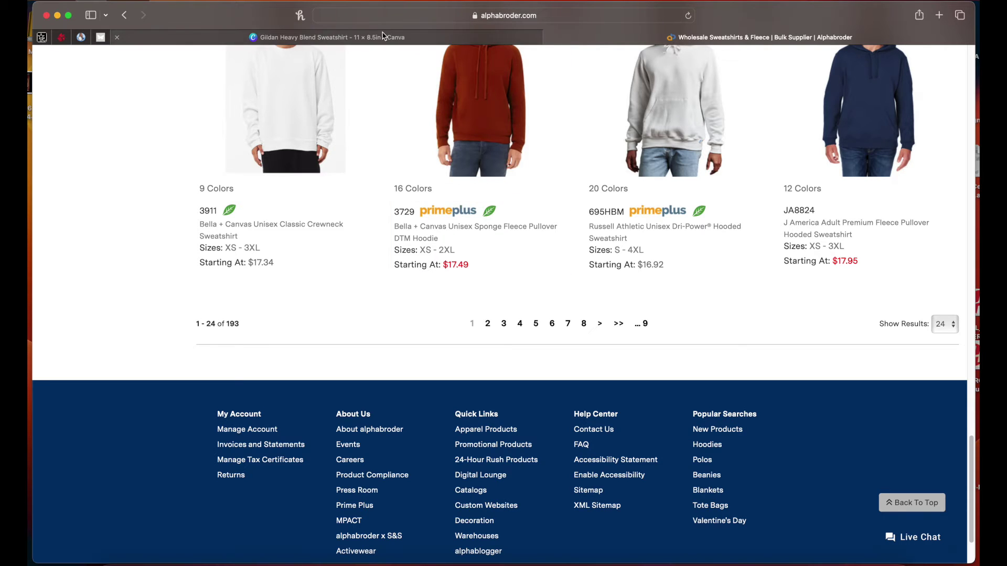
{"action": "mouse_move", "coordinate": [409, 35]}
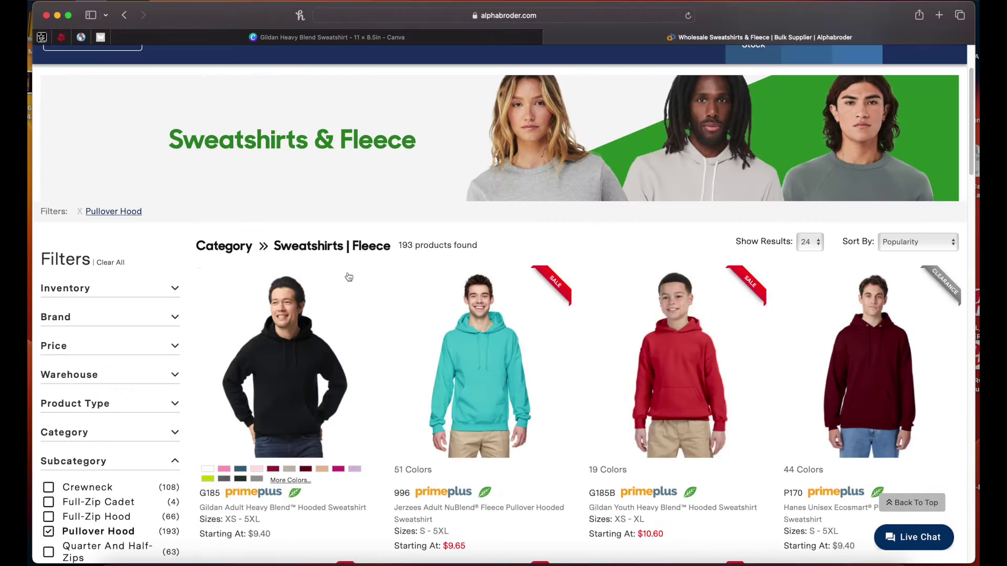
{"action": "scroll", "coordinate": [347, 272], "scroll_direction": "down", "scroll_amount": 10}
{"action": "scroll", "coordinate": [347, 272], "scroll_direction": "up", "scroll_amount": 2}
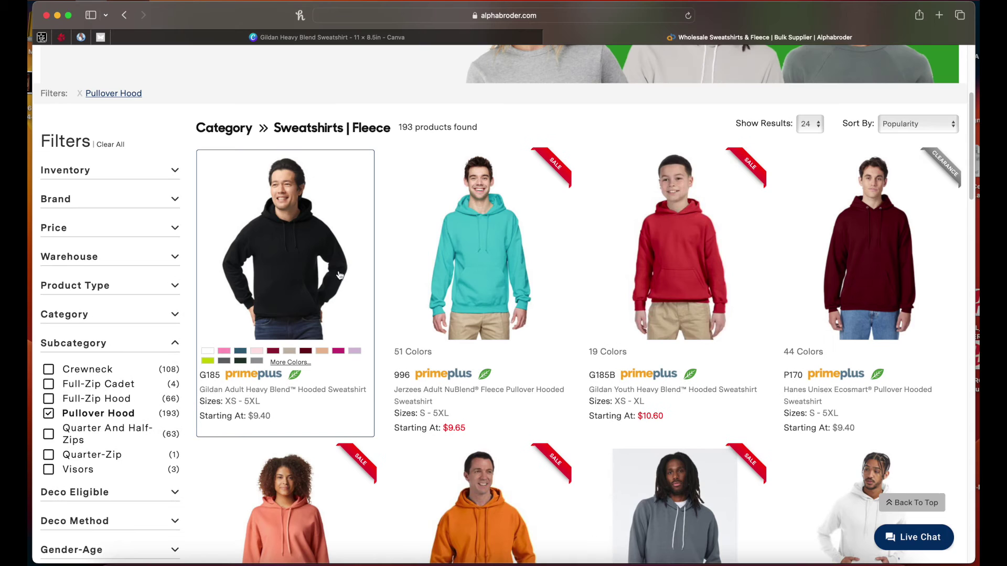
{"action": "left_click", "coordinate": [482, 39]}
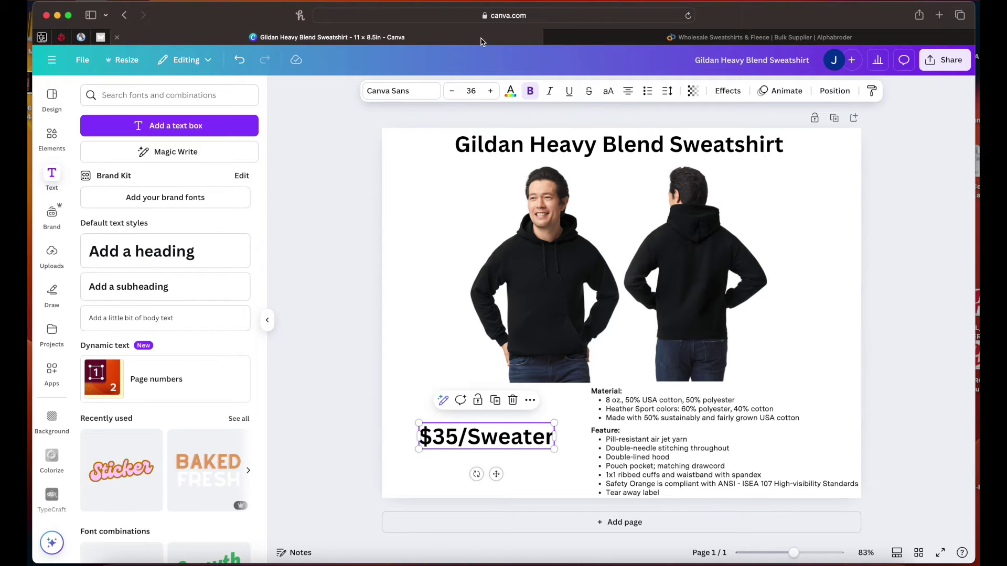
{"action": "left_click", "coordinate": [403, 438]}
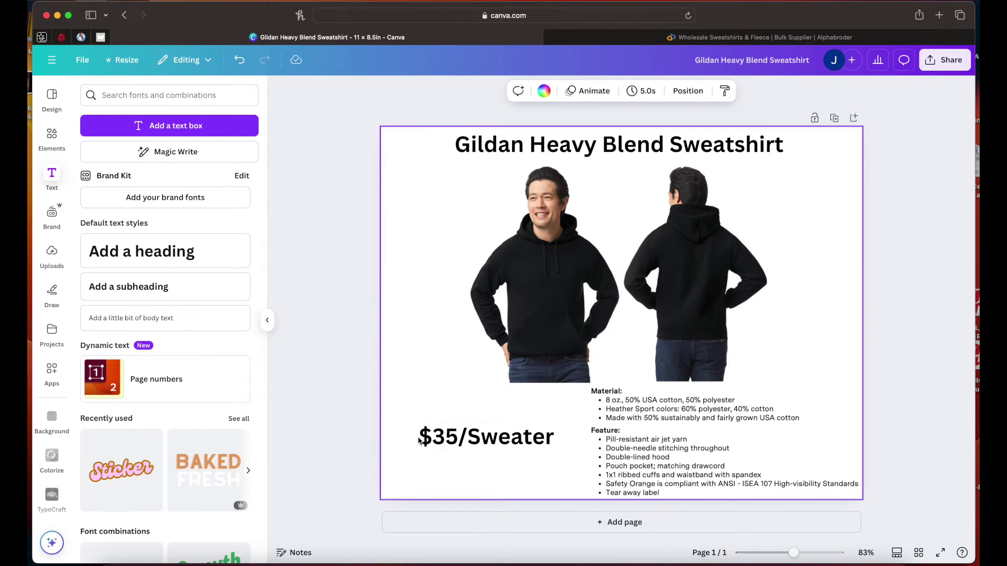
Move the "$35/Sweater" price text slightly lower beside the details image
{"action": "left_click_drag", "start_coordinate": [474, 440], "coordinate": [475, 442]}
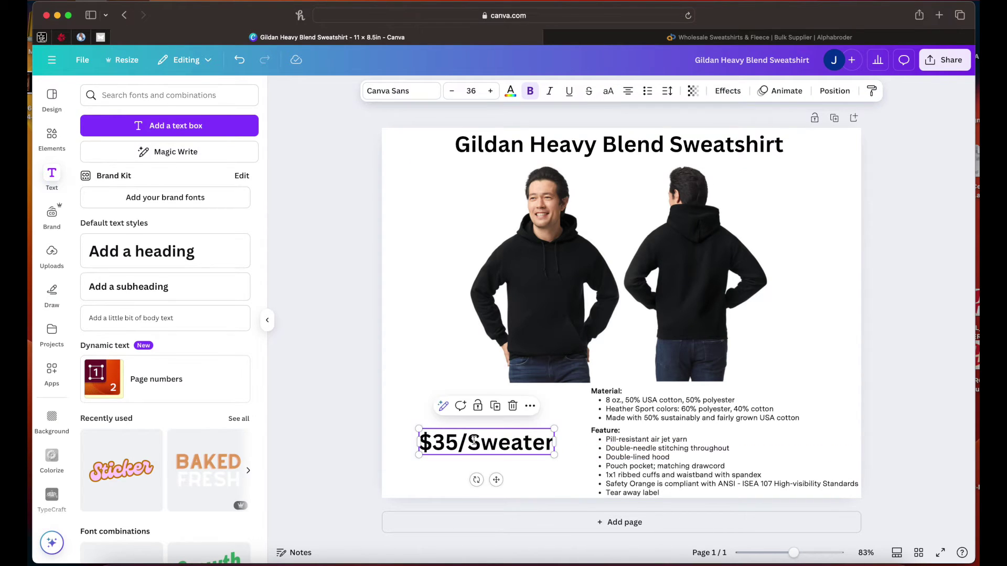
{"action": "left_click", "coordinate": [832, 347]}
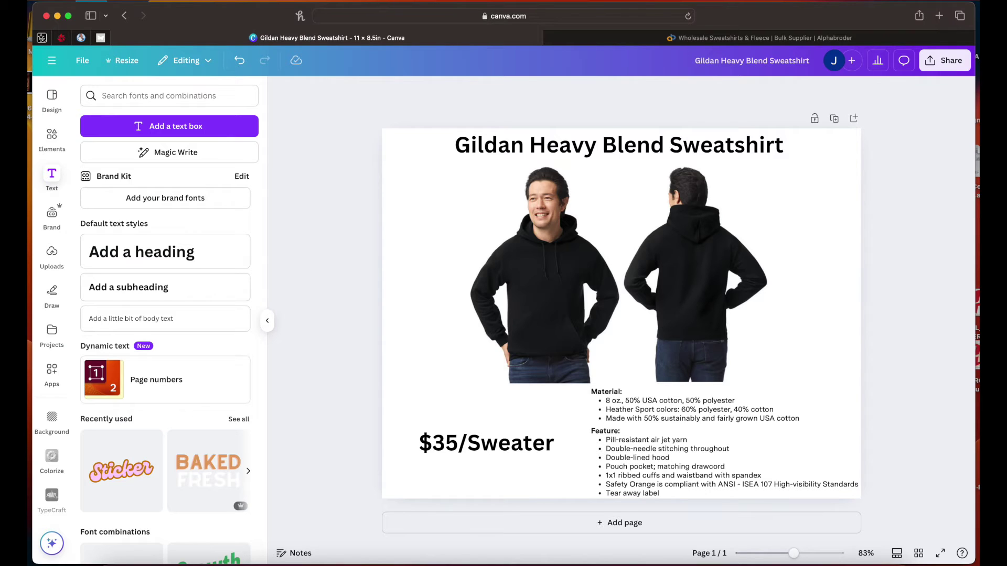
Upload the red PH logo from the desktop and add it to the page
{"action": "left_click_drag", "start_coordinate": [977, 329], "coordinate": [210, 266]}
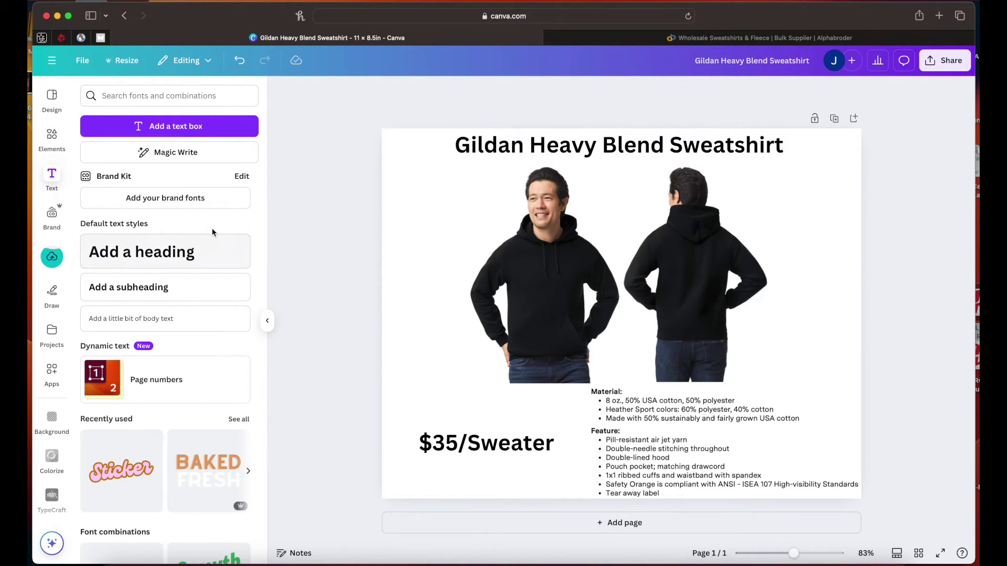
{"action": "left_click", "coordinate": [51, 256]}
{"action": "left_click", "coordinate": [110, 231]}
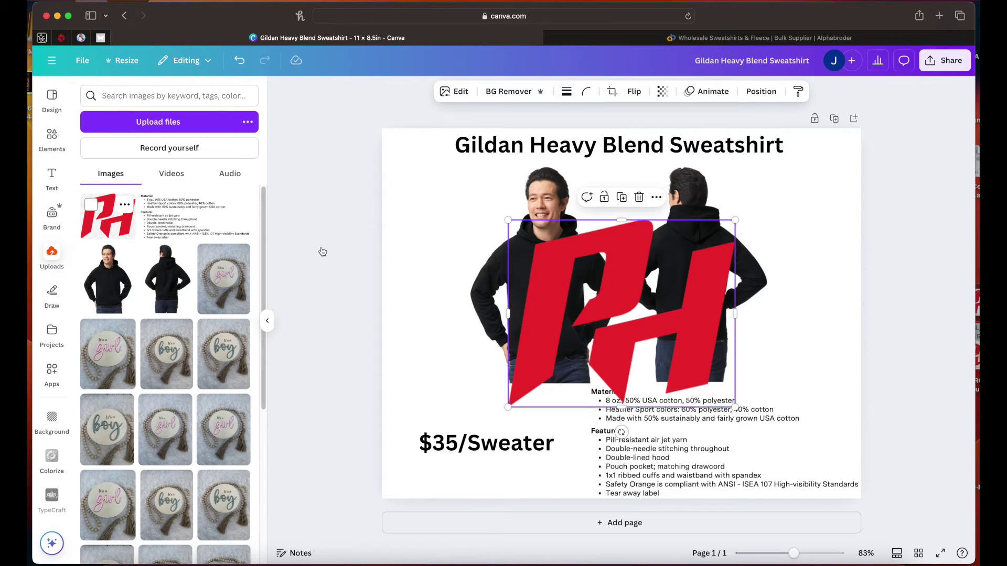
Shrink the red PH logo and position it as a small chest logo beside the drawstrings on the front hoodie photo
{"action": "left_click_drag", "start_coordinate": [735, 406], "coordinate": [566, 263]}
{"action": "left_click_drag", "start_coordinate": [794, 553], "coordinate": [814, 553]}
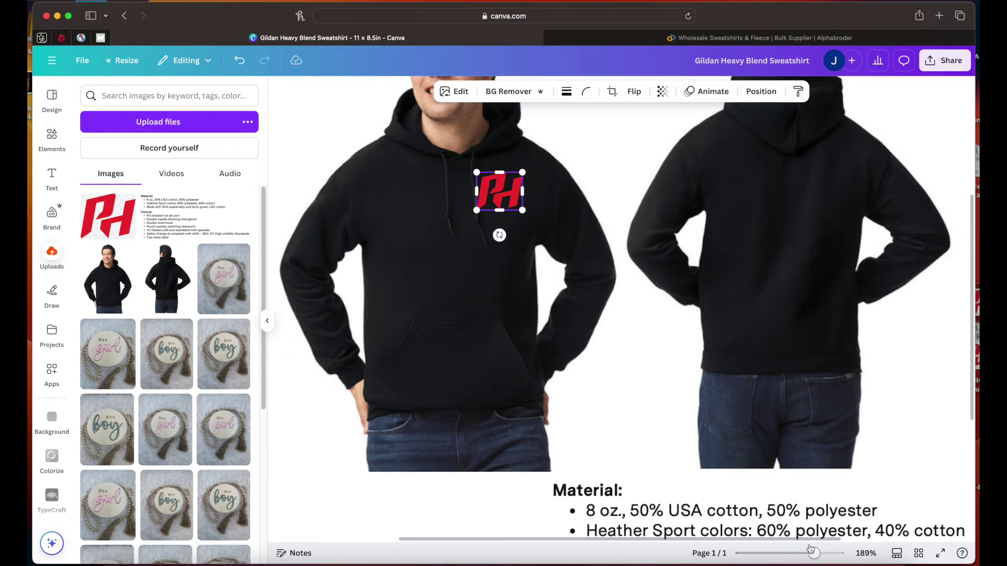
{"action": "left_click_drag", "start_coordinate": [523, 210], "coordinate": [500, 199]}
{"action": "left_click", "coordinate": [527, 249]}
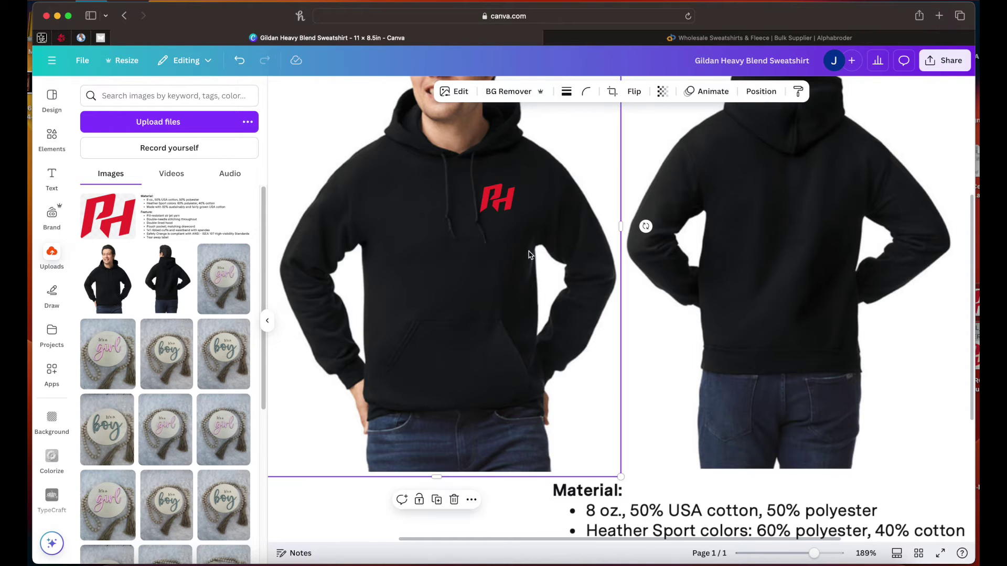
Duplicate the chest logo, place the copy on the back hoodie photo and enlarge it across the upper back
{"action": "scroll", "coordinate": [818, 402], "scroll_direction": "up", "scroll_amount": 3}
{"action": "left_click", "coordinate": [498, 300]}
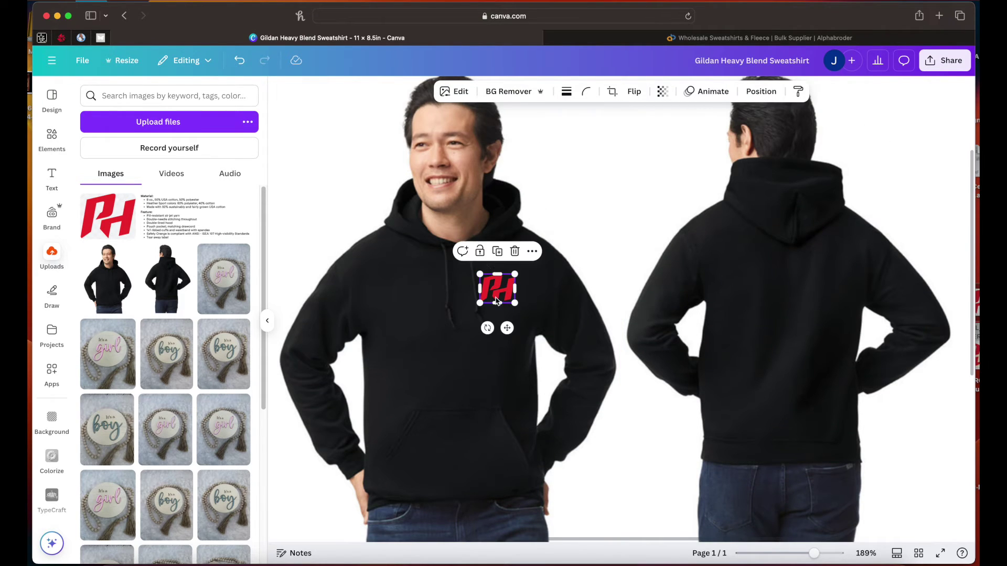
{"action": "left_click", "coordinate": [497, 252]}
{"action": "left_click_drag", "start_coordinate": [515, 297], "coordinate": [820, 340]}
{"action": "left_click_drag", "start_coordinate": [785, 289], "coordinate": [793, 297]}
{"action": "left_click_drag", "start_coordinate": [829, 341], "coordinate": [825, 308]}
{"action": "left_click", "coordinate": [600, 286]}
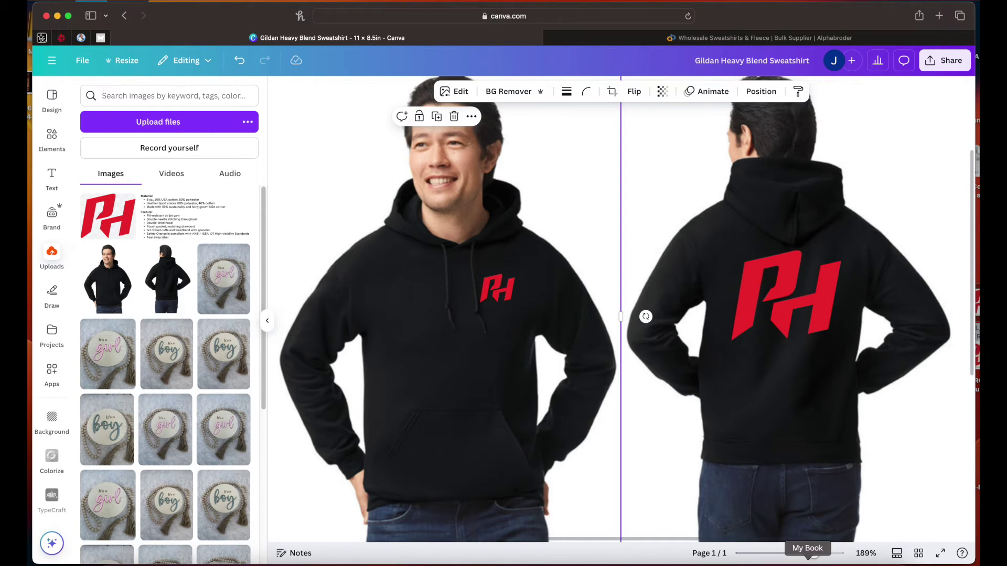
Duplicate the "$35/Sweater" text and place the copy directly below the original
{"action": "left_click_drag", "start_coordinate": [808, 560], "coordinate": [797, 556]}
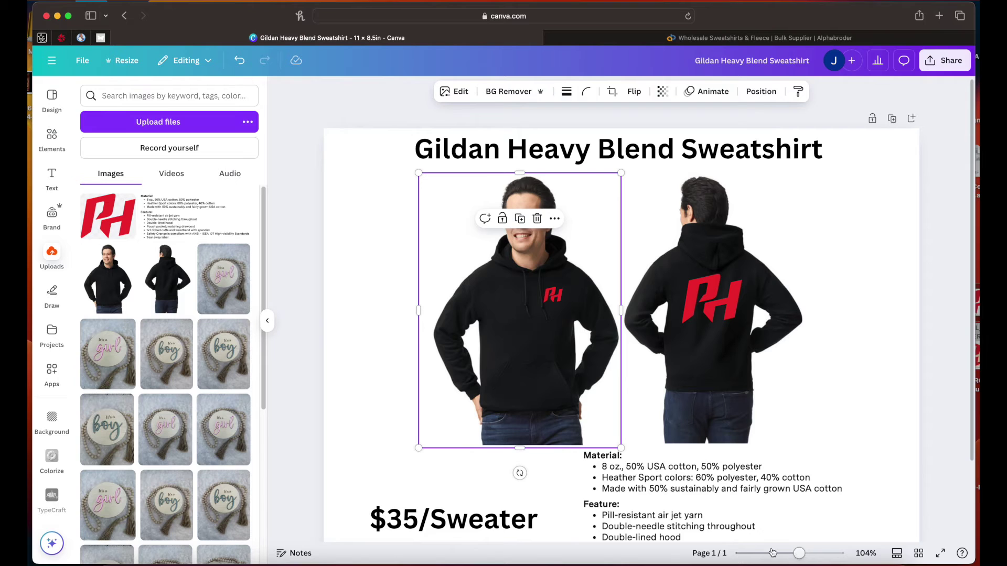
{"action": "left_click", "coordinate": [780, 554]}
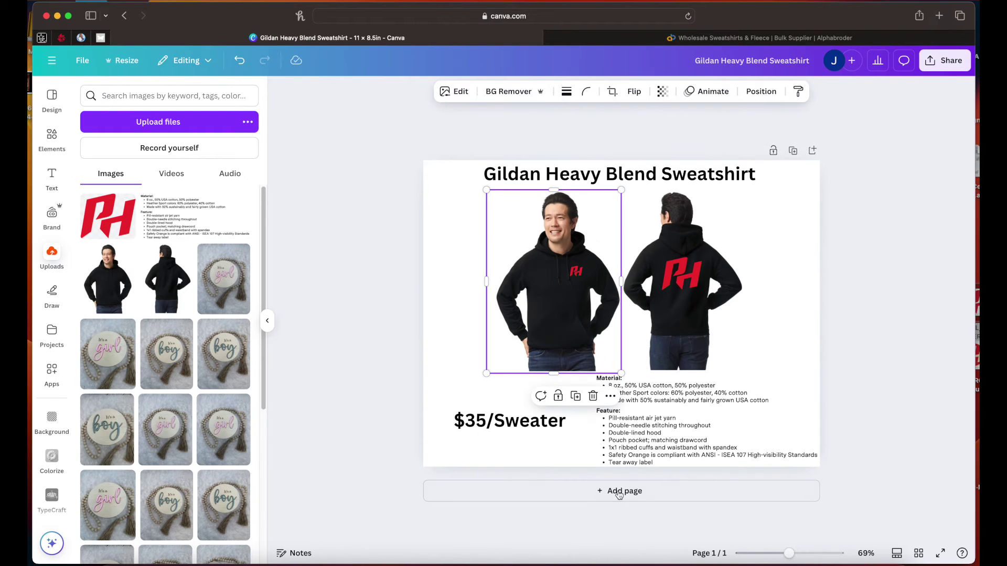
{"action": "left_click", "coordinate": [503, 475]}
{"action": "left_click", "coordinate": [512, 429]}
{"action": "left_click", "coordinate": [565, 422]}
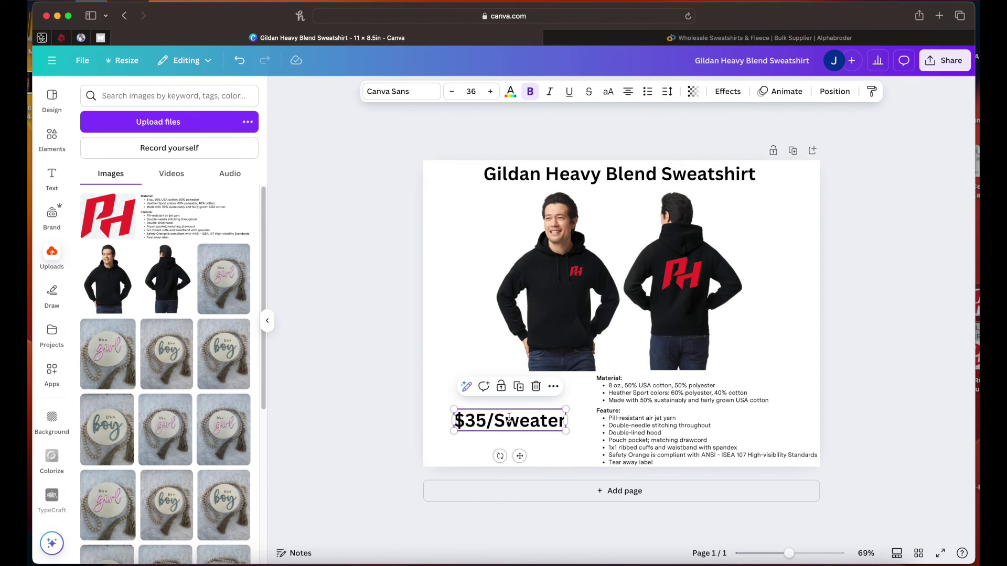
{"action": "key", "text": "super+d"}
{"action": "left_click_drag", "start_coordinate": [531, 425], "coordinate": [531, 443]}
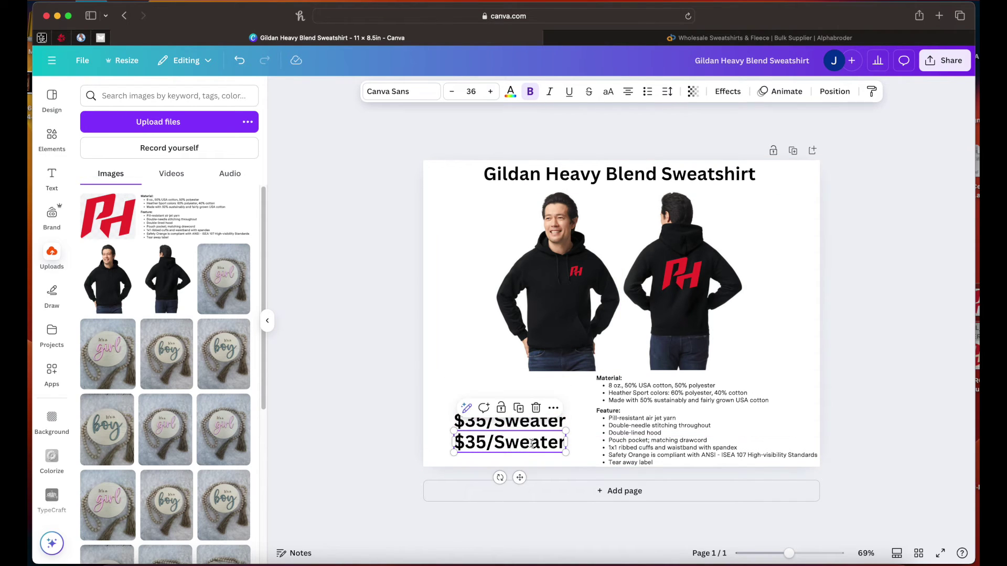
Replace the copied price text with "Note: This is simply a digital mockup. Size/location of logo is not to scale."
{"action": "double_click", "coordinate": [539, 452]}
{"action": "key", "text": "BackSpace"}
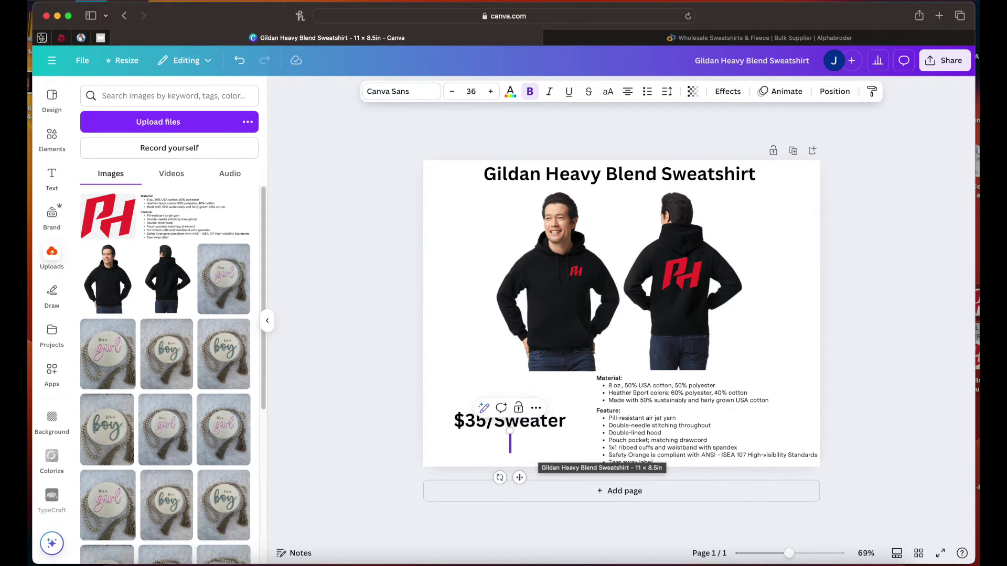
{"action": "type", "text": "Note"}
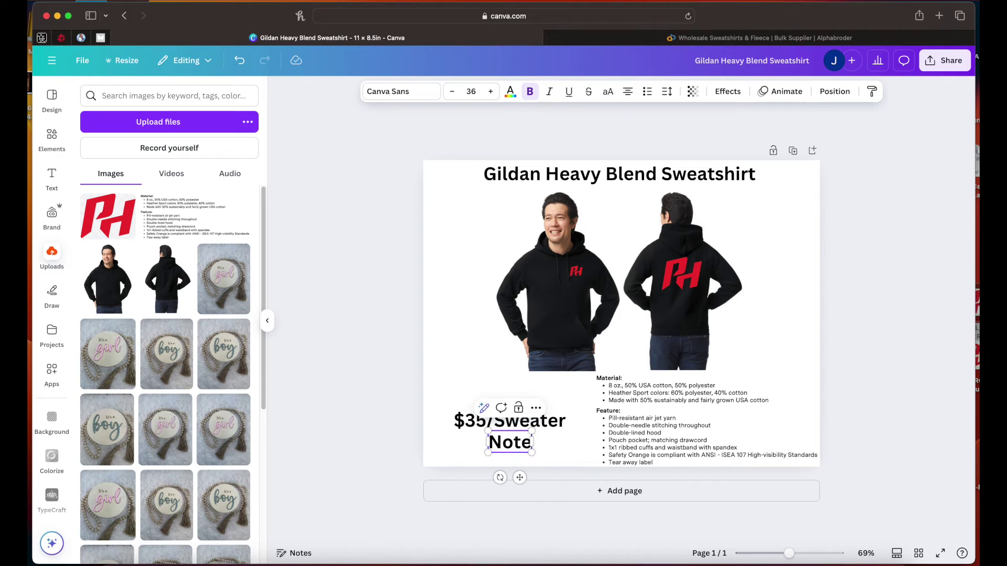
{"action": "type", "text": ": This is simplate"}
{"action": "key", "text": "BackSpace"}
{"action": "key", "text": "BackSpace"}
{"action": "key", "text": "BackSpace"}
{"action": "key", "text": "BackSpace"}
{"action": "type", "text": "y a digi"}
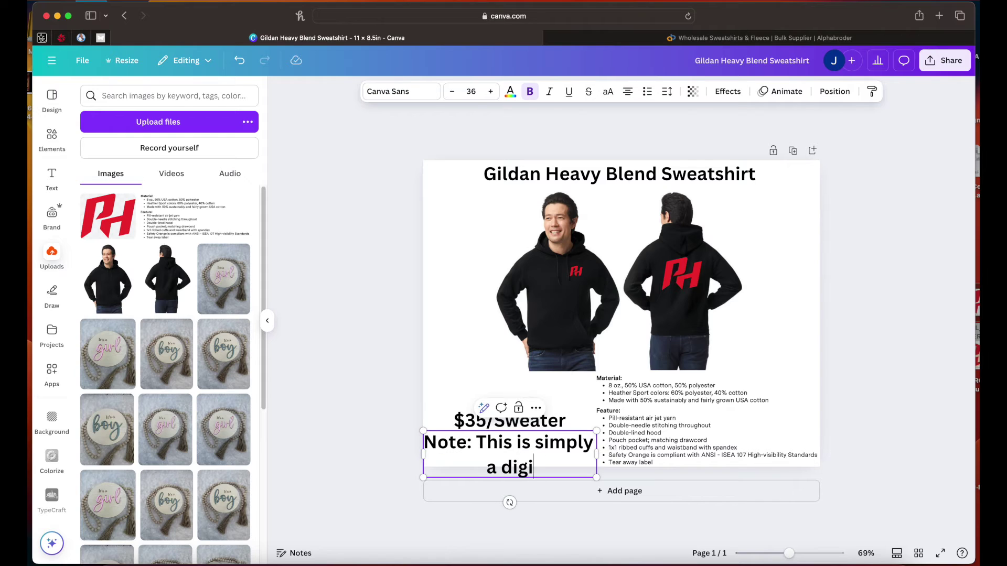
{"action": "type", "text": "tal mockup. Size of logo"}
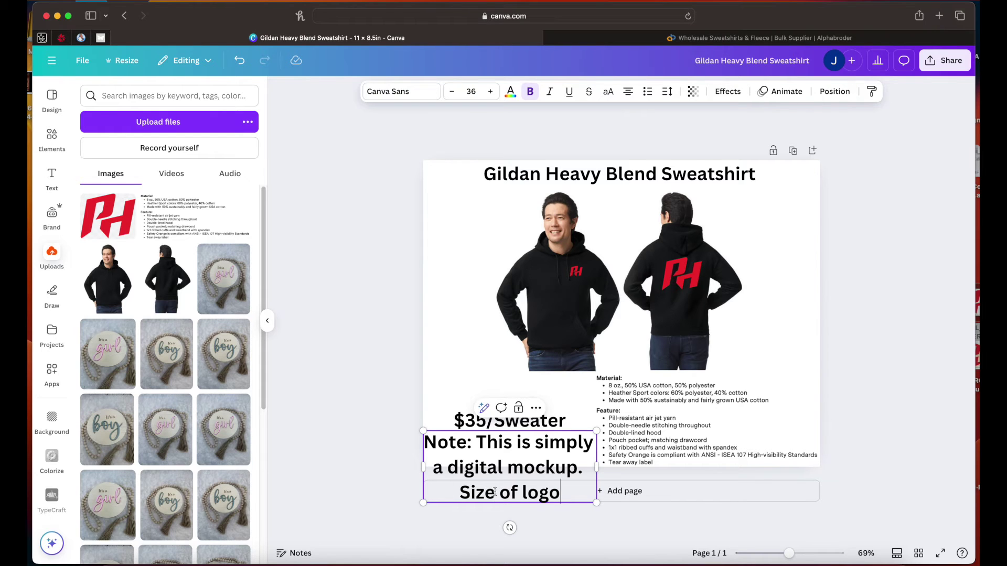
{"action": "type", "text": "/location"}
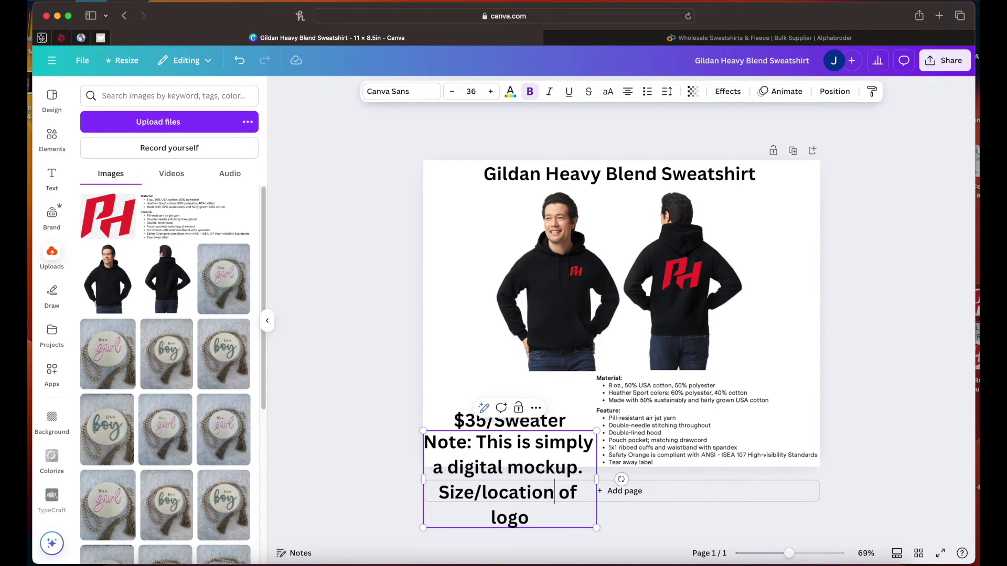
{"action": "type", "text": " is not to sacal"}
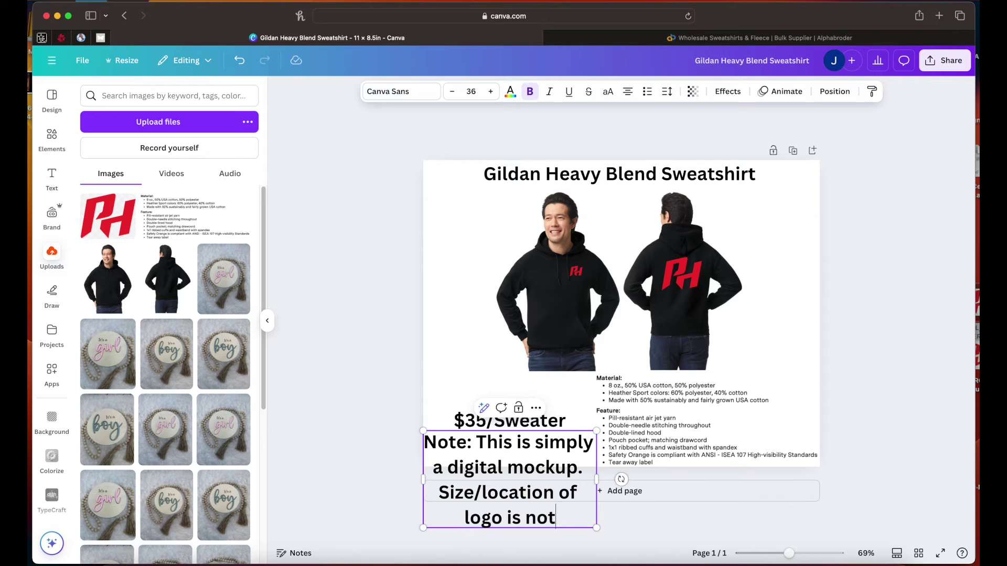
{"action": "key", "text": "BackSpace"}
{"action": "key", "text": "BackSpace"}
{"action": "key", "text": "BackSpace"}
{"action": "key", "text": "BackSpace"}
{"action": "type", "text": "cale."}
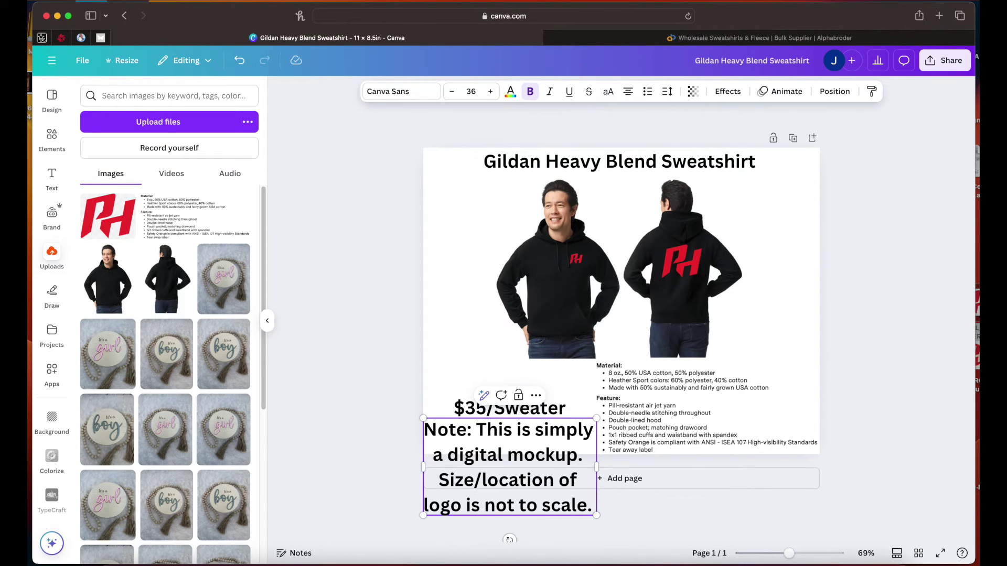
Reduce the mockup note's font size to 12
{"action": "key", "text": "Escape"}
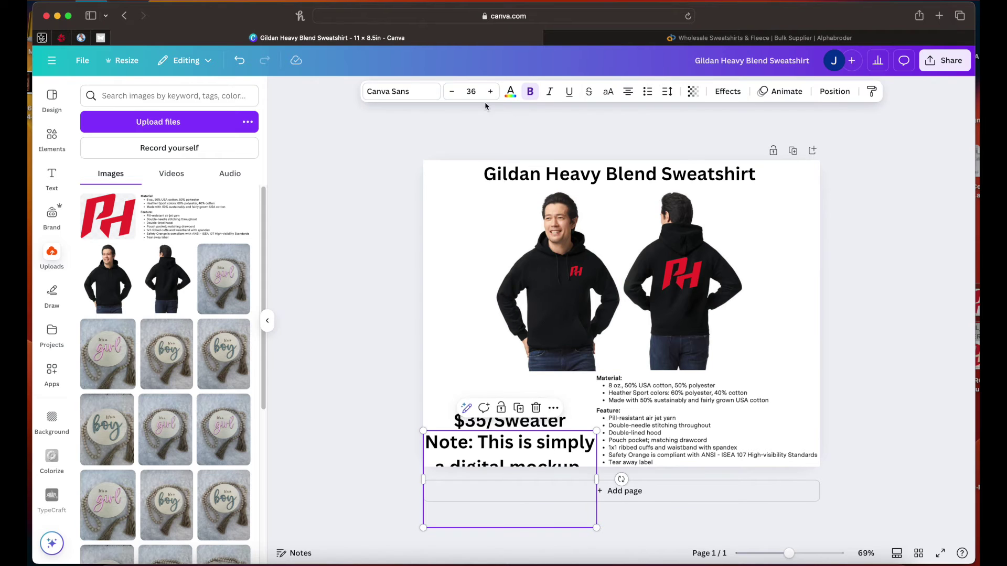
{"action": "left_click", "coordinate": [452, 92]}
{"action": "left_click", "coordinate": [451, 92]}
{"action": "left_click", "coordinate": [452, 91]}
{"action": "left_click", "coordinate": [452, 92]}
{"action": "left_click", "coordinate": [452, 92]}
{"action": "left_click", "coordinate": [452, 91]}
{"action": "left_click", "coordinate": [452, 92]}
{"action": "left_click", "coordinate": [452, 92]}
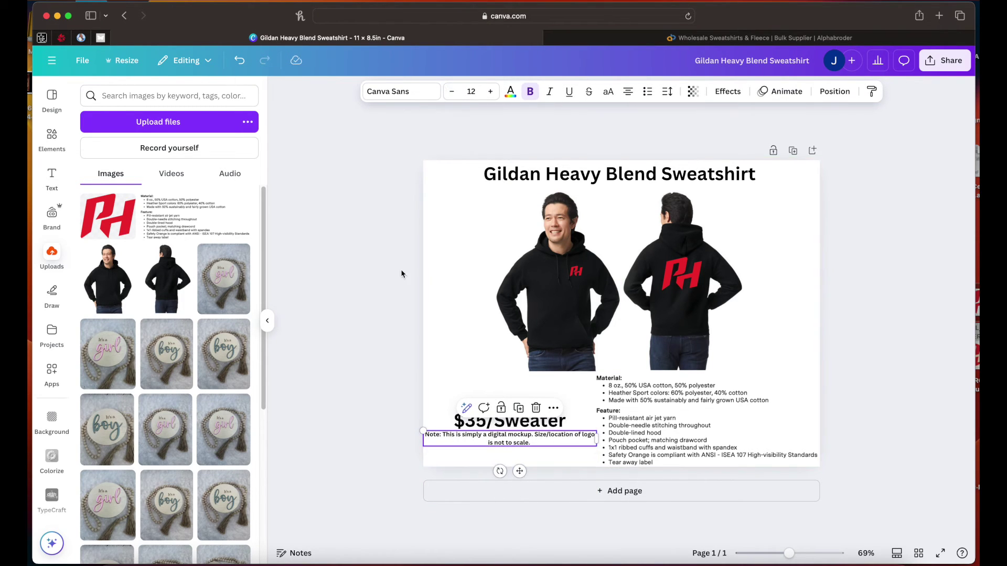
Break the note into two lines before "Size/location" and center it directly under the price
{"action": "left_click", "coordinate": [535, 434]}
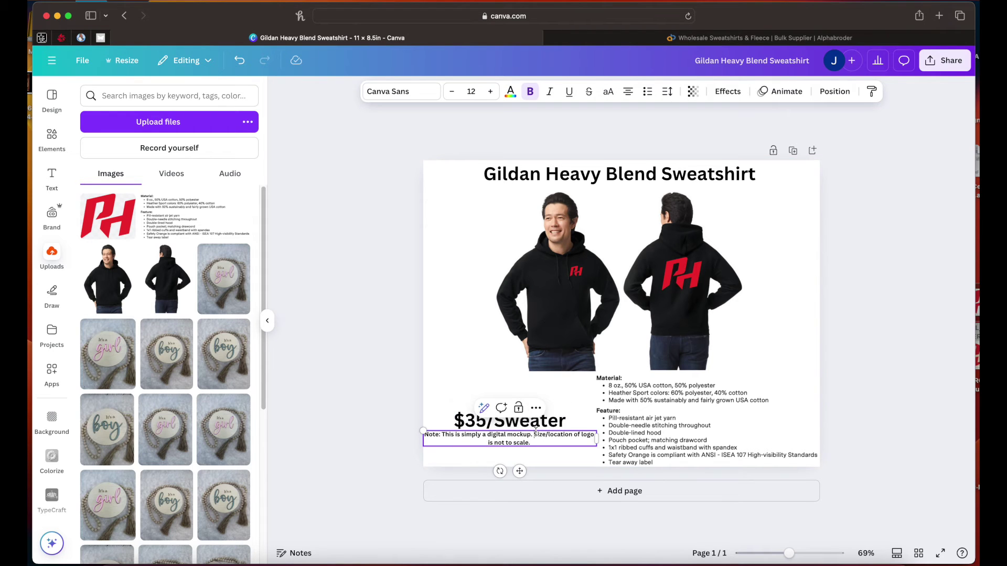
{"action": "key", "text": "Return"}
{"action": "left_click", "coordinate": [547, 470]}
{"action": "left_click_drag", "start_coordinate": [554, 442], "coordinate": [549, 441]}
{"action": "left_click", "coordinate": [334, 393]}
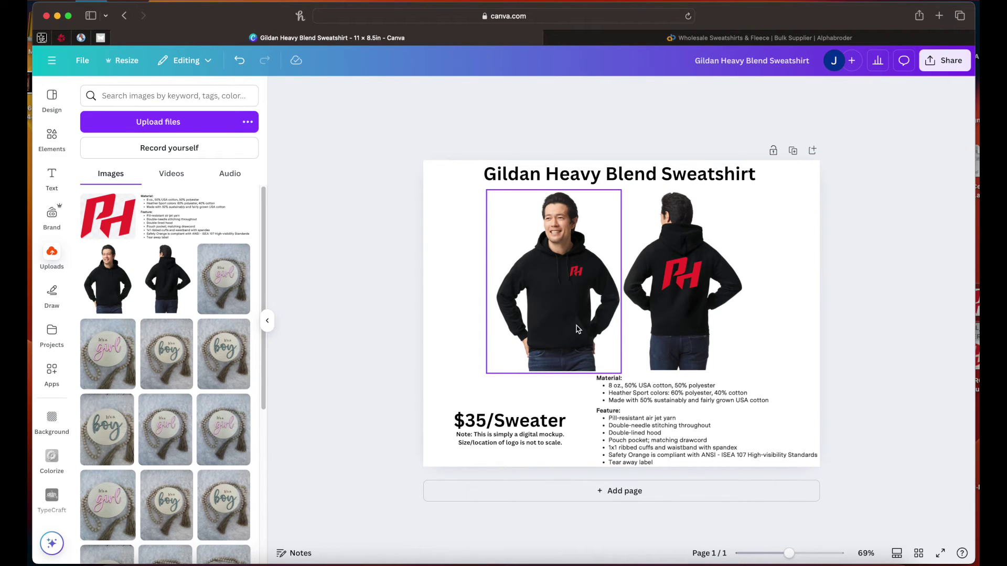
Delete the front and back hoodie photos and the product details image, keeping the logos, title, price and note
{"action": "left_click", "coordinate": [577, 330]}
{"action": "key", "text": "BackSpace"}
{"action": "left_click", "coordinate": [708, 272]}
{"action": "key", "text": "BackSpace"}
{"action": "left_click", "coordinate": [695, 392]}
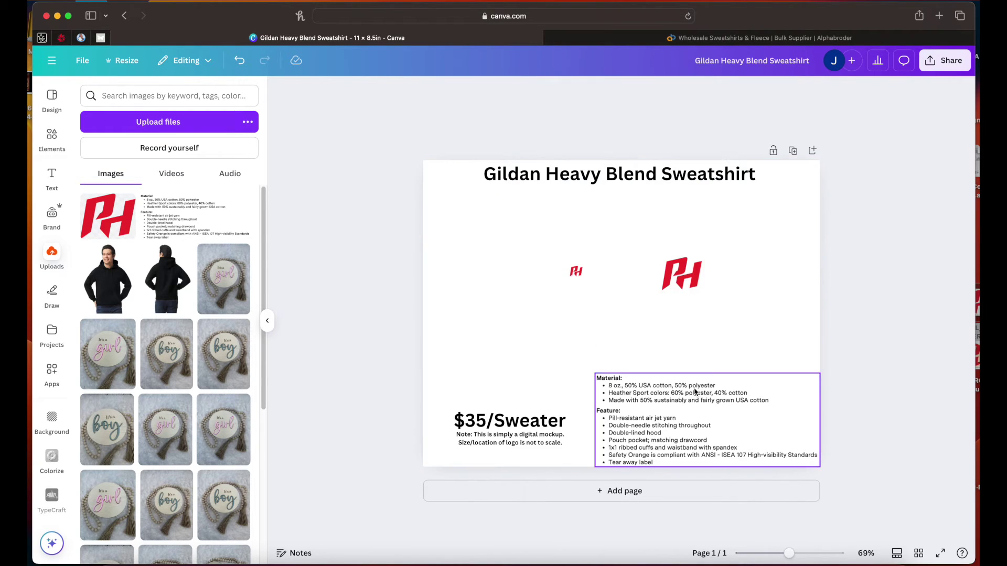
{"action": "key", "text": "BackSpace"}
Upload the front and back black hat photos and the hat details screenshot from the desktop
{"action": "left_click", "coordinate": [526, 436]}
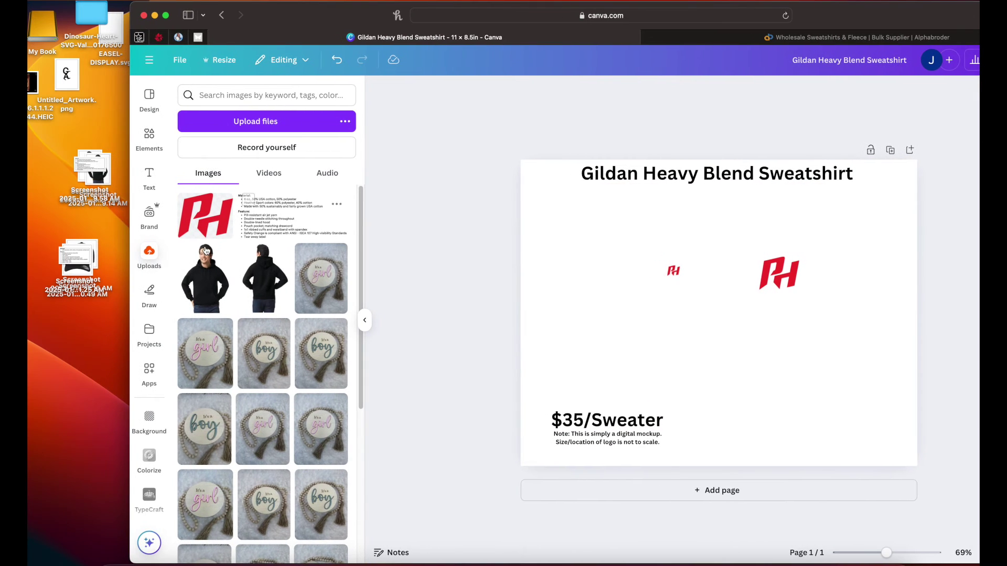
{"action": "left_click", "coordinate": [78, 259]}
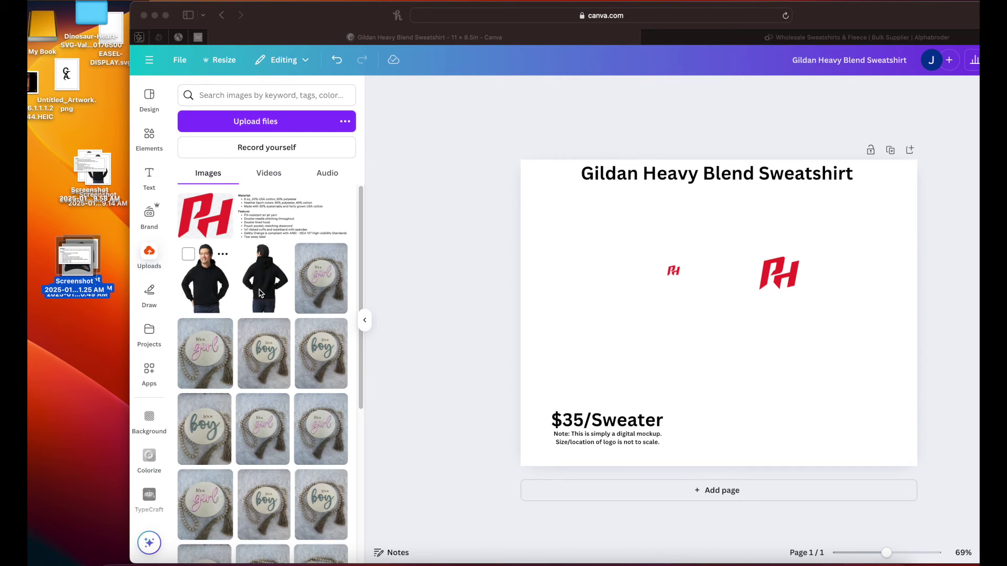
{"action": "left_click_drag", "start_coordinate": [351, 9], "coordinate": [290, 9]}
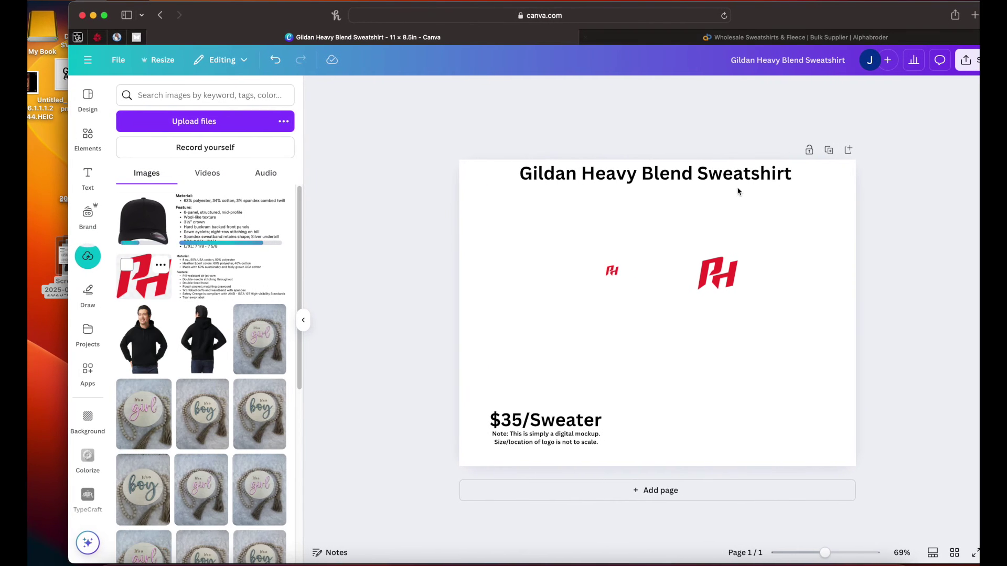
Replace the sheet's title text with "Flexfit Hat"
{"action": "left_click", "coordinate": [640, 174]}
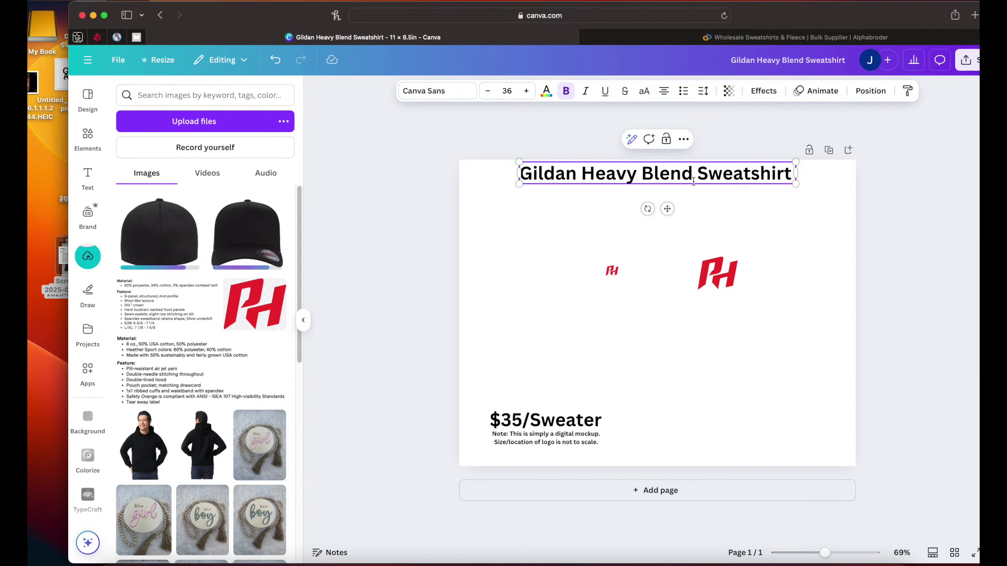
{"action": "triple_click", "coordinate": [678, 174]}
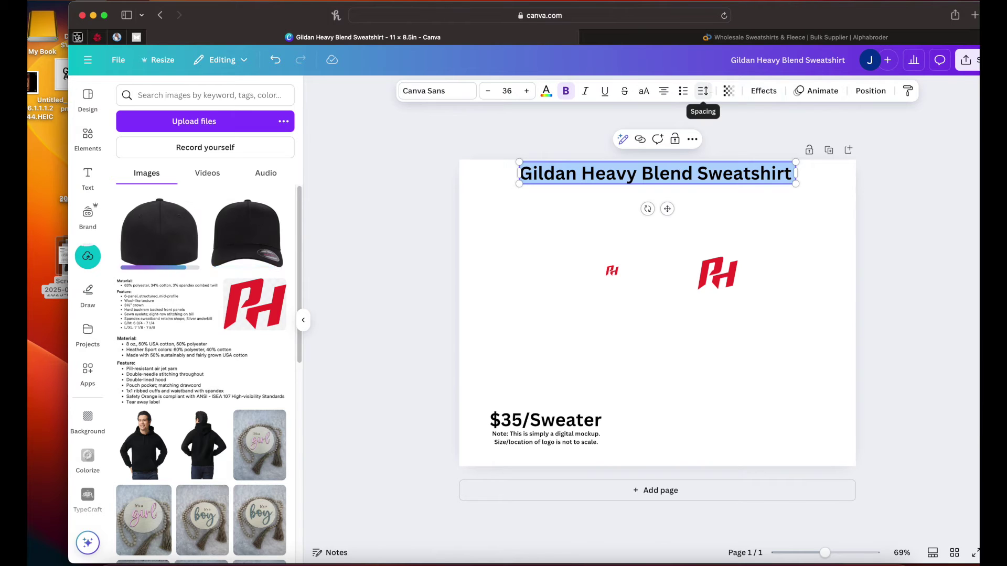
{"action": "key", "text": "shift+f"}
{"action": "type", "text": "lex"}
{"action": "key", "text": "BackSpace"}
{"action": "key", "text": "BackSpace"}
{"action": "key", "text": "BackSpace"}
{"action": "type", "text": "Flexfit"}
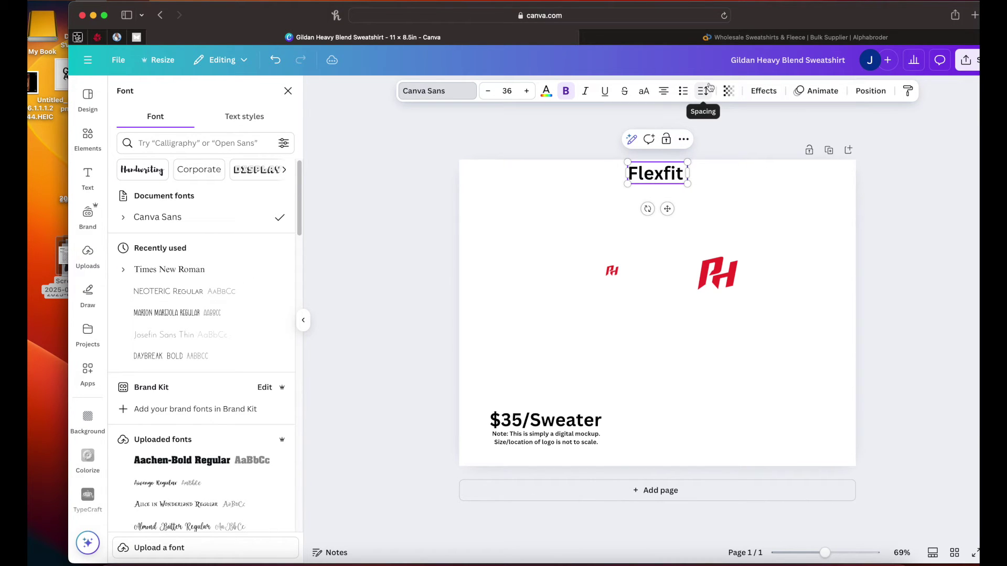
{"action": "type", "text": " Hat"}
{"action": "left_click", "coordinate": [652, 286]}
Delete the small chest logo and add the front and back hat photos to the page
{"action": "left_click", "coordinate": [617, 277]}
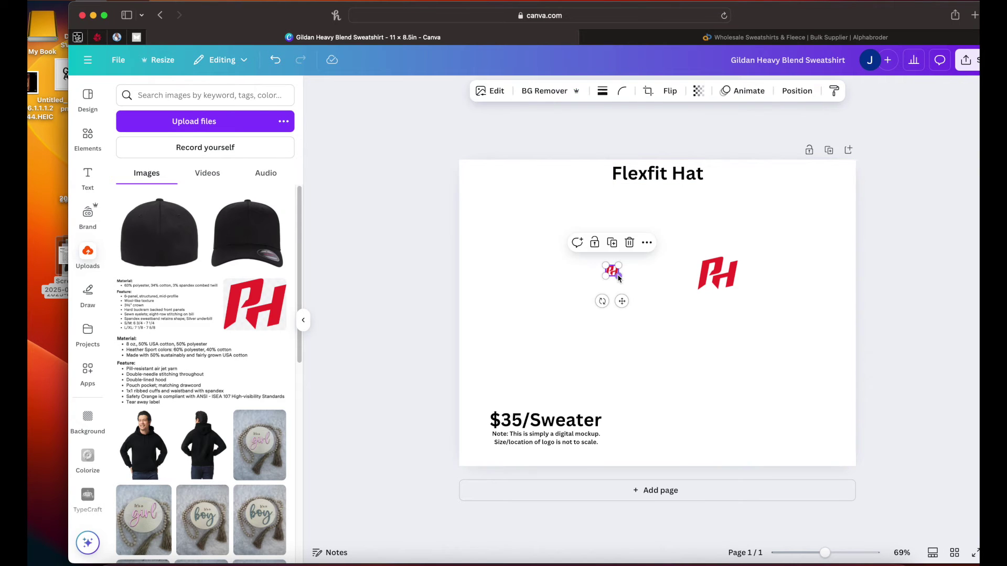
{"action": "key", "text": "BackSpace"}
{"action": "left_click", "coordinate": [257, 247]}
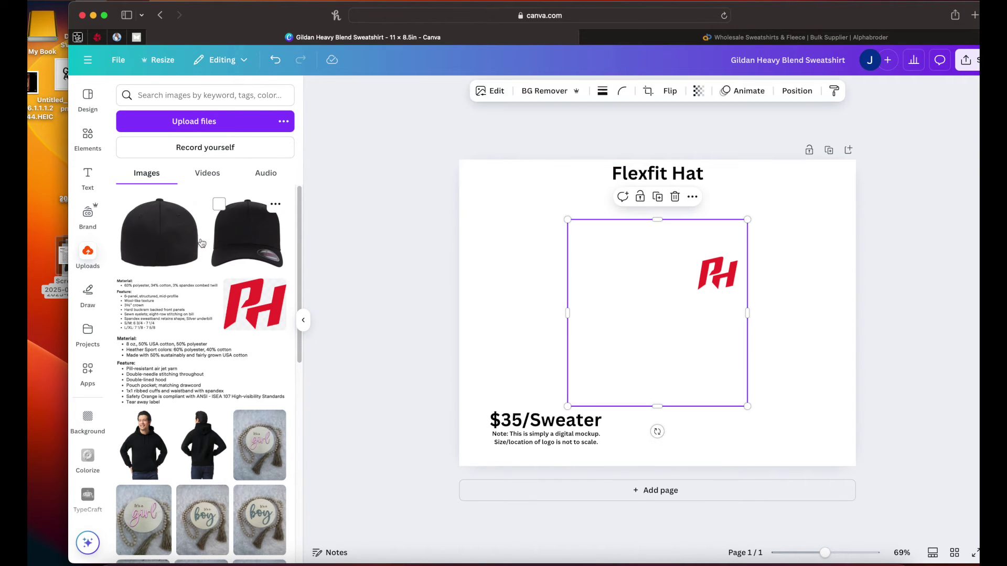
{"action": "left_click", "coordinate": [159, 232]}
Resize the front and back hat photos and arrange them side by side below the title, moving the remaining logo clear
{"action": "left_click_drag", "start_coordinate": [649, 330], "coordinate": [780, 318]}
{"action": "left_click", "coordinate": [596, 322]}
{"action": "left_click_drag", "start_coordinate": [596, 321], "coordinate": [560, 290]}
{"action": "left_click_drag", "start_coordinate": [789, 300], "coordinate": [756, 292]}
{"action": "left_click_drag", "start_coordinate": [740, 250], "coordinate": [769, 329]}
{"action": "left_click_drag", "start_coordinate": [714, 273], "coordinate": [548, 408]}
{"action": "left_click", "coordinate": [764, 378]}
{"action": "left_click_drag", "start_coordinate": [764, 378], "coordinate": [728, 302]}
Place the remaining PH logo on the front hat photo, bring it forward and enlarge it across the hat's front panel
{"action": "left_click_drag", "start_coordinate": [560, 408], "coordinate": [575, 275]}
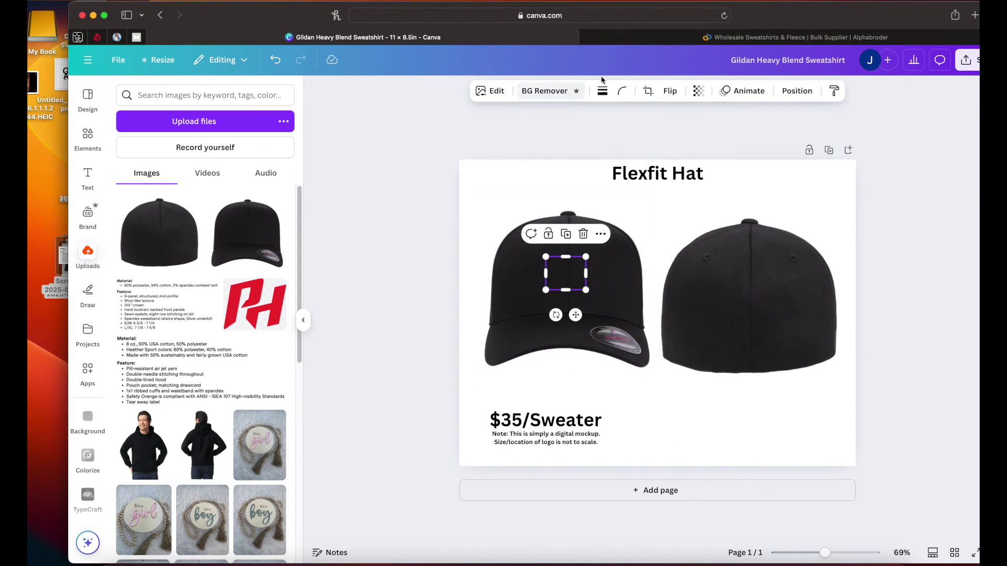
{"action": "left_click", "coordinate": [797, 91]}
{"action": "left_click", "coordinate": [160, 148]}
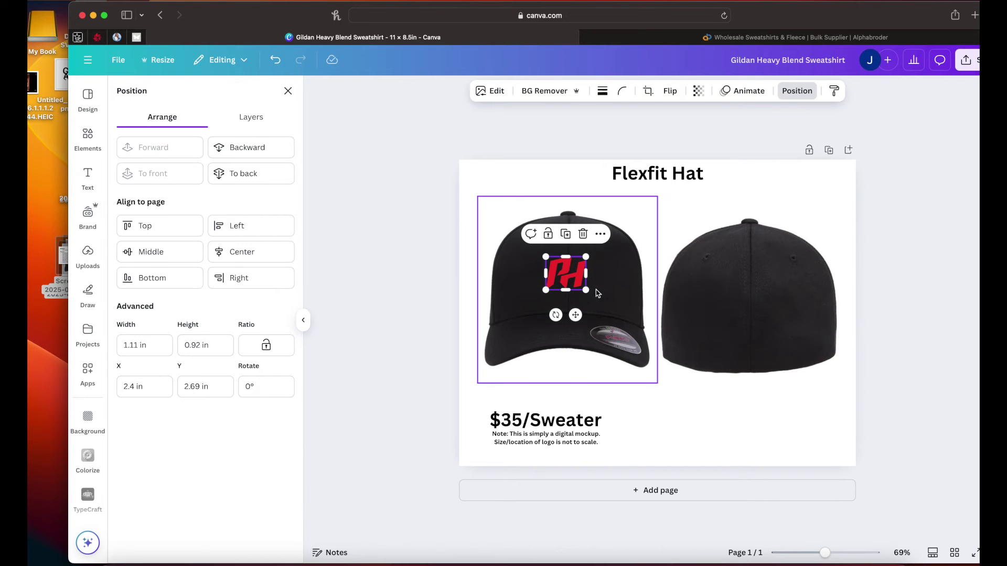
{"action": "mouse_move", "coordinate": [585, 289]}
{"action": "left_mouse_down"}
{"action": "mouse_move", "coordinate": [614, 315]}
{"action": "mouse_move", "coordinate": [586, 283]}
{"action": "left_mouse_up"}
{"action": "left_click", "coordinate": [504, 194]}
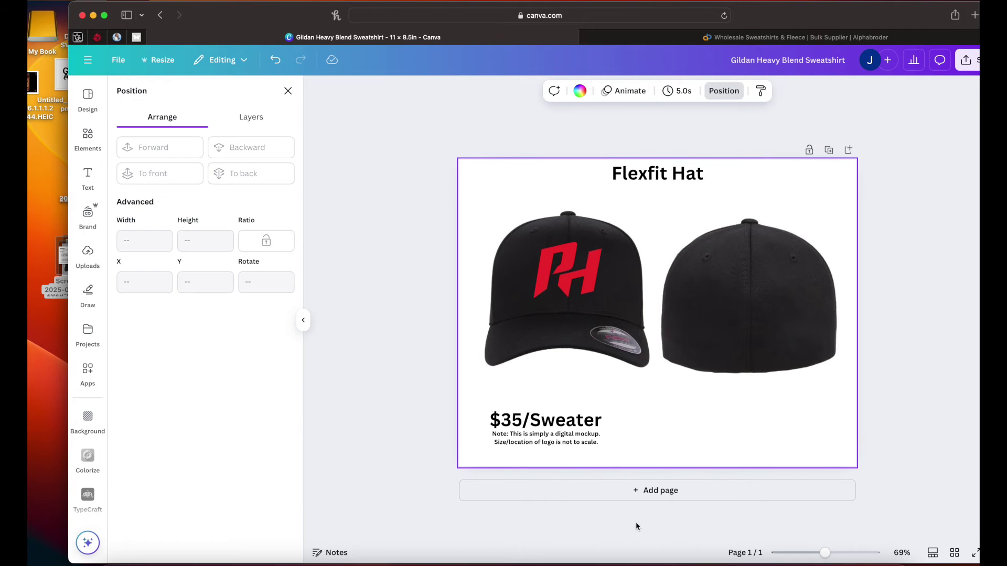
Add the hat's material and feature details image below the back hat, resize it, and shift both hats and the logo upward for clearance
{"action": "left_click", "coordinate": [88, 250]}
{"action": "left_click", "coordinate": [194, 325]}
{"action": "left_click_drag", "start_coordinate": [570, 287], "coordinate": [647, 373]}
{"action": "left_click_drag", "start_coordinate": [602, 334], "coordinate": [663, 365]}
{"action": "left_click_drag", "start_coordinate": [734, 387], "coordinate": [709, 394]}
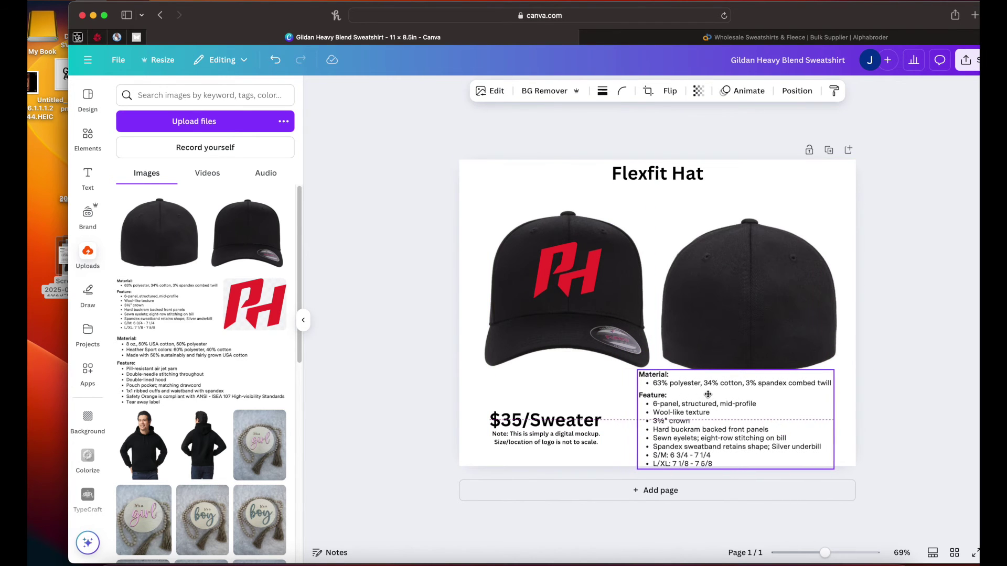
{"action": "left_click_drag", "start_coordinate": [442, 244], "coordinate": [773, 280]}
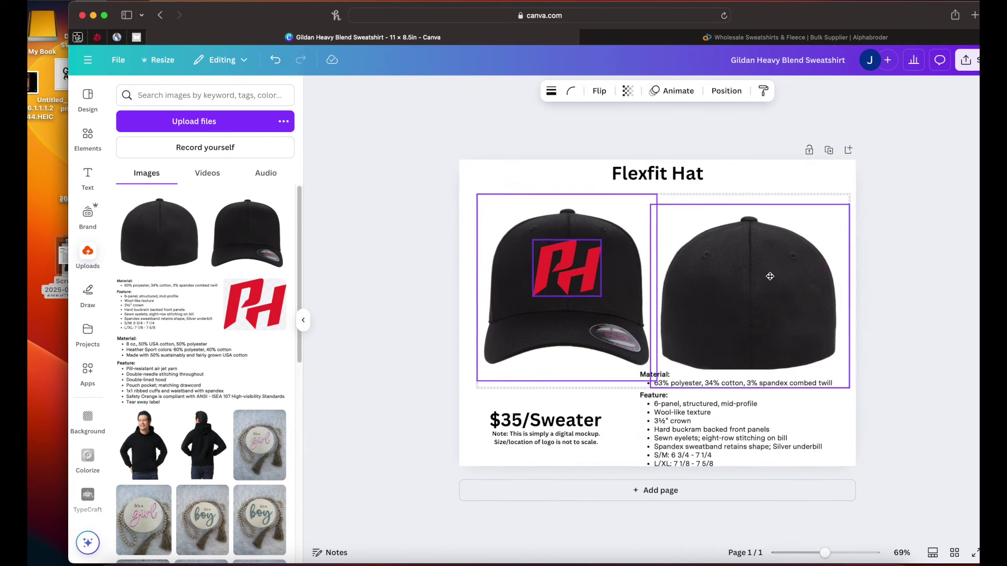
{"action": "left_click", "coordinate": [768, 418]}
{"action": "left_click_drag", "start_coordinate": [768, 418], "coordinate": [780, 415]}
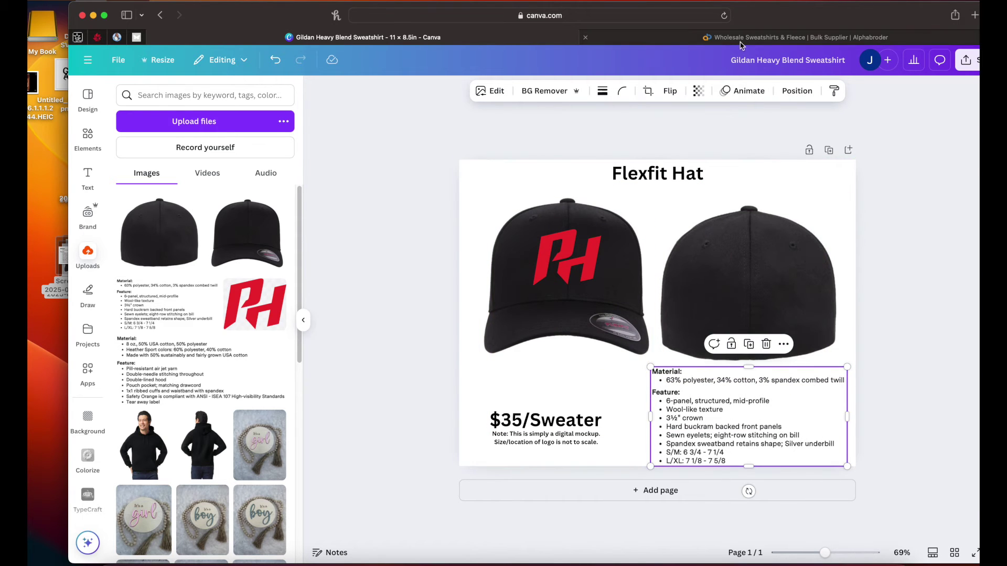
Switch to alphabroder, open the Flexfit Adult Wooly Cap product page to check its price, and return to the Canva sheet
{"action": "left_click", "coordinate": [742, 38]}
{"action": "scroll", "coordinate": [149, 81], "scroll_direction": "up", "scroll_amount": 5}
{"action": "left_click", "coordinate": [128, 142]}
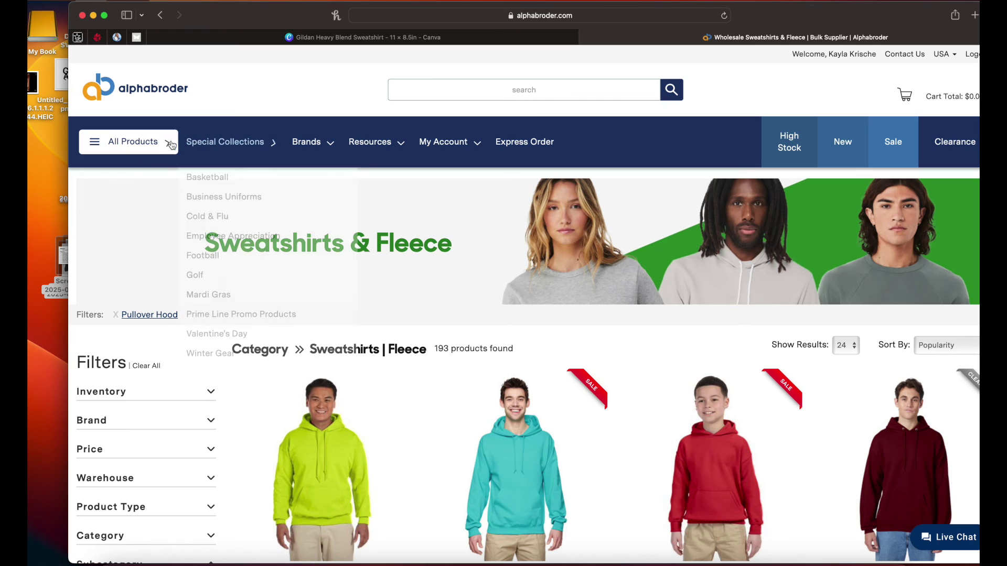
{"action": "mouse_move", "coordinate": [168, 322]}
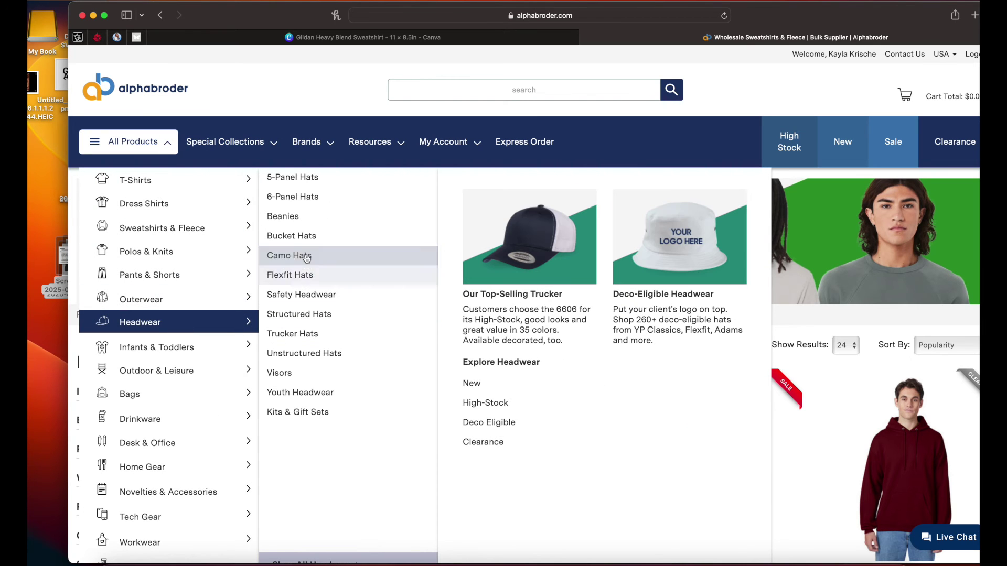
{"action": "left_click", "coordinate": [327, 276]}
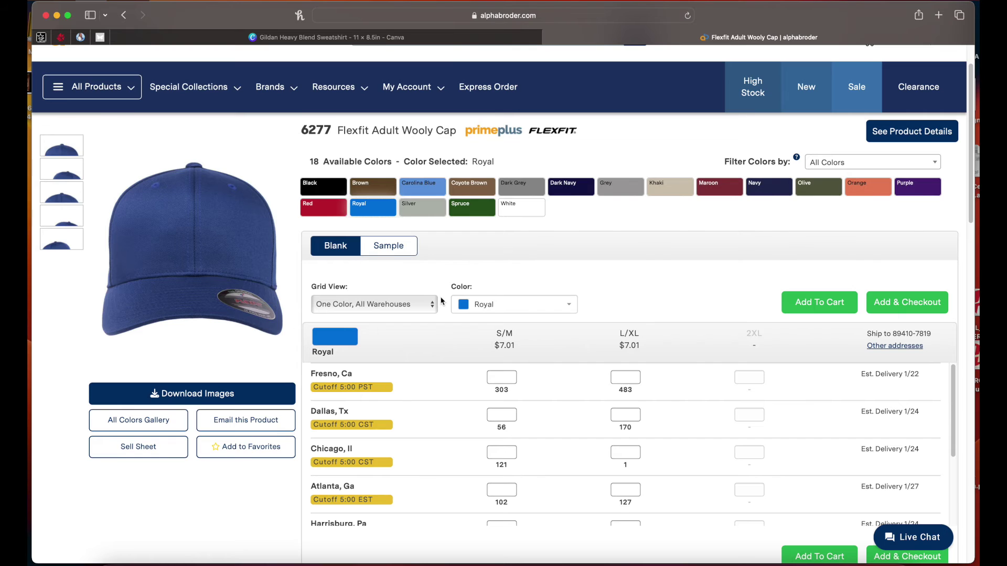
{"action": "left_click", "coordinate": [361, 38]}
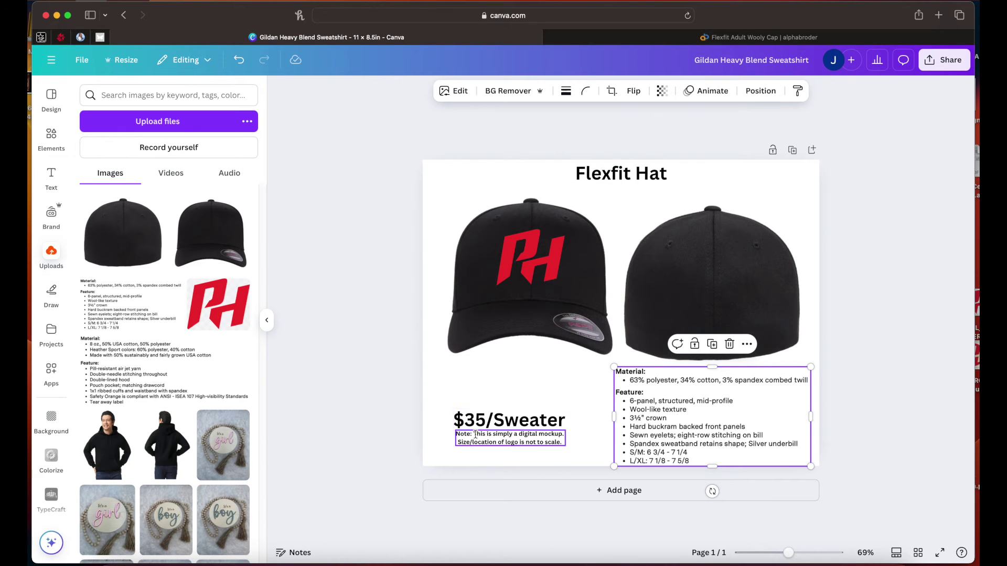
{"action": "left_click", "coordinate": [739, 38]}
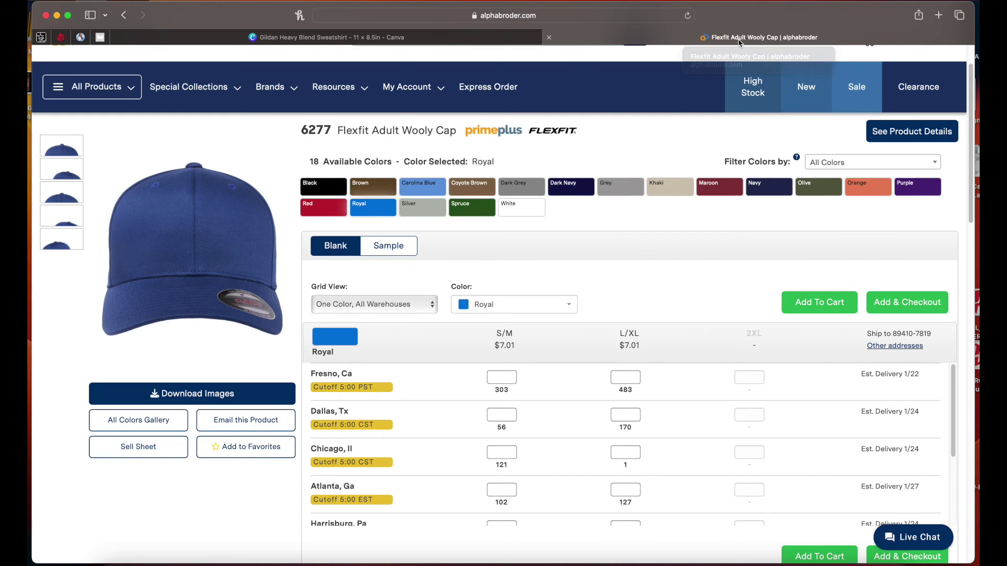
{"action": "left_click", "coordinate": [520, 40]}
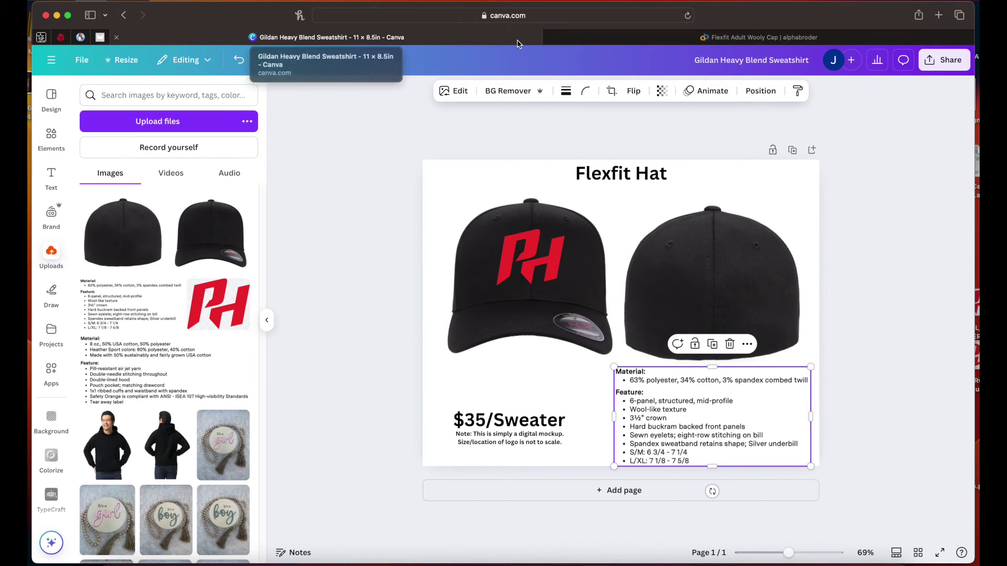
Change the price text to "$25/hat"
{"action": "left_click", "coordinate": [482, 420]}
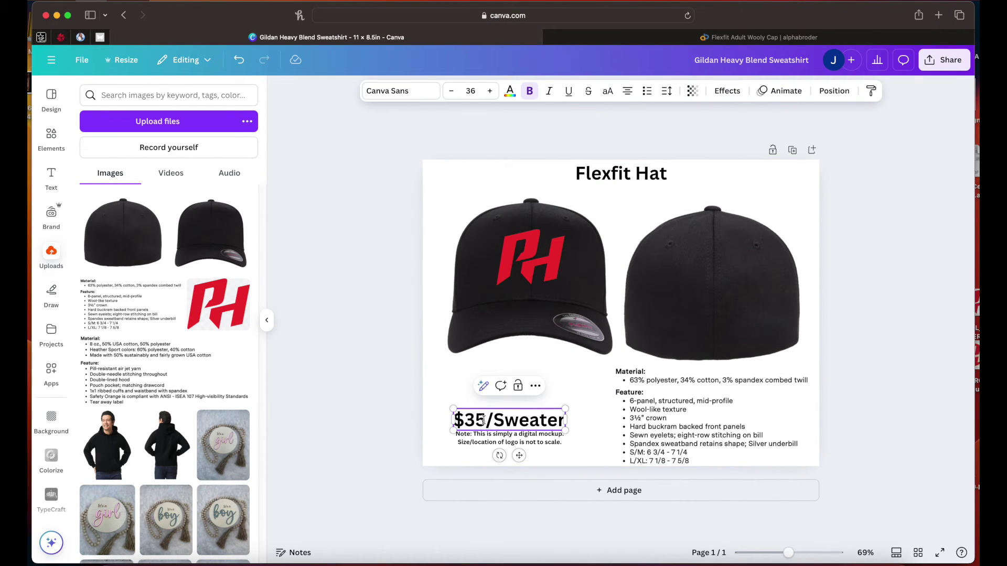
{"action": "left_click", "coordinate": [483, 420]}
{"action": "key", "text": "BackSpace"}
{"action": "key", "text": "BackSpace"}
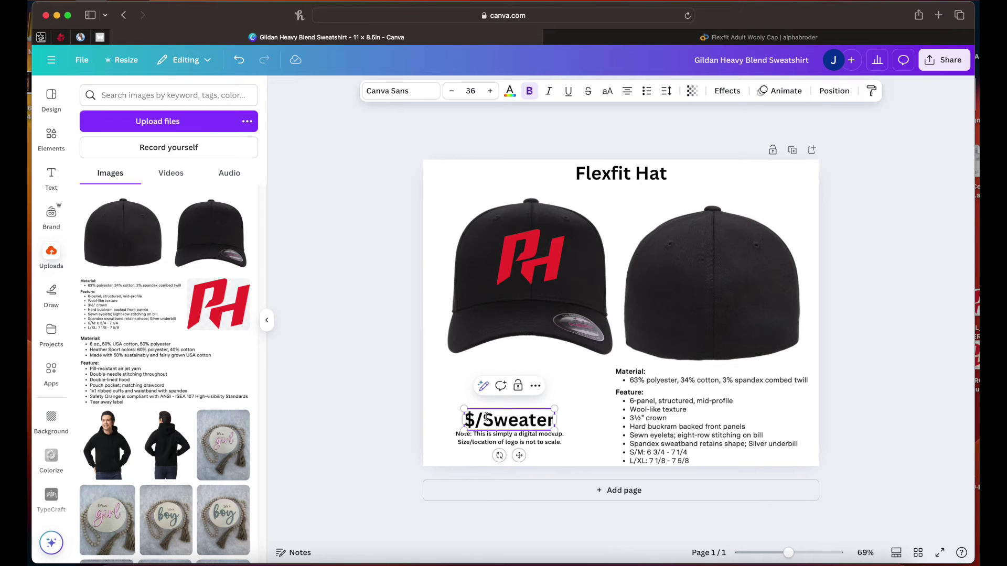
{"action": "type", "text": "25.00"}
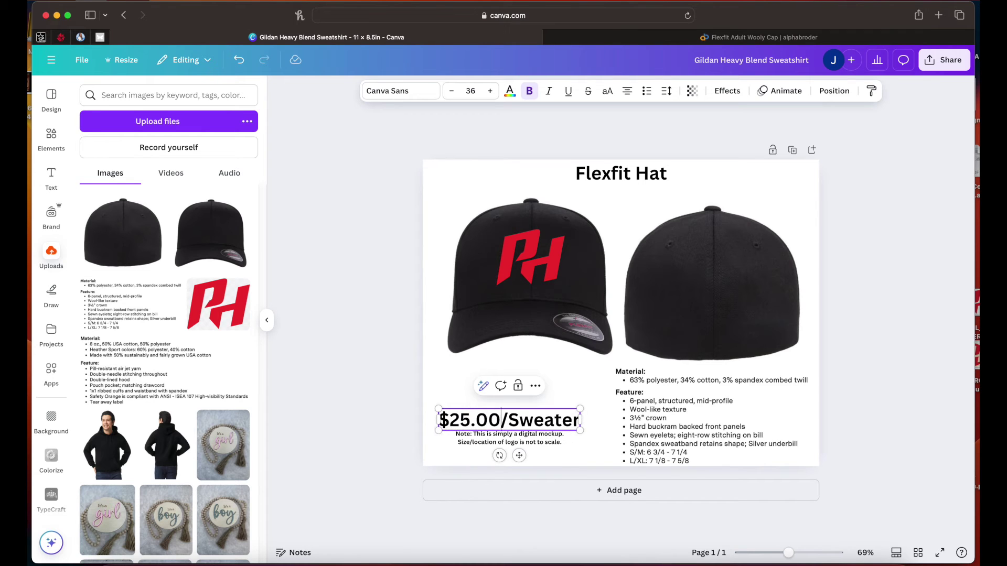
{"action": "key", "text": "BackSpace"}
{"action": "key", "text": "BackSpace"}
{"action": "key", "text": "BackSpace"}
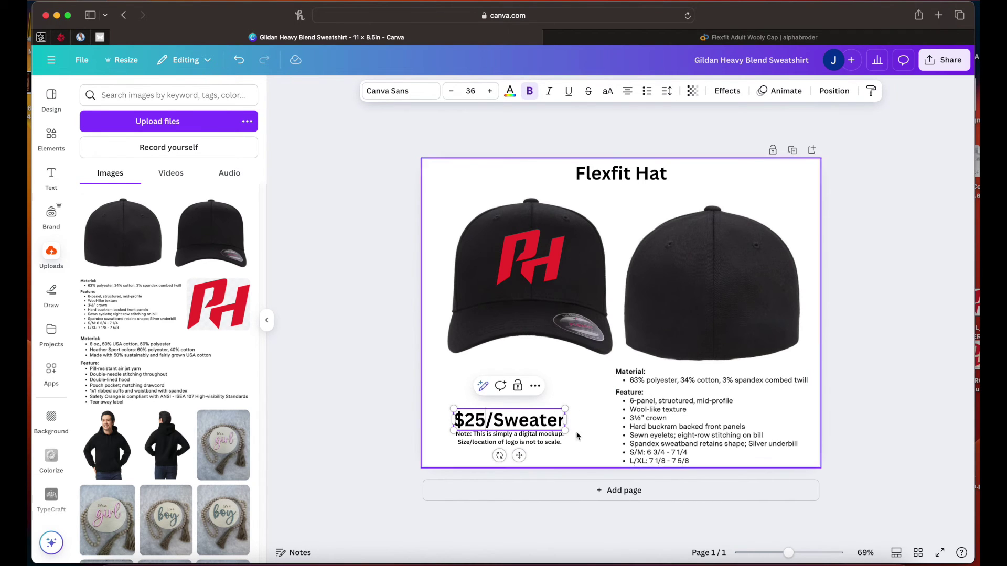
{"action": "double_click", "coordinate": [526, 418]}
{"action": "type", "text": "hat"}
{"action": "left_click", "coordinate": [437, 433]}
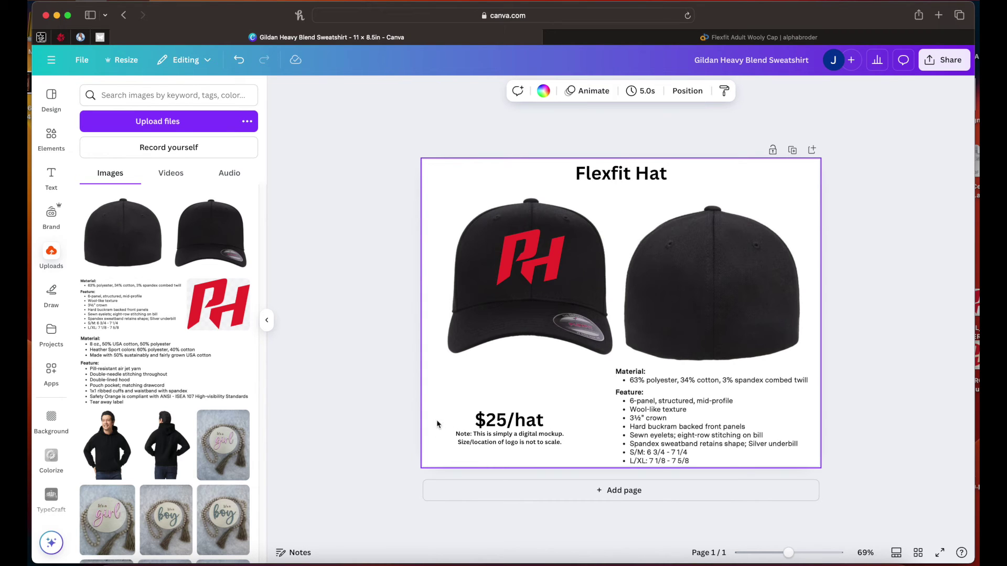
{"action": "left_click", "coordinate": [503, 420]}
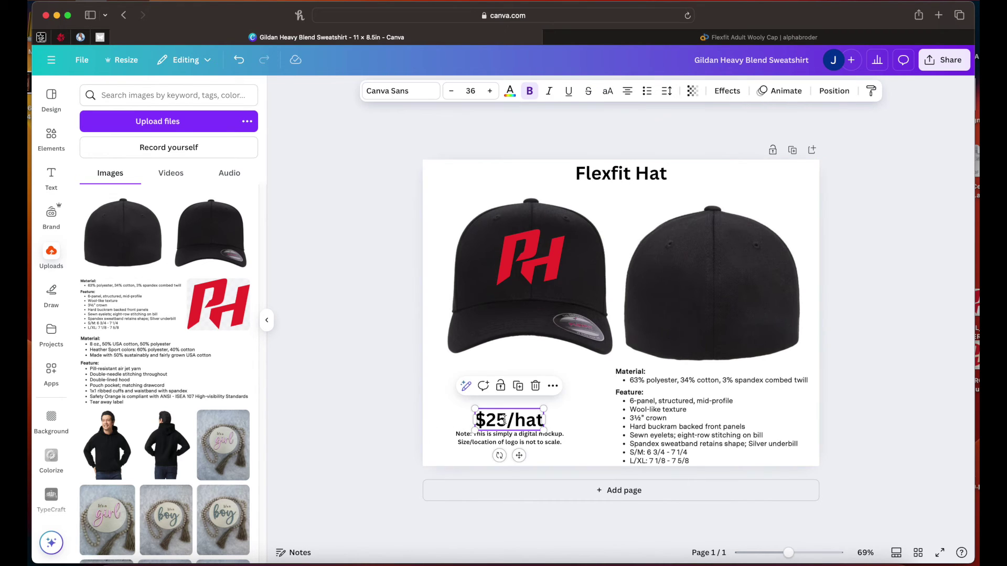
{"action": "left_click", "coordinate": [433, 422]}
{"action": "left_click", "coordinate": [467, 441]}
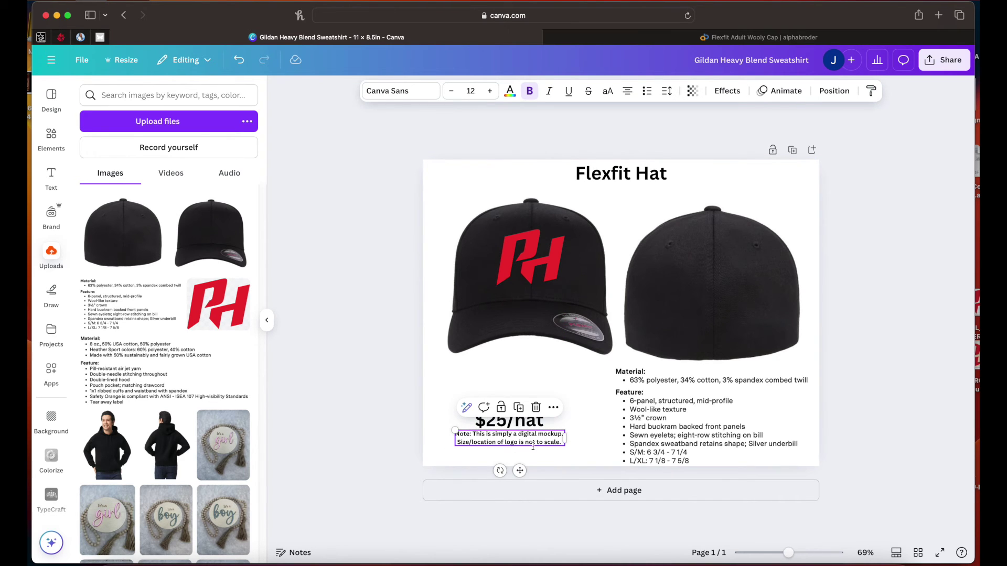
{"action": "left_click", "coordinate": [552, 449]}
{"action": "left_click", "coordinate": [559, 443]}
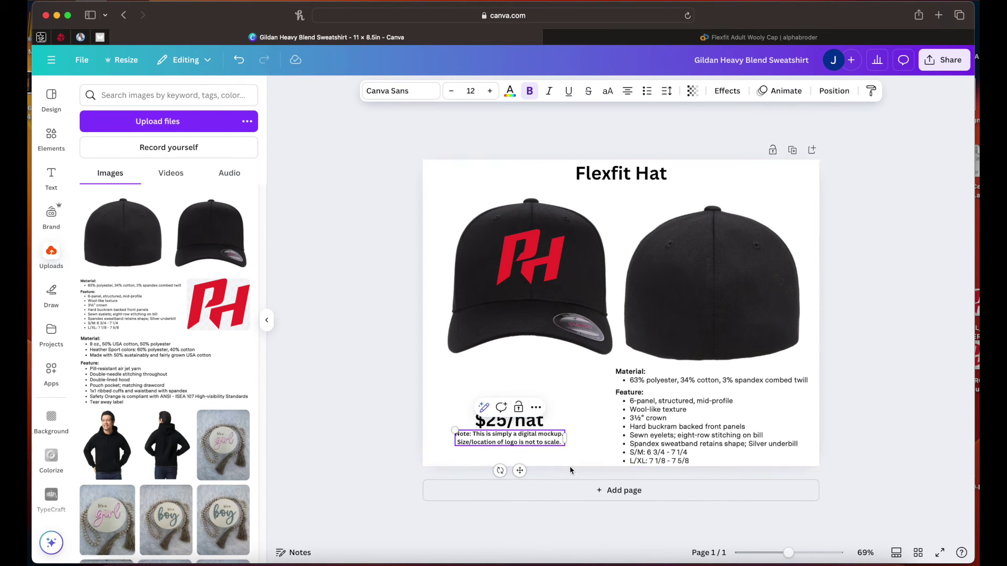
{"action": "left_click", "coordinate": [619, 460]}
{"action": "left_click", "coordinate": [437, 393]}
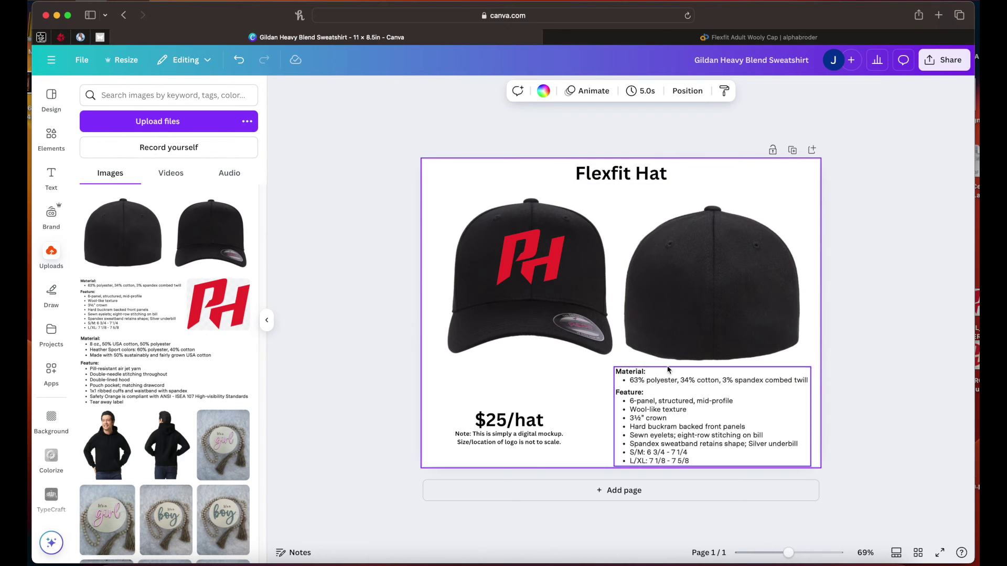
Delete the front and back hat photos and the hat details image from the page
{"action": "left_click", "coordinate": [520, 318]}
{"action": "key", "text": "Delete"}
{"action": "left_click", "coordinate": [630, 347]}
{"action": "key", "text": "Delete"}
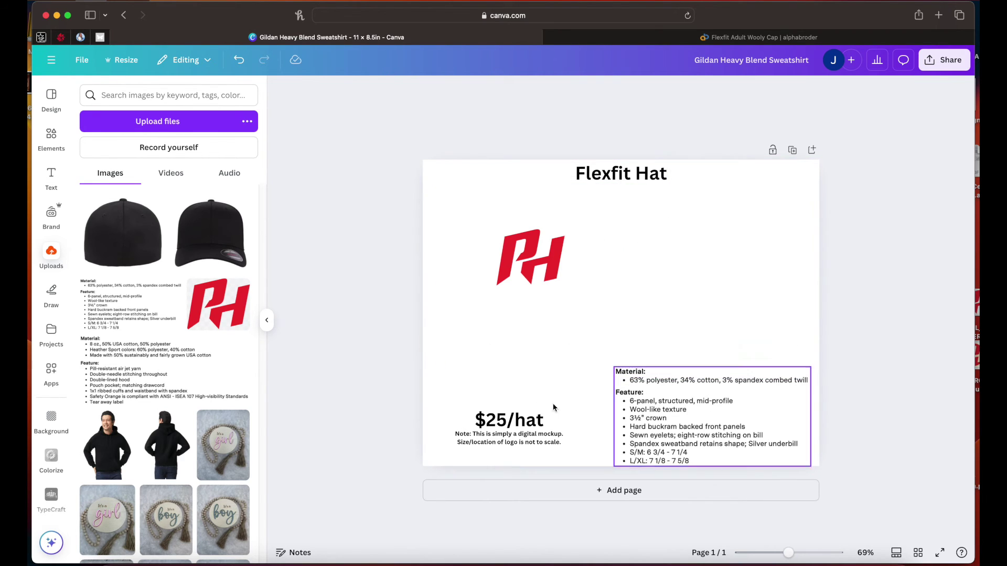
{"action": "left_click", "coordinate": [627, 365]}
{"action": "key", "text": "Delete"}
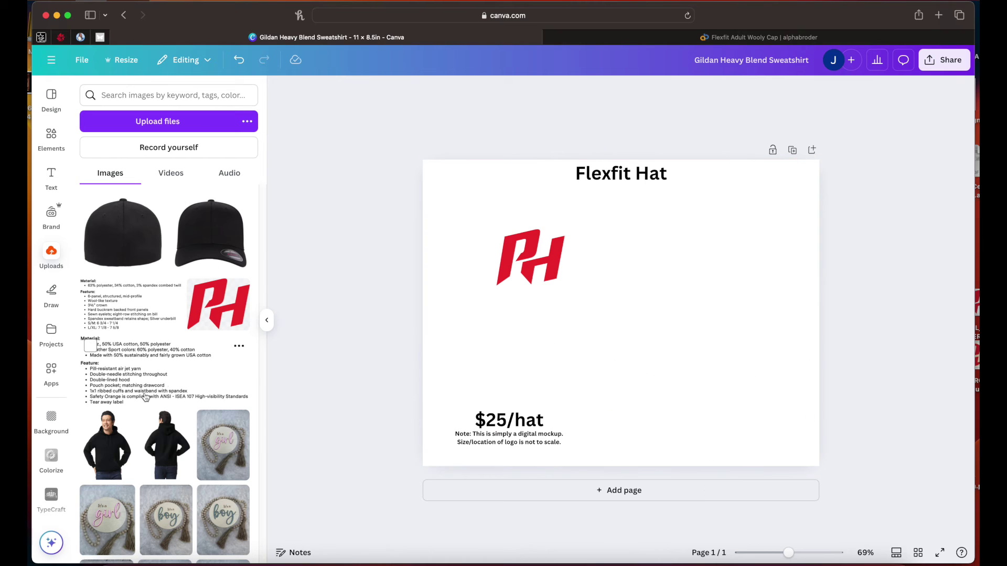
Upload the black T-shirt screenshots from the desktop and add the back photo, front photo and details image to the page
{"action": "left_click_drag", "start_coordinate": [185, 14], "coordinate": [354, 19]}
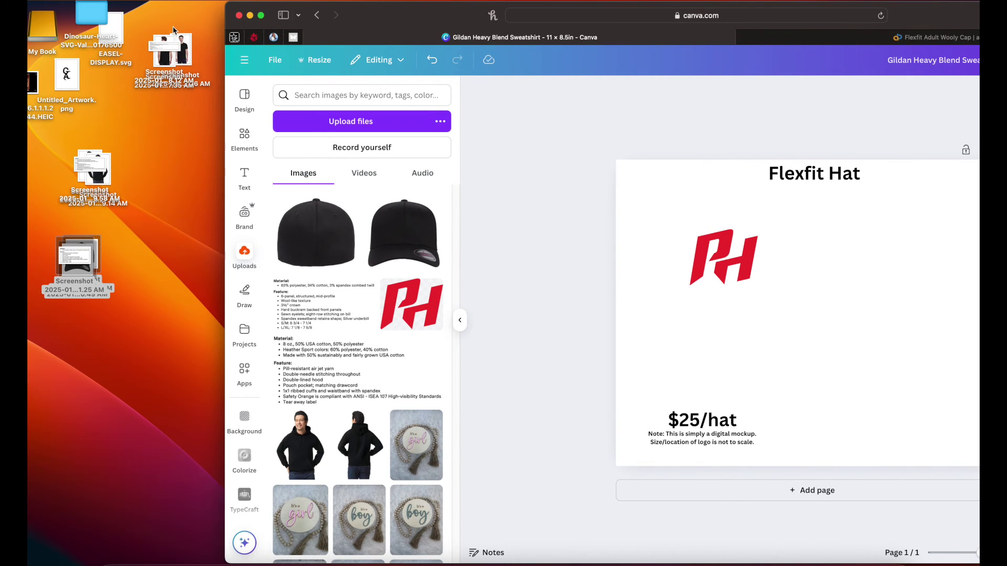
{"action": "left_click_drag", "start_coordinate": [173, 50], "coordinate": [378, 113]}
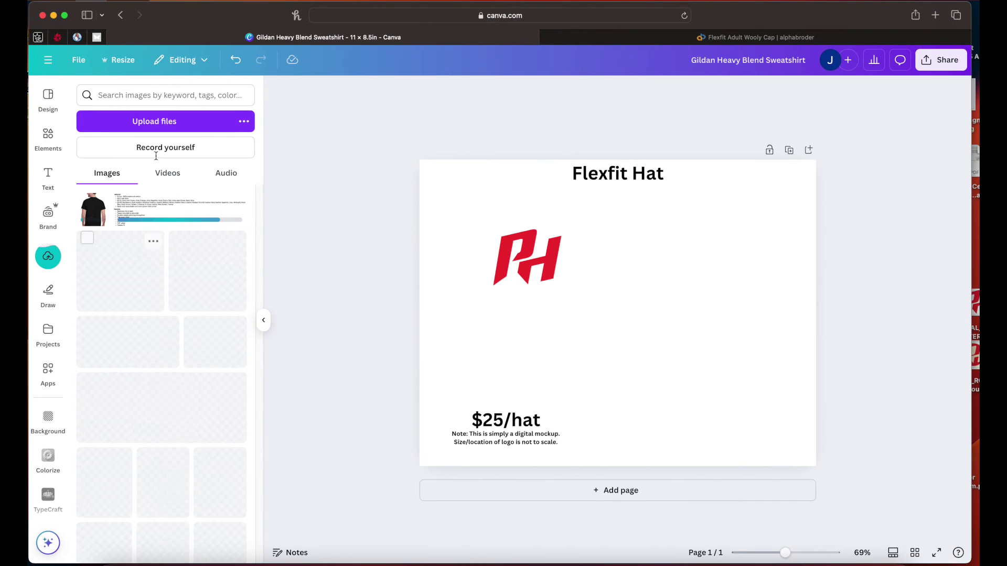
{"action": "left_click", "coordinate": [217, 291]}
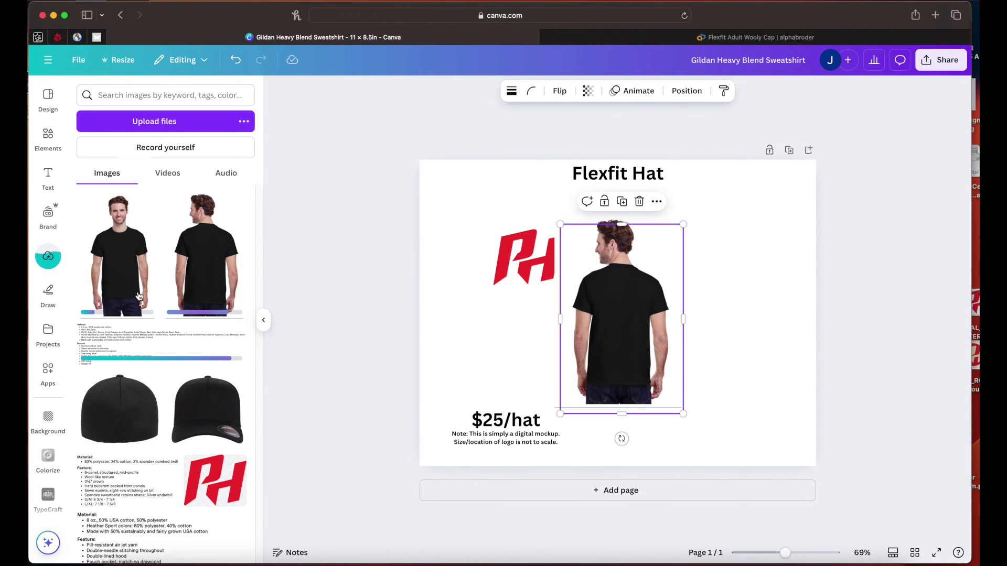
{"action": "left_click", "coordinate": [137, 281]}
{"action": "left_click", "coordinate": [105, 338]}
Set the details image near the page's lower edge, arrange the front and back shirt photos side by side, and move the PH logo clear
{"action": "left_click_drag", "start_coordinate": [608, 319], "coordinate": [657, 438]}
{"action": "left_click_drag", "start_coordinate": [452, 399], "coordinate": [463, 378]}
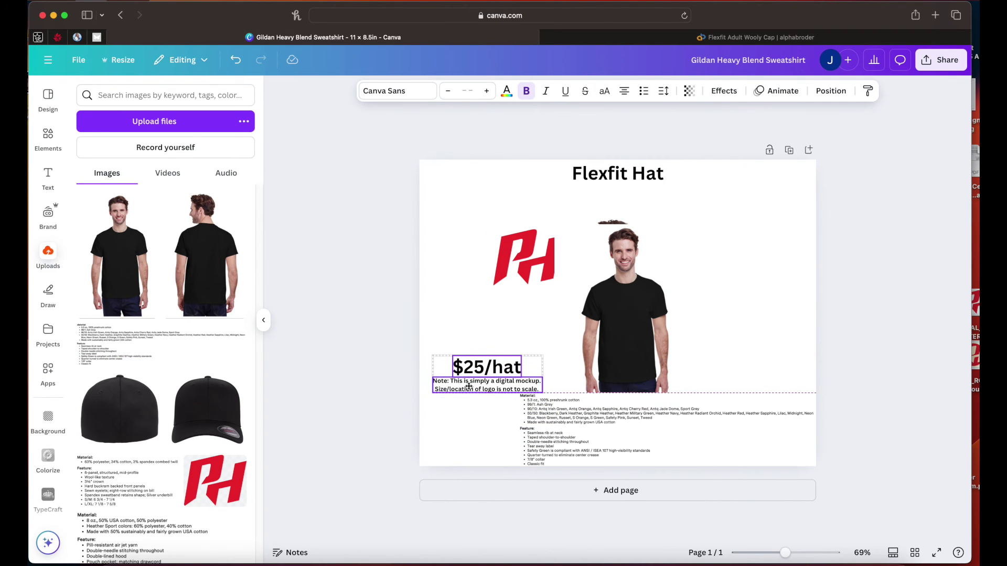
{"action": "left_click", "coordinate": [559, 427]}
{"action": "left_click_drag", "start_coordinate": [606, 285], "coordinate": [476, 255]}
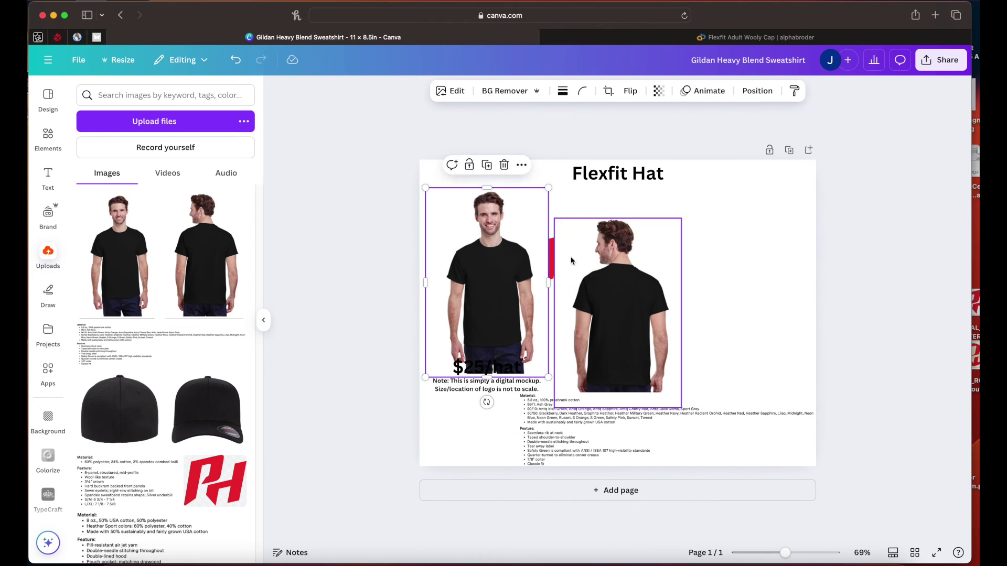
{"action": "left_click", "coordinate": [551, 257]}
{"action": "left_click_drag", "start_coordinate": [551, 257], "coordinate": [752, 255]}
{"action": "left_click", "coordinate": [618, 315]}
{"action": "mouse_move", "coordinate": [618, 315]}
{"action": "left_mouse_down"}
{"action": "mouse_move", "coordinate": [598, 299]}
{"action": "mouse_move", "coordinate": [605, 305]}
{"action": "left_mouse_up"}
Move the price and mockup note together into the empty area beside the back shirt
{"action": "left_click", "coordinate": [488, 367]}
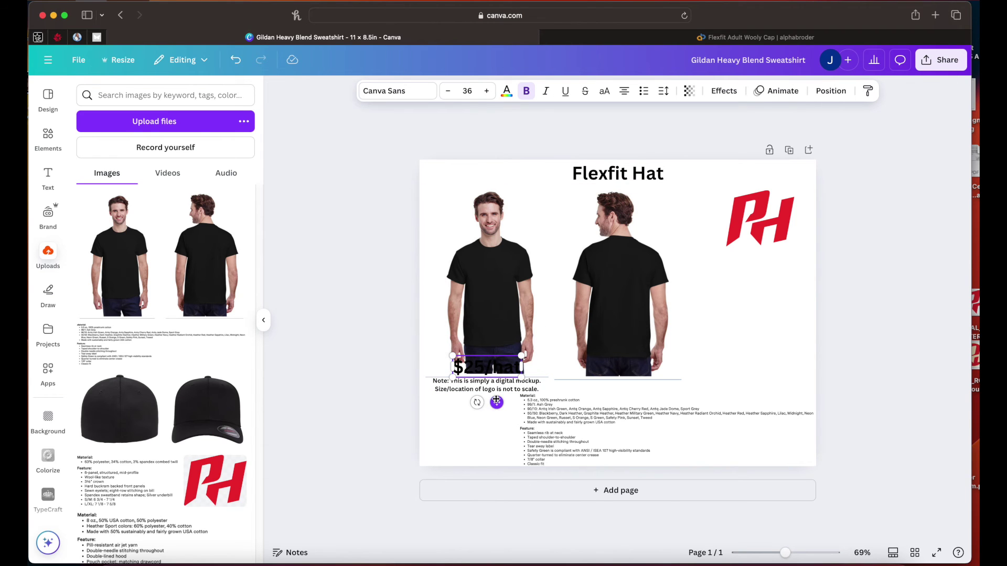
{"action": "left_click", "coordinate": [498, 389], "text": "shift"}
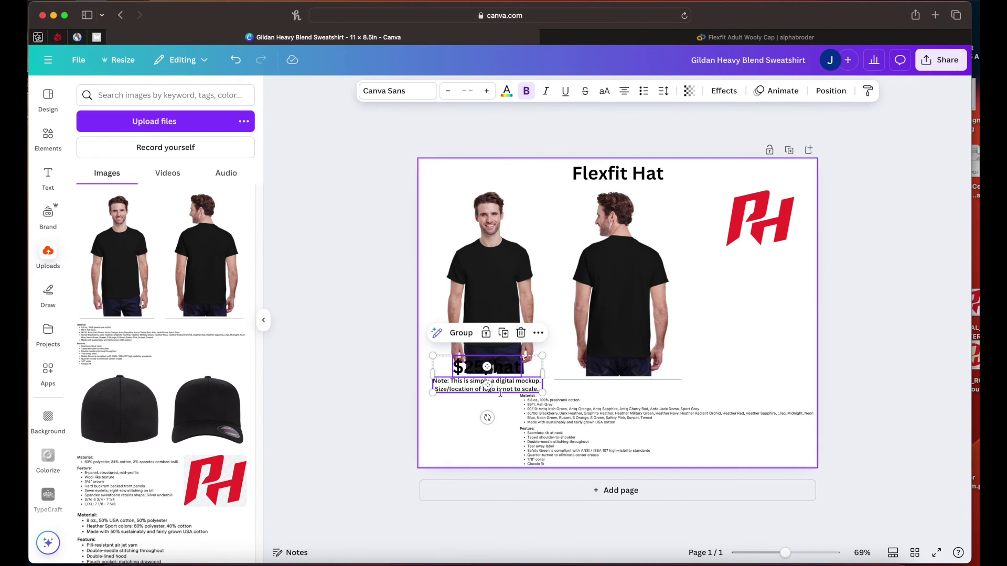
{"action": "left_click_drag", "start_coordinate": [501, 392], "coordinate": [766, 312]}
Place the PH logo on the back shirt, bring it forward and reduce it, and add a small copy on the front shirt's chest
{"action": "left_click_drag", "start_coordinate": [775, 206], "coordinate": [639, 266]}
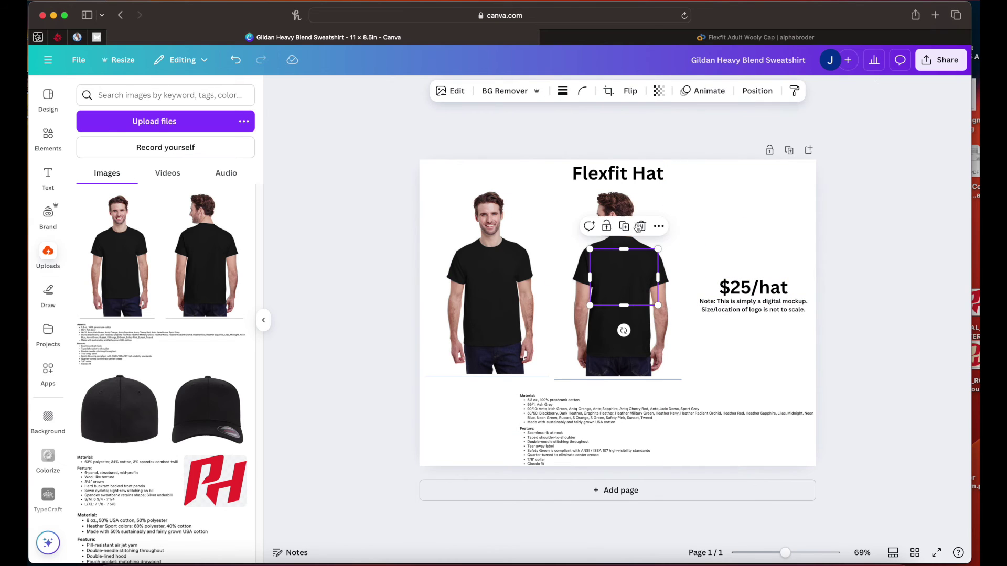
{"action": "left_click", "coordinate": [759, 97]}
{"action": "left_click", "coordinate": [137, 156]}
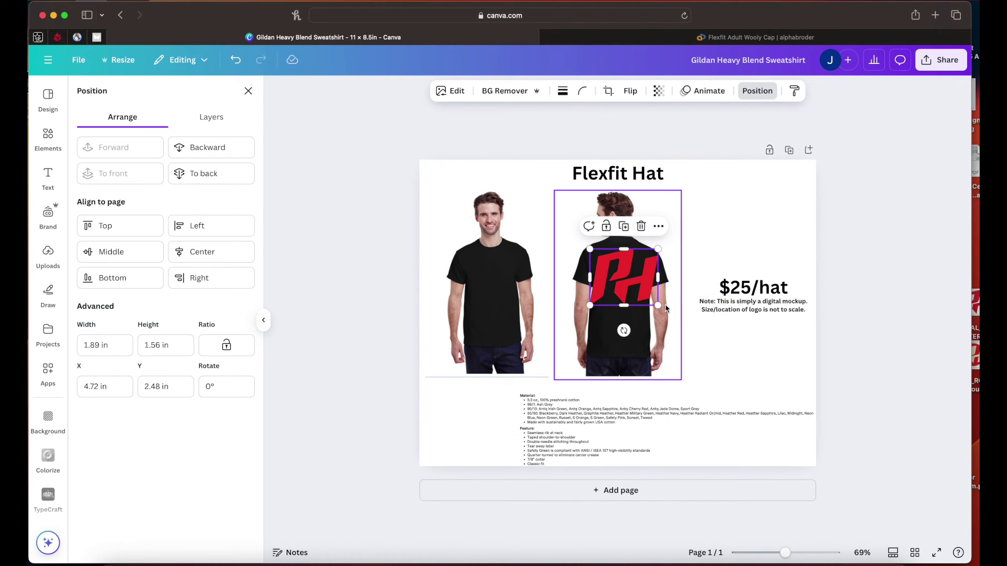
{"action": "left_click_drag", "start_coordinate": [659, 306], "coordinate": [505, 267]}
{"action": "left_click", "coordinate": [622, 231]}
Crop the lower edges of the front and back shirt photos to remove the thin lines beneath them
{"action": "left_click", "coordinate": [488, 367]}
{"action": "left_click", "coordinate": [489, 383]}
{"action": "left_click", "coordinate": [485, 367]}
{"action": "left_click", "coordinate": [498, 418]}
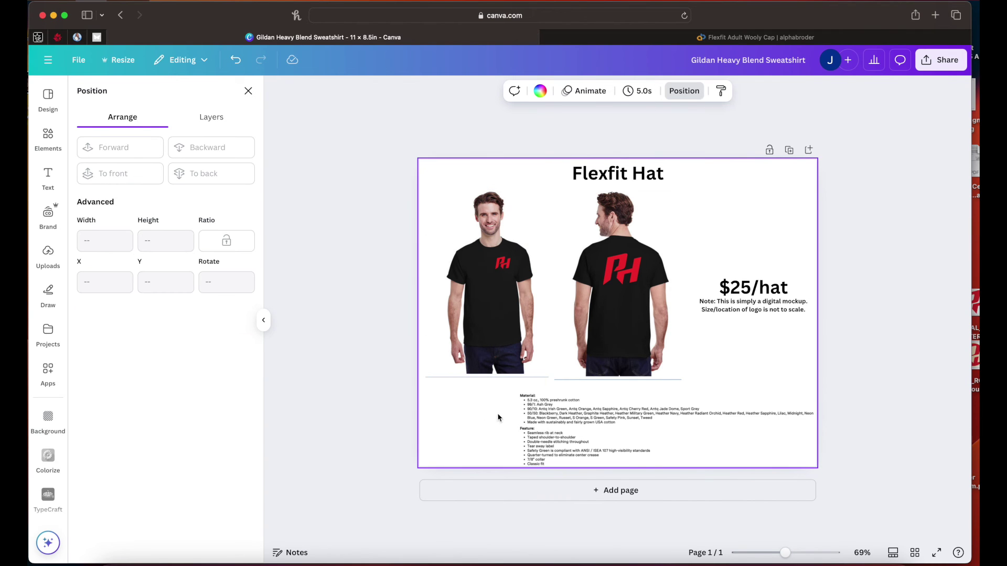
{"action": "left_click", "coordinate": [489, 370]}
{"action": "left_click_drag", "start_coordinate": [489, 376], "coordinate": [489, 376]}
{"action": "left_click", "coordinate": [621, 367]}
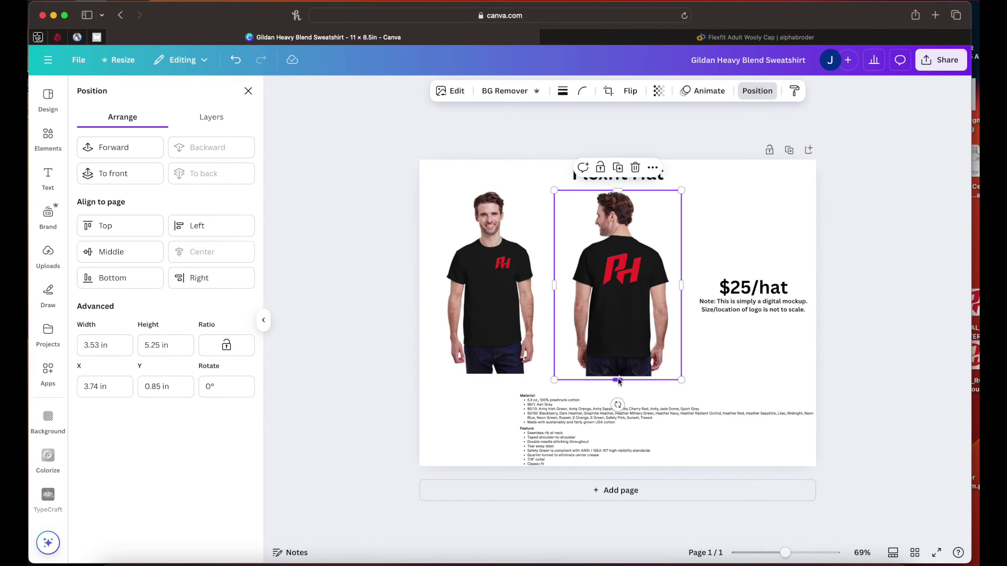
{"action": "left_click_drag", "start_coordinate": [619, 382], "coordinate": [618, 376]}
{"action": "left_click", "coordinate": [478, 387]}
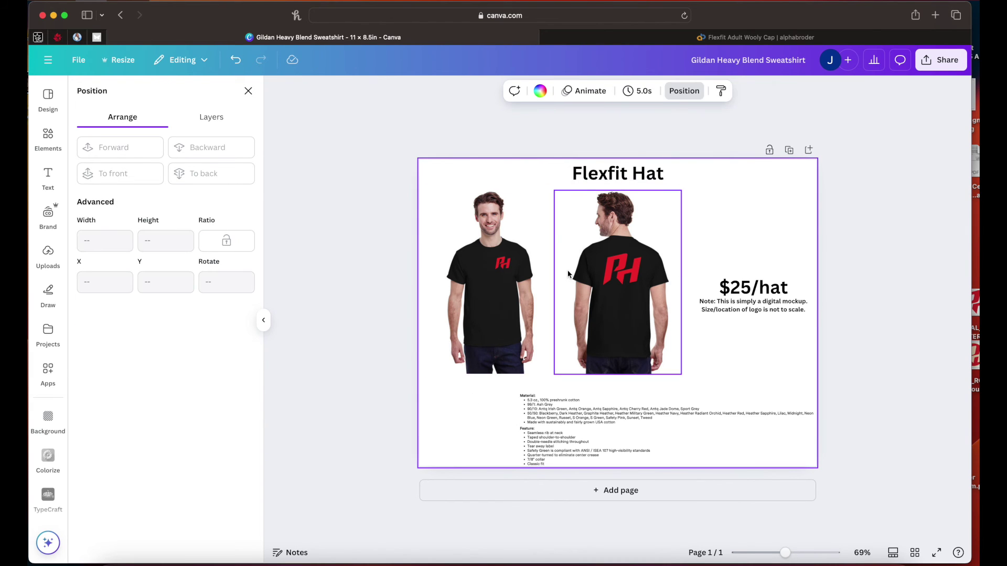
Move the back shirt with its logo closer to the front shirt, and slightly enlarge the price and note together
{"action": "left_click", "coordinate": [624, 273]}
{"action": "left_click_drag", "start_coordinate": [629, 296], "coordinate": [619, 296]}
{"action": "left_click_drag", "start_coordinate": [703, 257], "coordinate": [789, 342]}
{"action": "left_click_drag", "start_coordinate": [699, 278], "coordinate": [691, 279]}
Enlarge the details image to about 10.26 × 2.54 in beneath the shirts, and slightly enlarge both shirt photos with their logos
{"action": "left_click", "coordinate": [588, 417]}
{"action": "left_click_drag", "start_coordinate": [518, 393], "coordinate": [439, 384]}
{"action": "left_click_drag", "start_coordinate": [674, 422], "coordinate": [658, 416]}
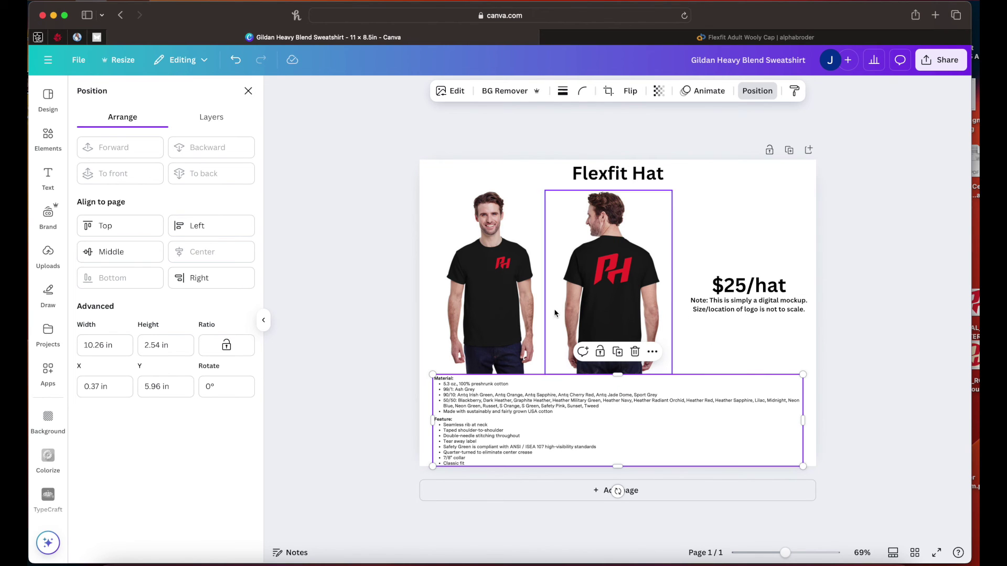
{"action": "left_click_drag", "start_coordinate": [418, 220], "coordinate": [673, 275]}
{"action": "left_click_drag", "start_coordinate": [671, 187], "coordinate": [677, 183]}
Replace the page title with "Gidan Heavy Blend T Shirt"
{"action": "left_click", "coordinate": [629, 166]}
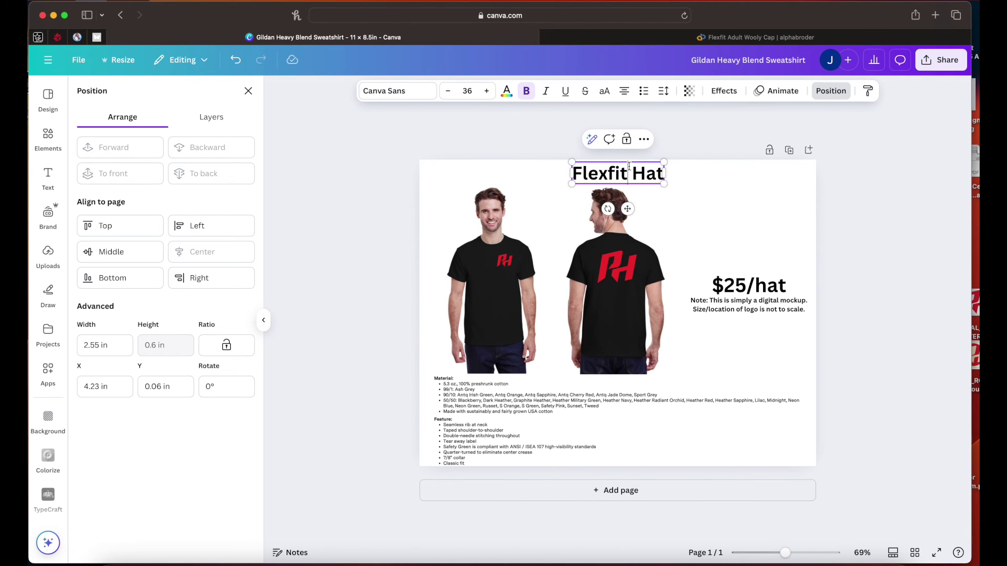
{"action": "double_click", "coordinate": [625, 170]}
{"action": "type", "text": "Gida"}
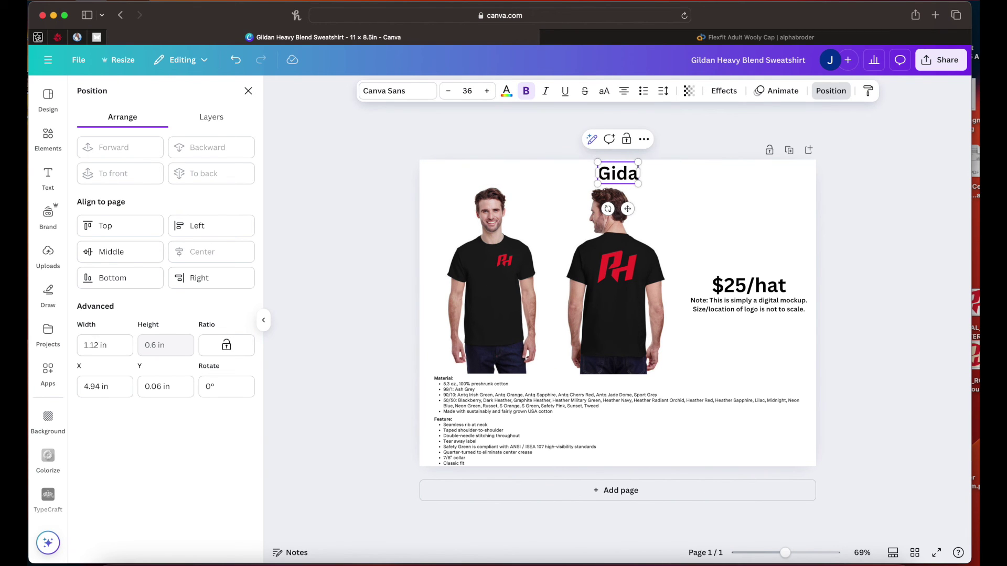
{"action": "type", "text": "n Heavy Blend"}
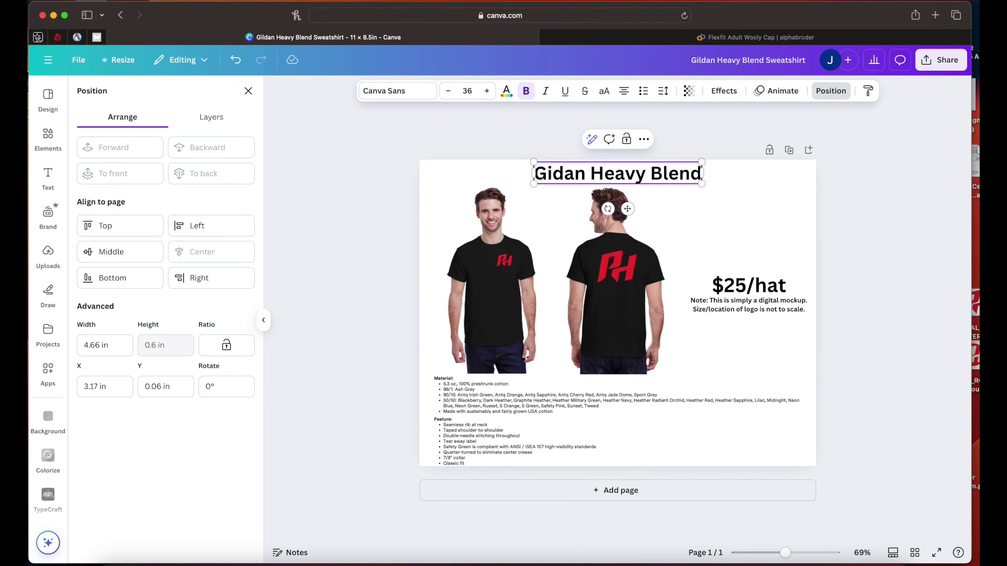
{"action": "type", "text": " T Shiret"}
{"action": "key", "text": "BackSpace"}
{"action": "key", "text": "BackSpace"}
{"action": "type", "text": "t"}
{"action": "left_click", "coordinate": [723, 131]}
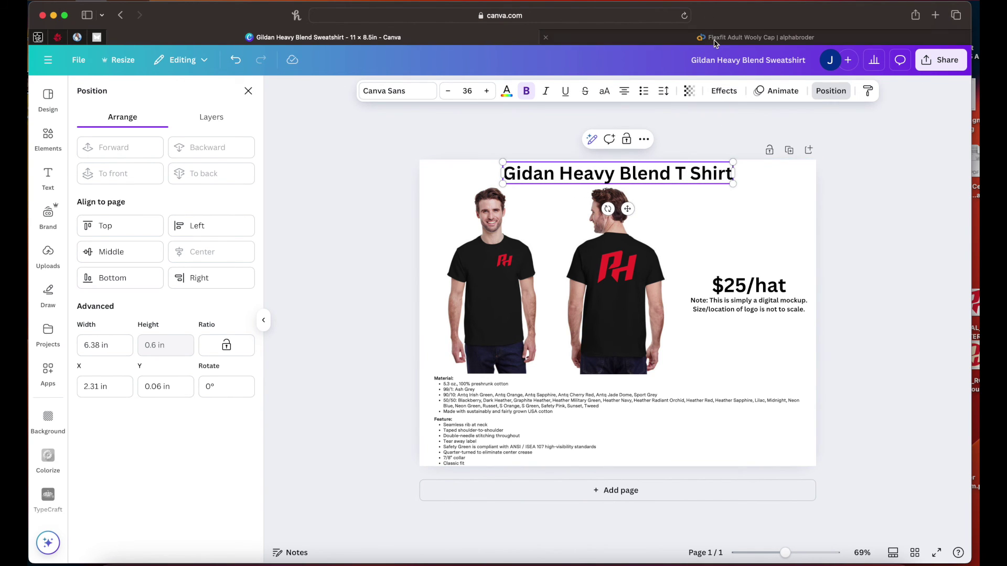
Switch to alphabroder, find the Gildan Adult Heavy Cotton T-Shirt (G500) among the T-shirts, and check its prices by size in Black
{"action": "left_click", "coordinate": [716, 40]}
{"action": "left_click", "coordinate": [115, 89]}
{"action": "mouse_move", "coordinate": [131, 125]}
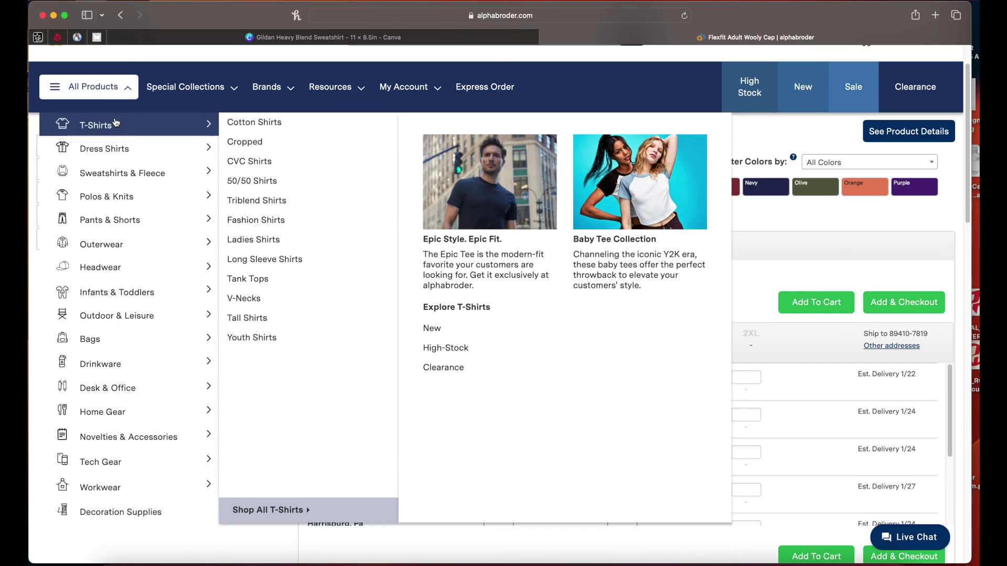
{"action": "left_click", "coordinate": [254, 121]}
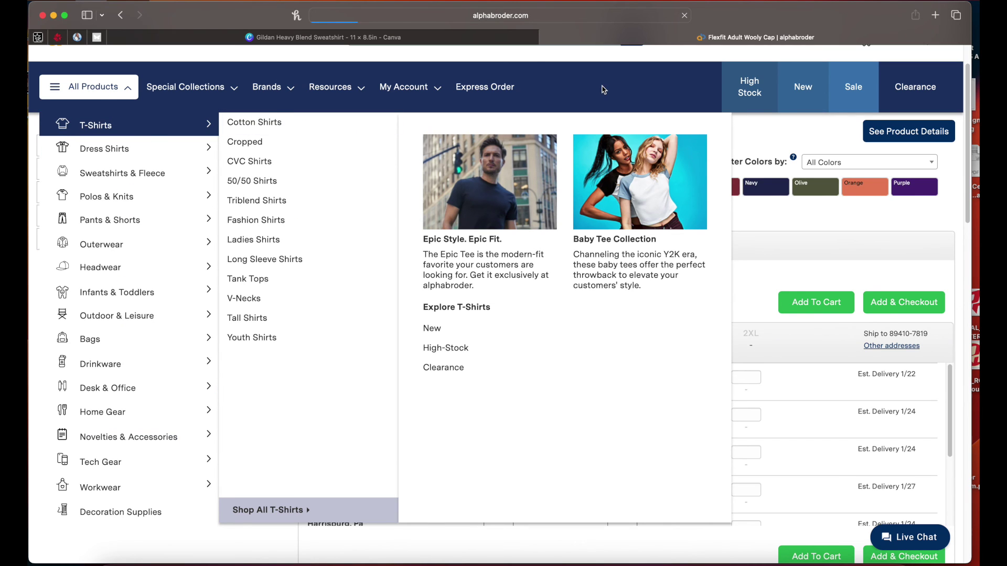
{"action": "scroll", "coordinate": [190, 363], "scroll_direction": "down", "scroll_amount": 5}
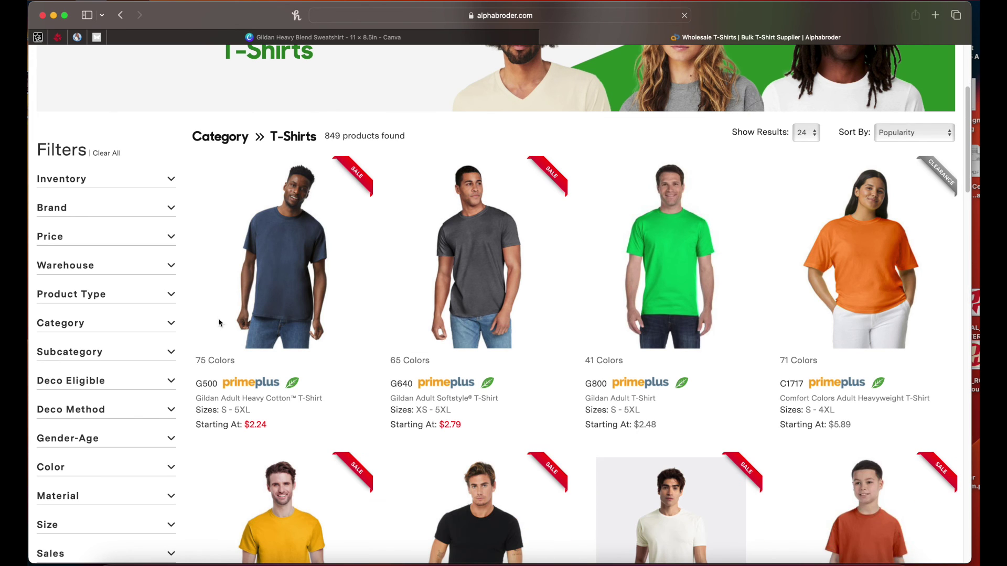
{"action": "left_click", "coordinate": [288, 285]}
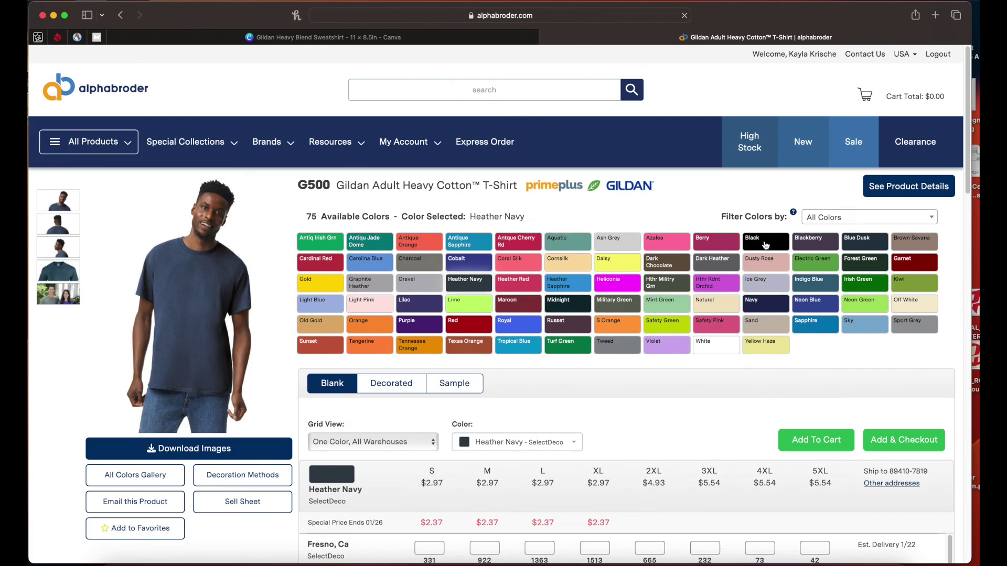
{"action": "left_click", "coordinate": [767, 245]}
{"action": "scroll", "coordinate": [557, 425], "scroll_direction": "down", "scroll_amount": 1}
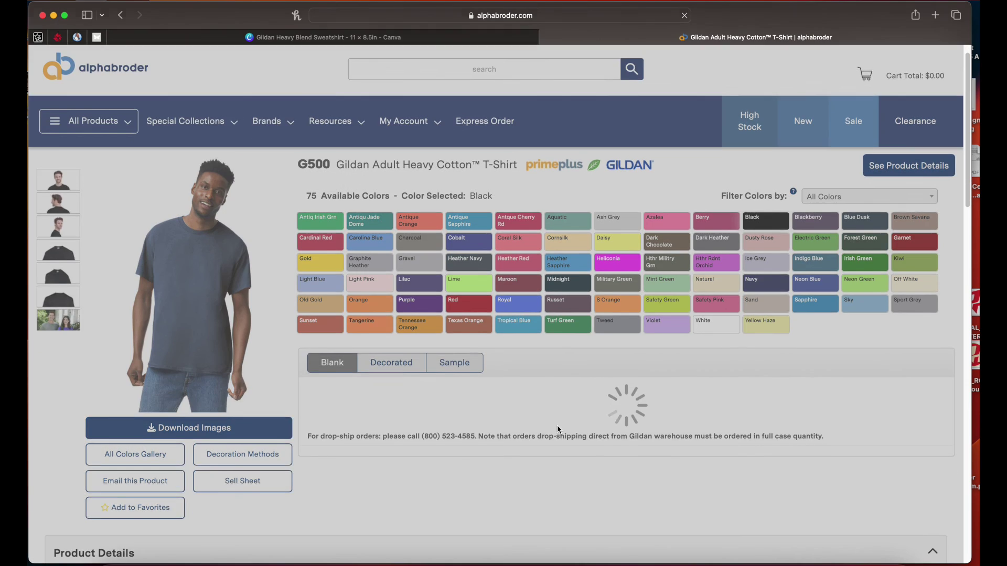
{"action": "scroll", "coordinate": [556, 422], "scroll_direction": "down", "scroll_amount": 2}
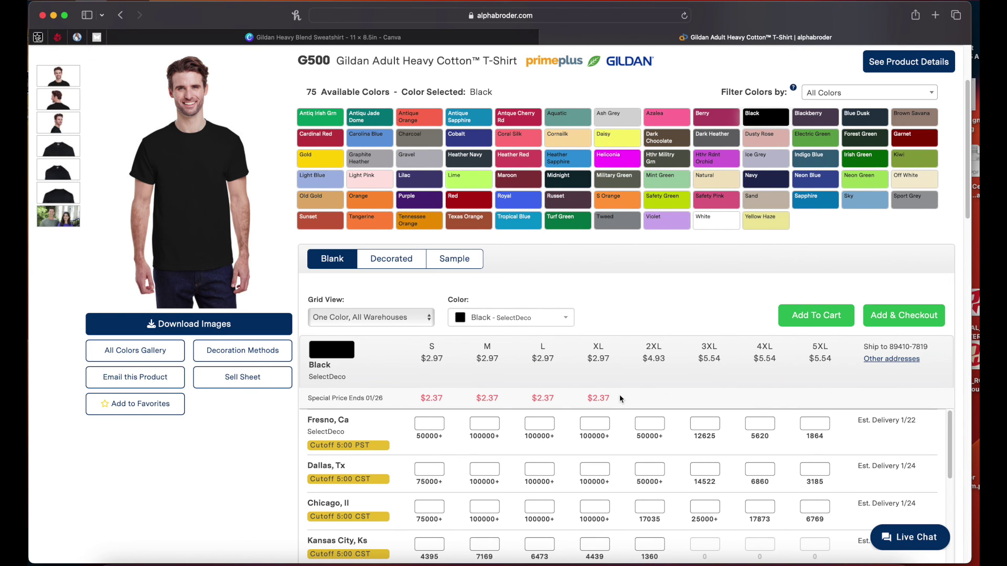
Return to the Canva mockup and change the price text to "$24/shirt"
{"action": "key", "text": "ctrl+shift+Tab"}
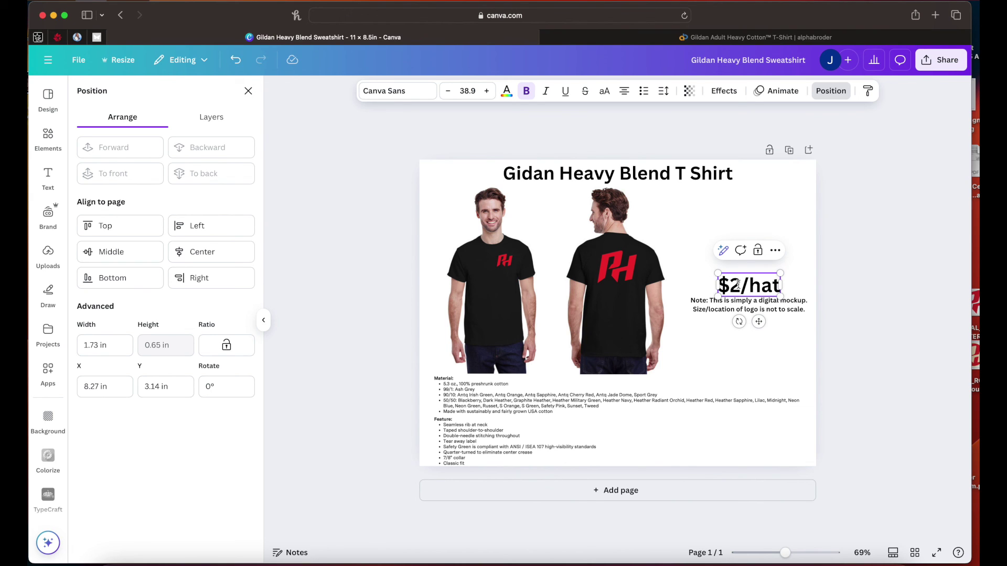
{"action": "type", "text": "4"}
{"action": "double_click", "coordinate": [765, 286]}
{"action": "type", "text": "shirt"}
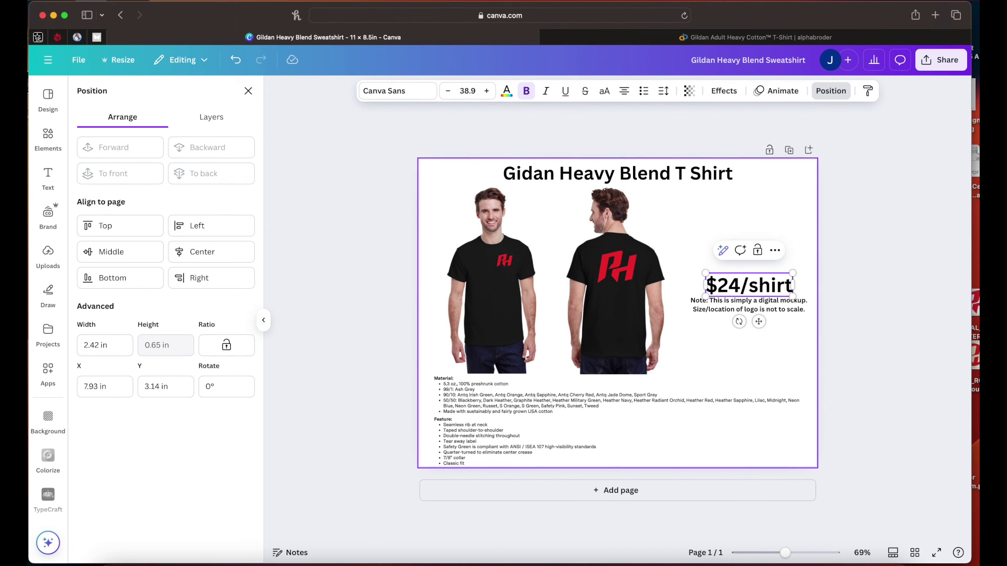
{"action": "left_click", "coordinate": [717, 338]}
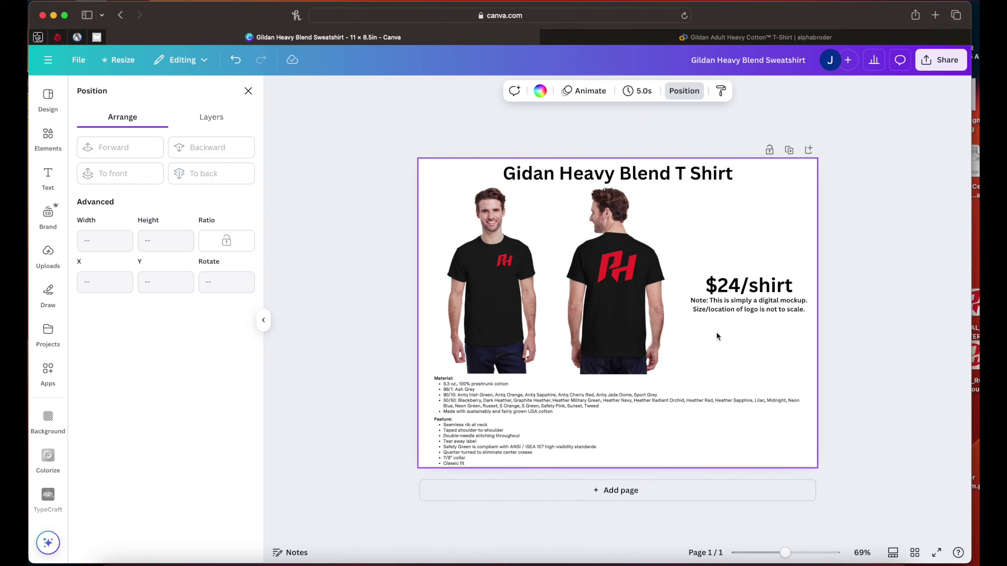